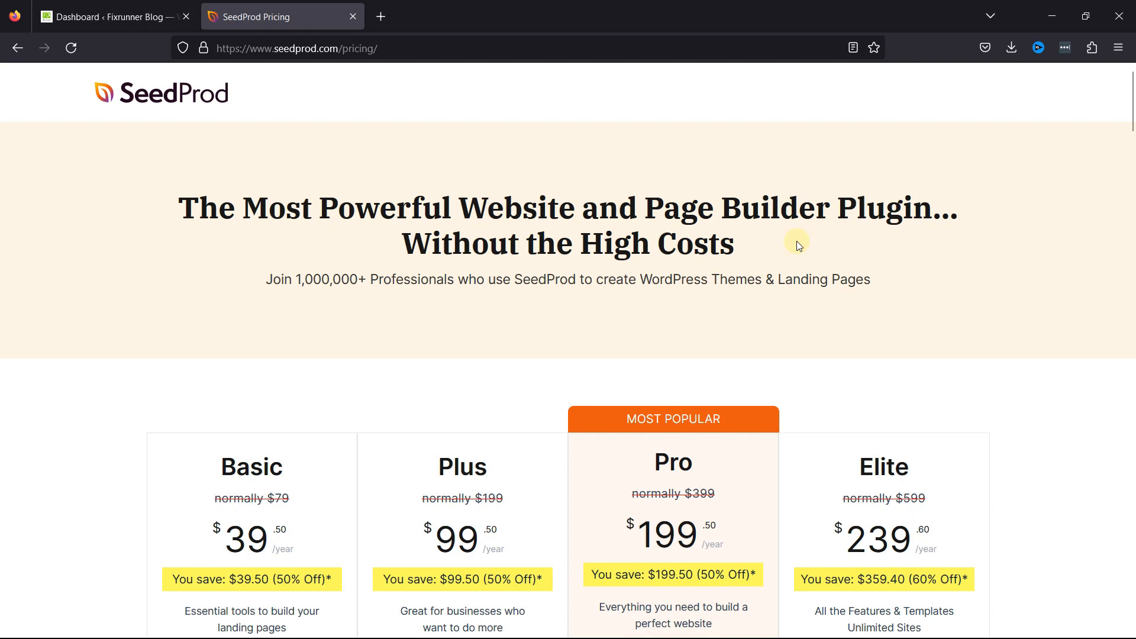
Step: Review the SeedProd pricing plans and go to the SeedProd home page
{"action": "scroll", "coordinate": [796, 240], "scroll_direction": "down", "scroll_amount": 5}
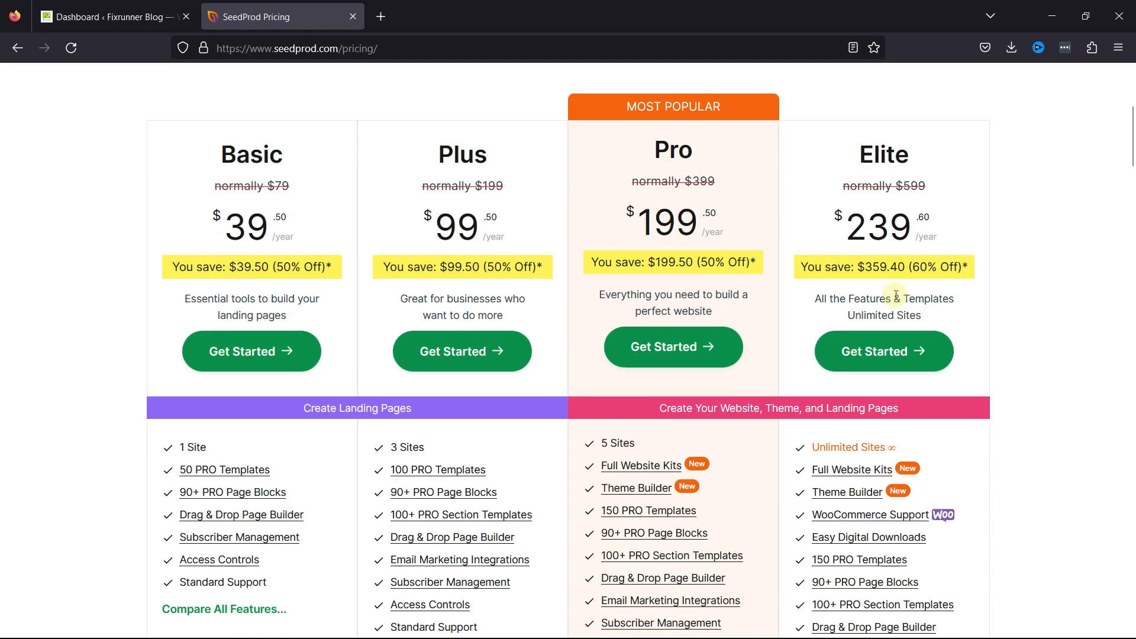
{"action": "scroll", "coordinate": [923, 503], "scroll_direction": "down", "scroll_amount": 1}
{"action": "scroll", "coordinate": [951, 481], "scroll_direction": "up", "scroll_amount": 6}
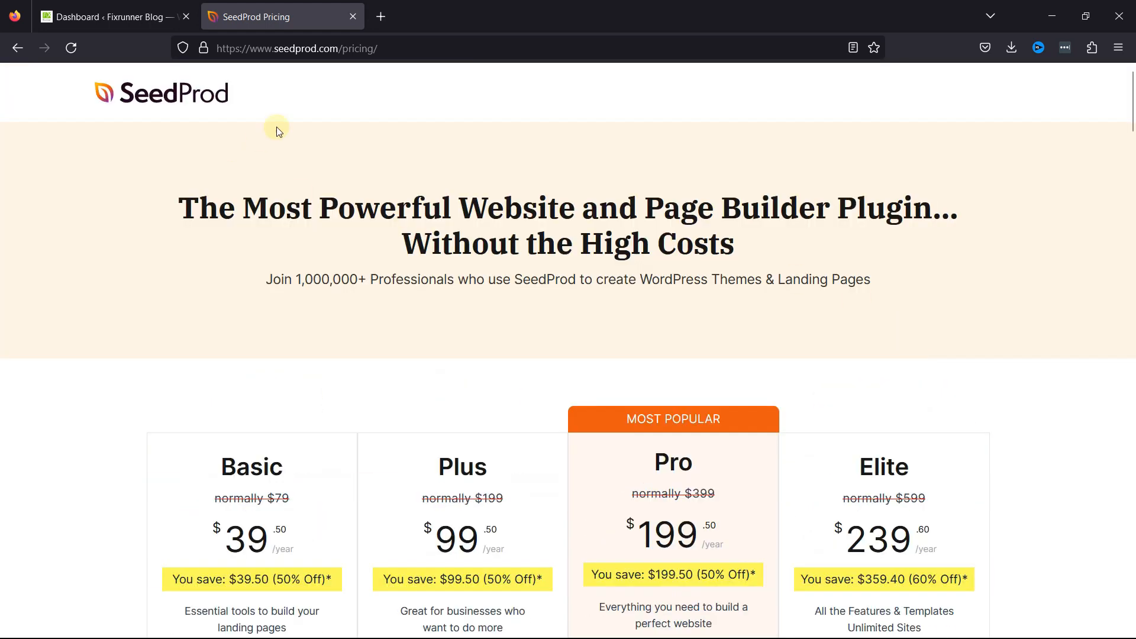
{"action": "left_click", "coordinate": [142, 97]}
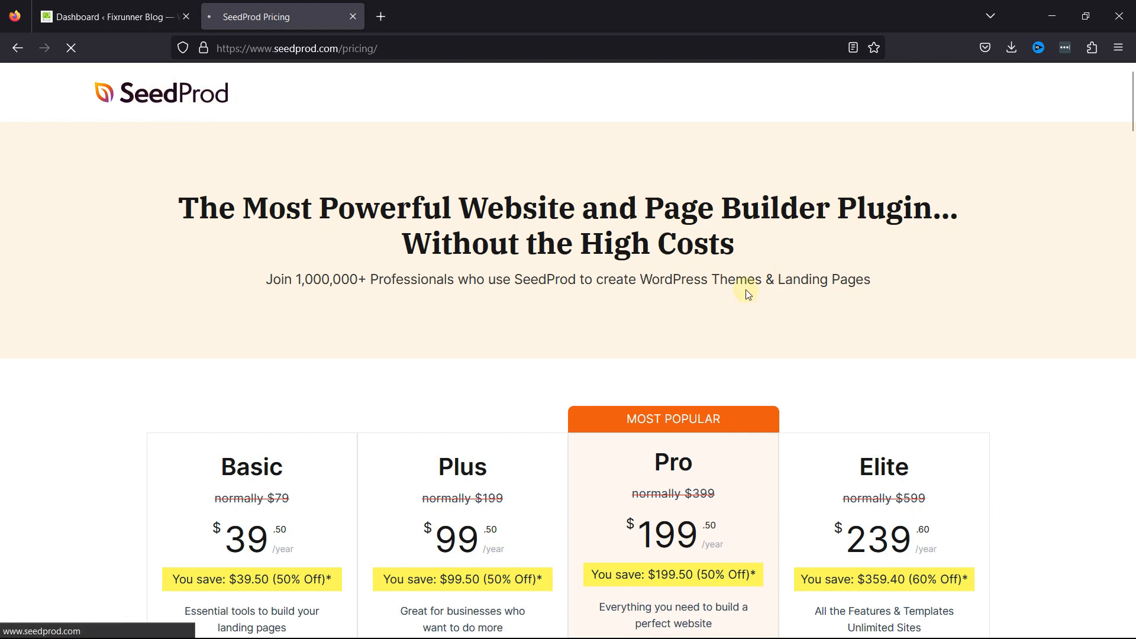
Step: Switch to the WordPress dashboard and search for "Seedprod" among the plugins that can be added
{"action": "left_click", "coordinate": [144, 18]}
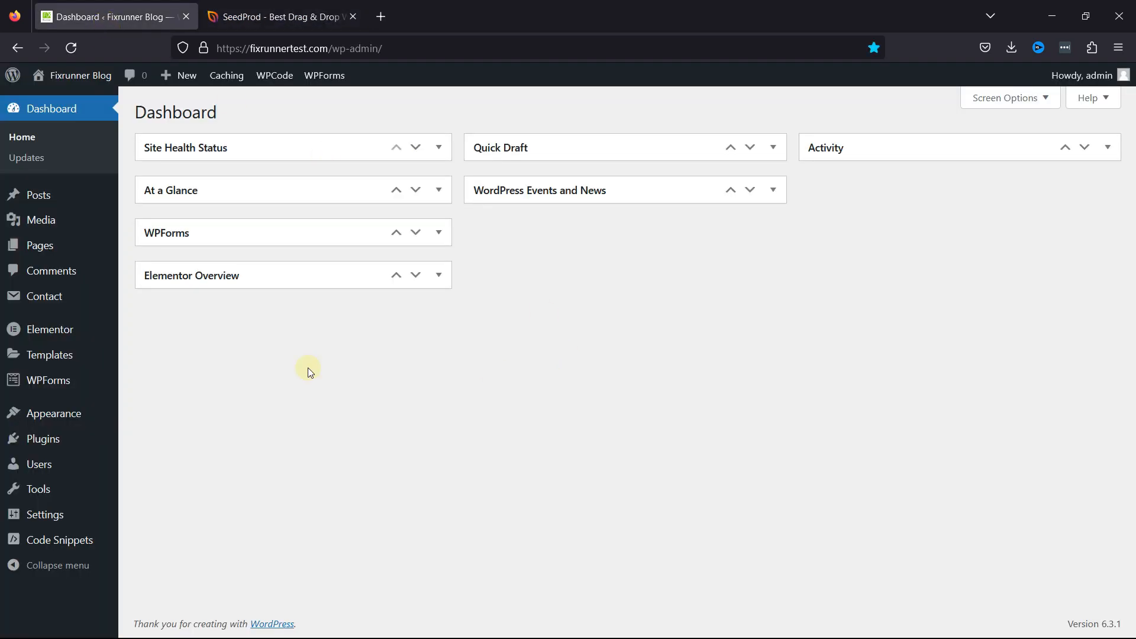
{"action": "mouse_move", "coordinate": [81, 440]}
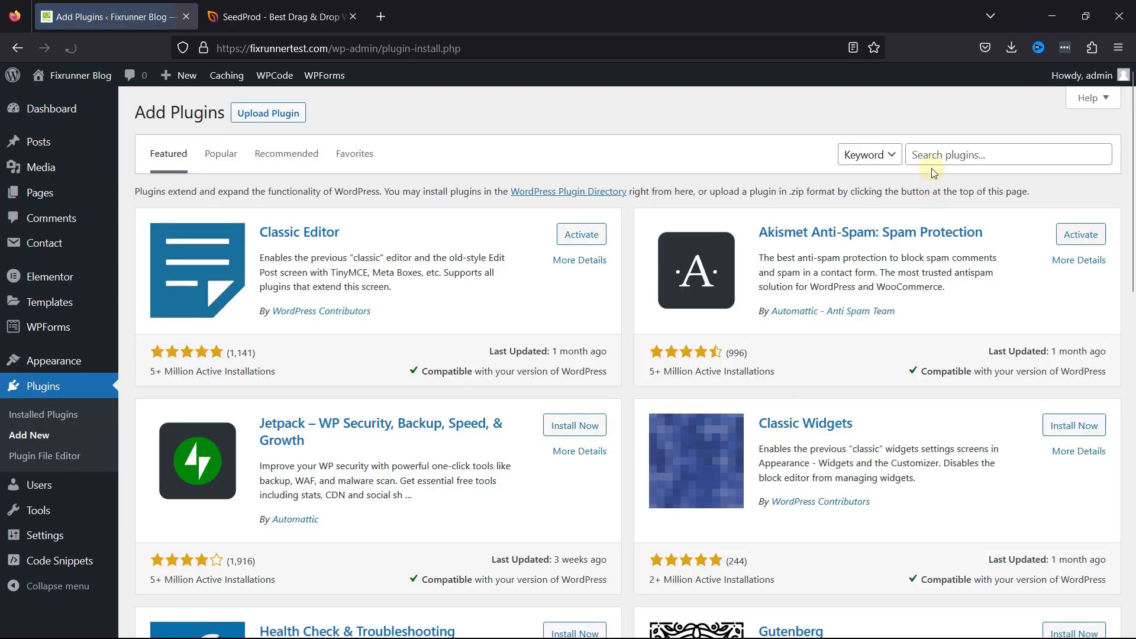
{"action": "left_click", "coordinate": [933, 156]}
{"action": "type", "text": "Seed"}
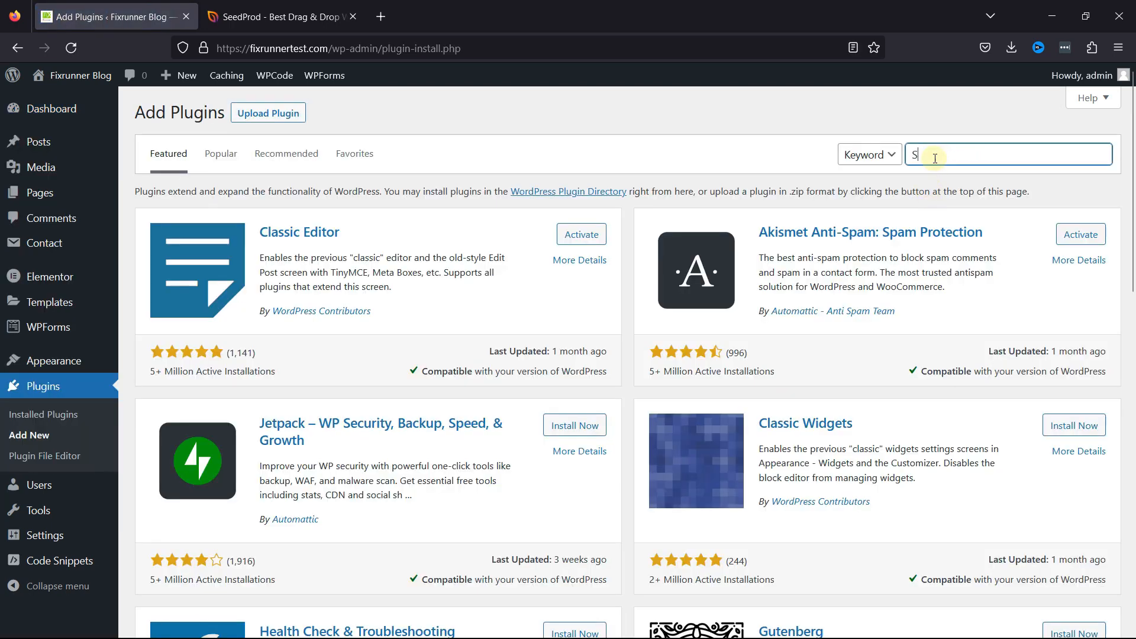
{"action": "type", "text": "prod"}
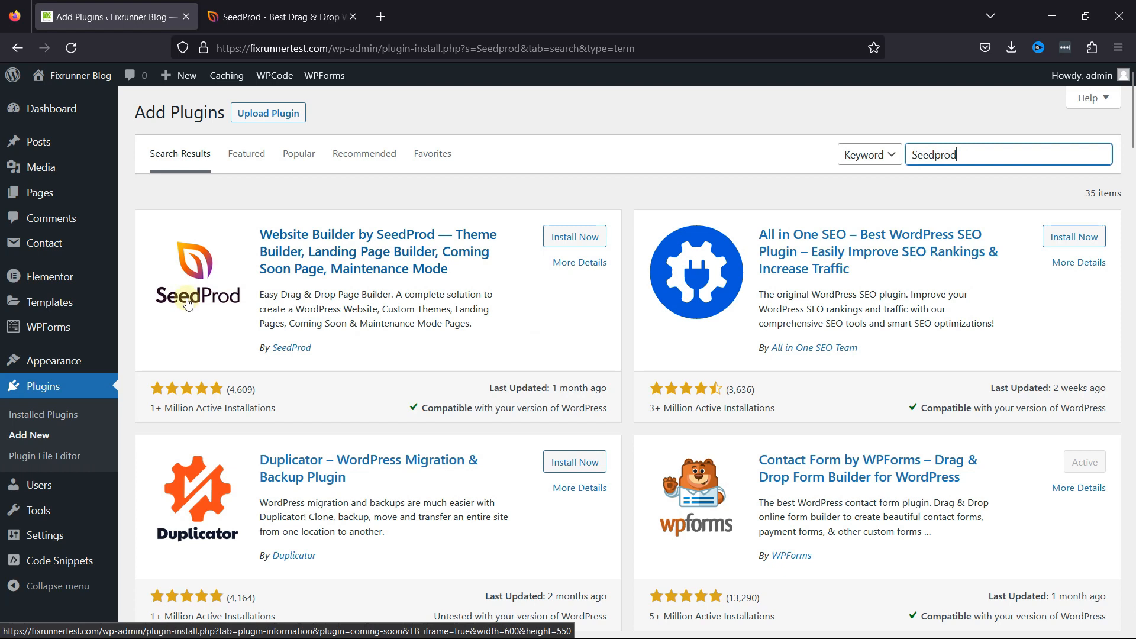
Step: Install and activate the Website Builder by SeedProd plugin
{"action": "left_click", "coordinate": [566, 239]}
{"action": "left_click_drag", "start_coordinate": [144, 408], "coordinate": [299, 405]}
{"action": "left_click_drag", "start_coordinate": [426, 410], "coordinate": [573, 408]}
{"action": "left_click", "coordinate": [611, 406]}
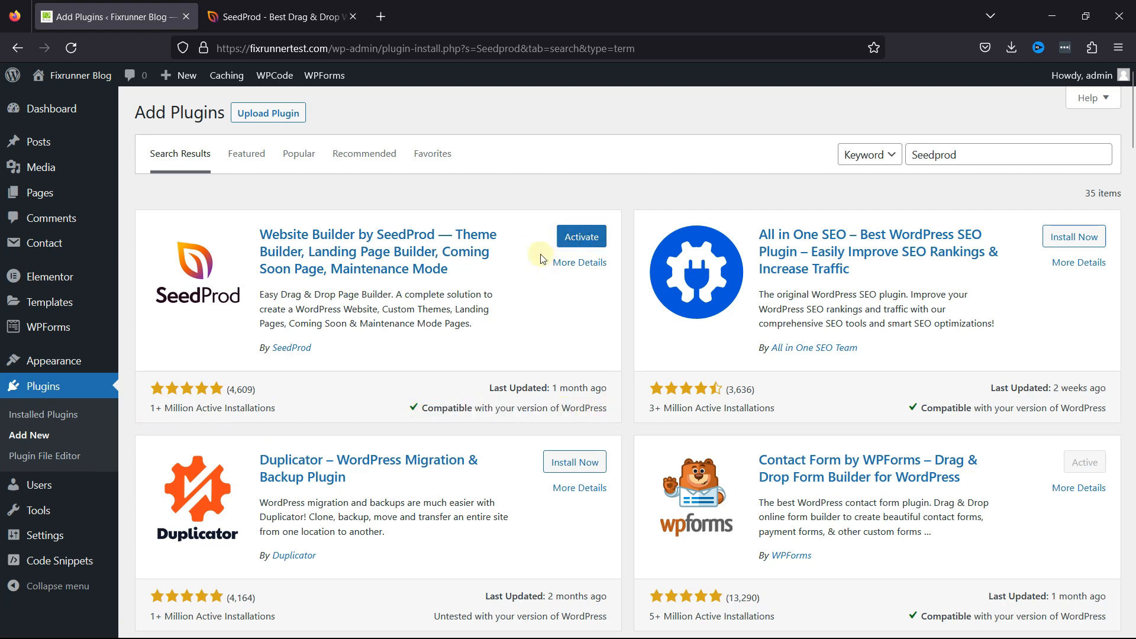
{"action": "left_click", "coordinate": [591, 237]}
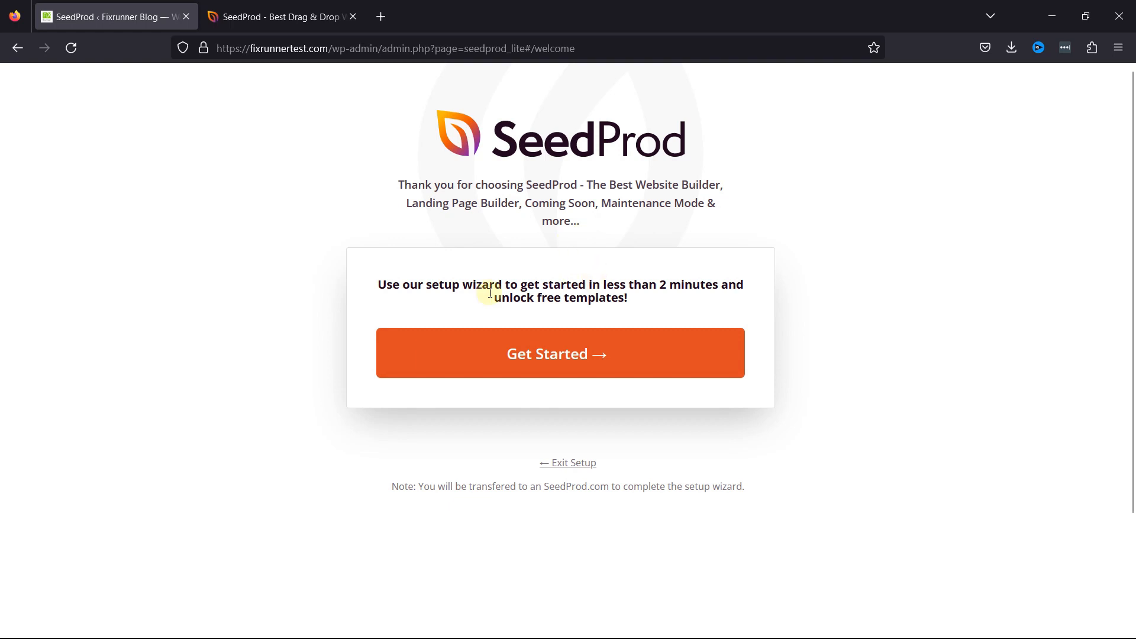
Step: Start the SeedProd setup wizard, choose to set up a Marketing Landing Page first, and save that choice
{"action": "left_click", "coordinate": [571, 357]}
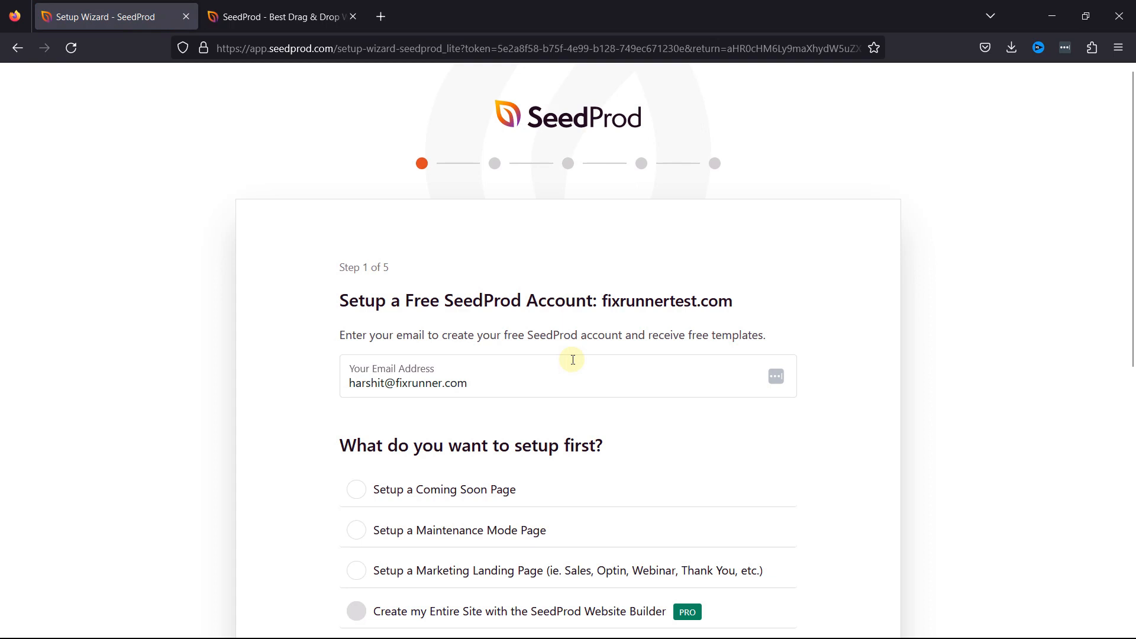
{"action": "scroll", "coordinate": [592, 366], "scroll_direction": "down", "scroll_amount": 4}
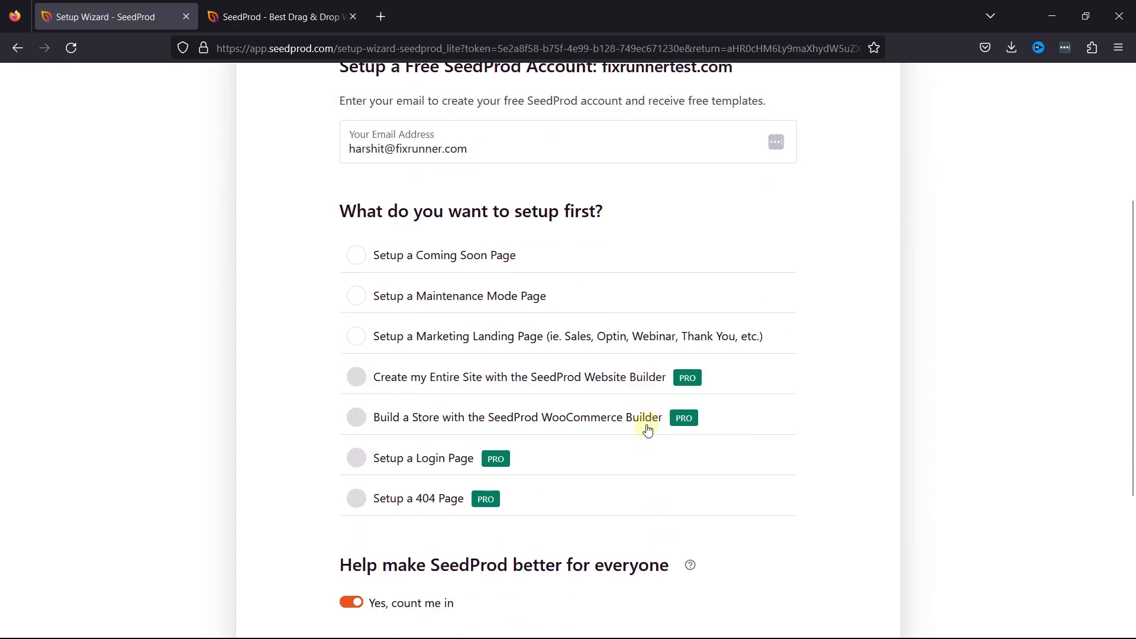
{"action": "left_click_drag", "start_coordinate": [345, 212], "coordinate": [627, 211]}
{"action": "left_click", "coordinate": [627, 211]}
{"action": "left_click", "coordinate": [357, 336]}
{"action": "scroll", "coordinate": [793, 362], "scroll_direction": "down", "scroll_amount": 4}
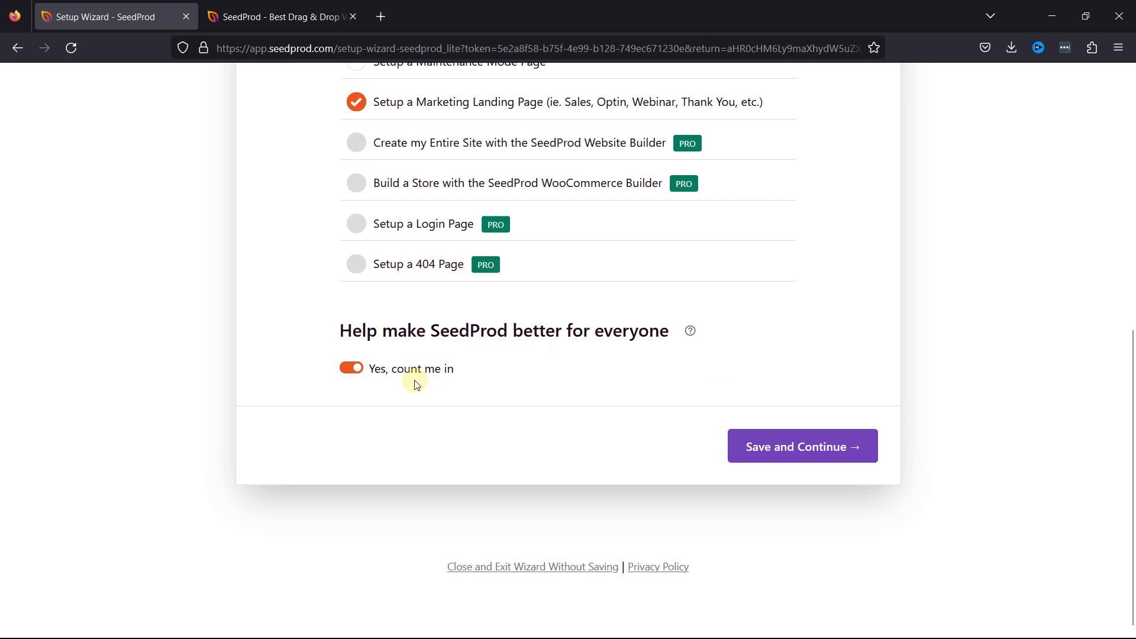
{"action": "scroll", "coordinate": [579, 385], "scroll_direction": "up", "scroll_amount": 4}
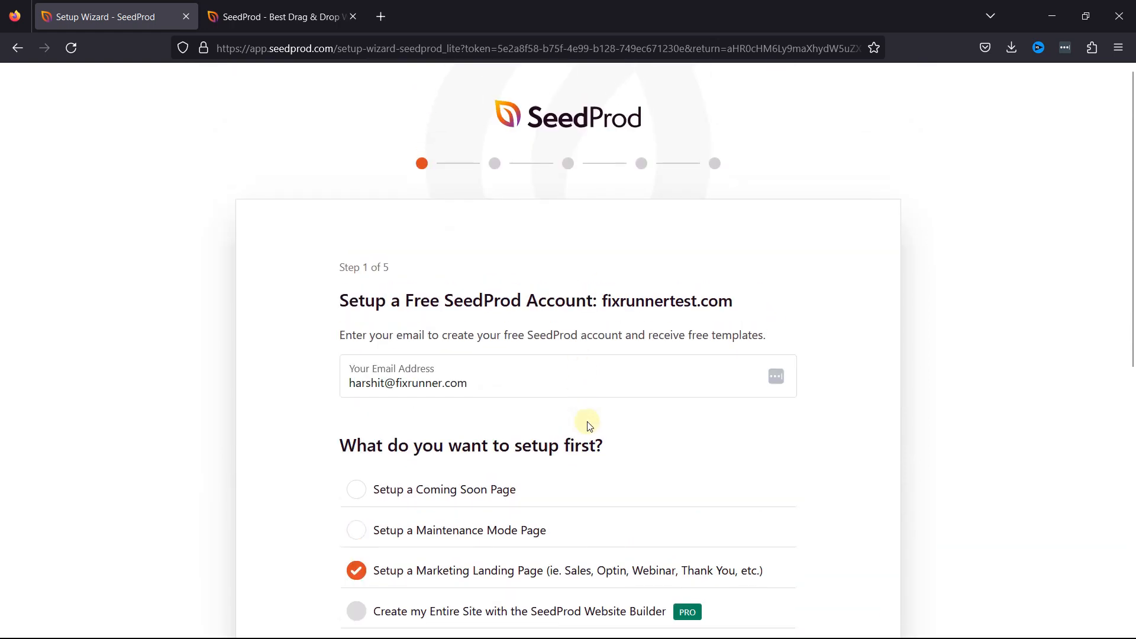
{"action": "scroll", "coordinate": [651, 444], "scroll_direction": "down", "scroll_amount": 4}
{"action": "left_click", "coordinate": [791, 448]}
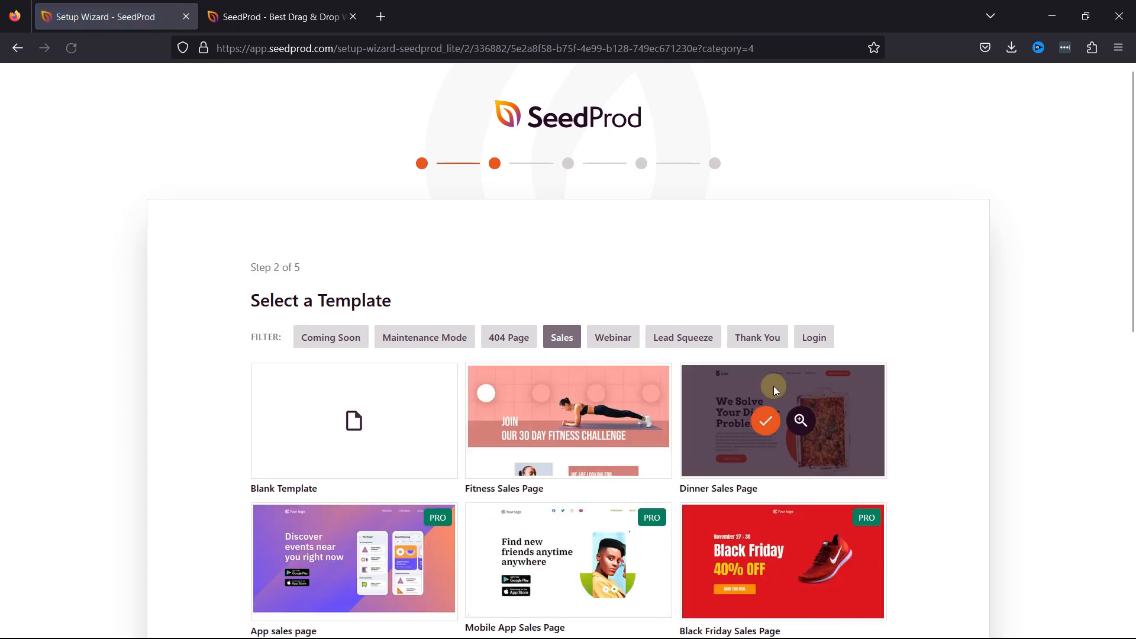
Step: Browse the Sales templates in the setup wizard and continue to the feature selection
{"action": "scroll", "coordinate": [913, 330], "scroll_direction": "down", "scroll_amount": 4}
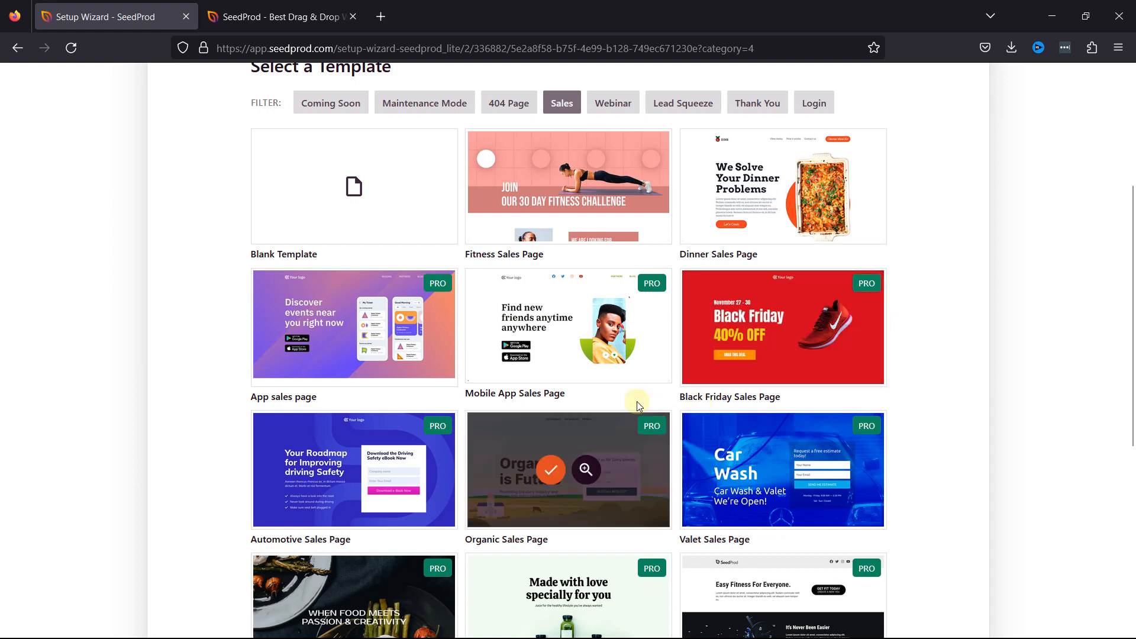
{"action": "scroll", "coordinate": [684, 195], "scroll_direction": "down", "scroll_amount": 4}
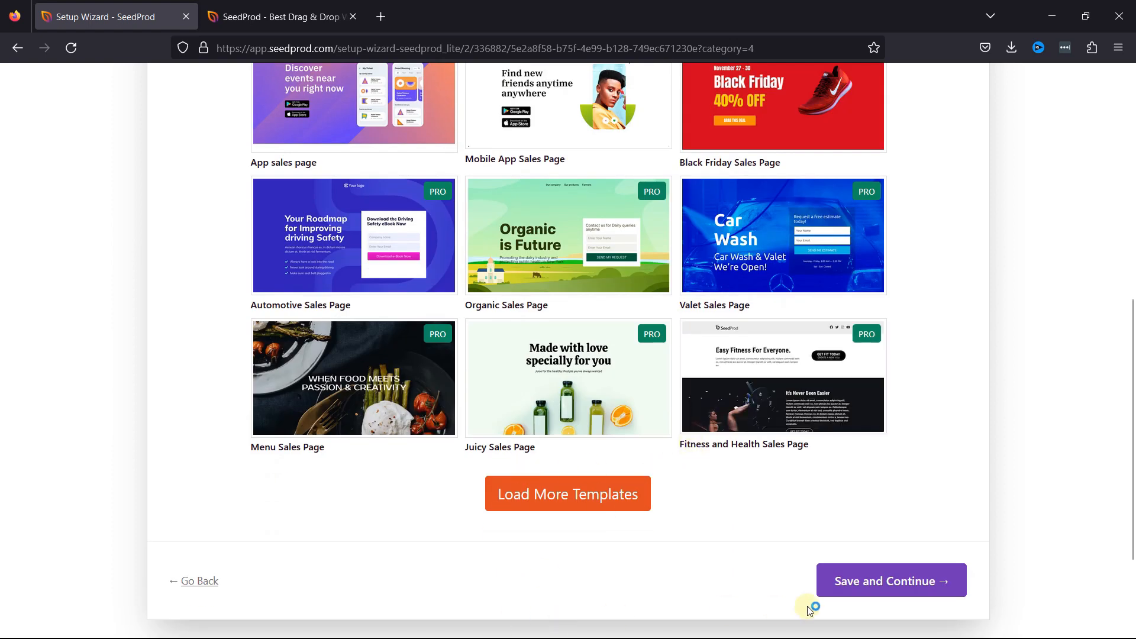
{"action": "scroll", "coordinate": [705, 550], "scroll_direction": "up", "scroll_amount": 6}
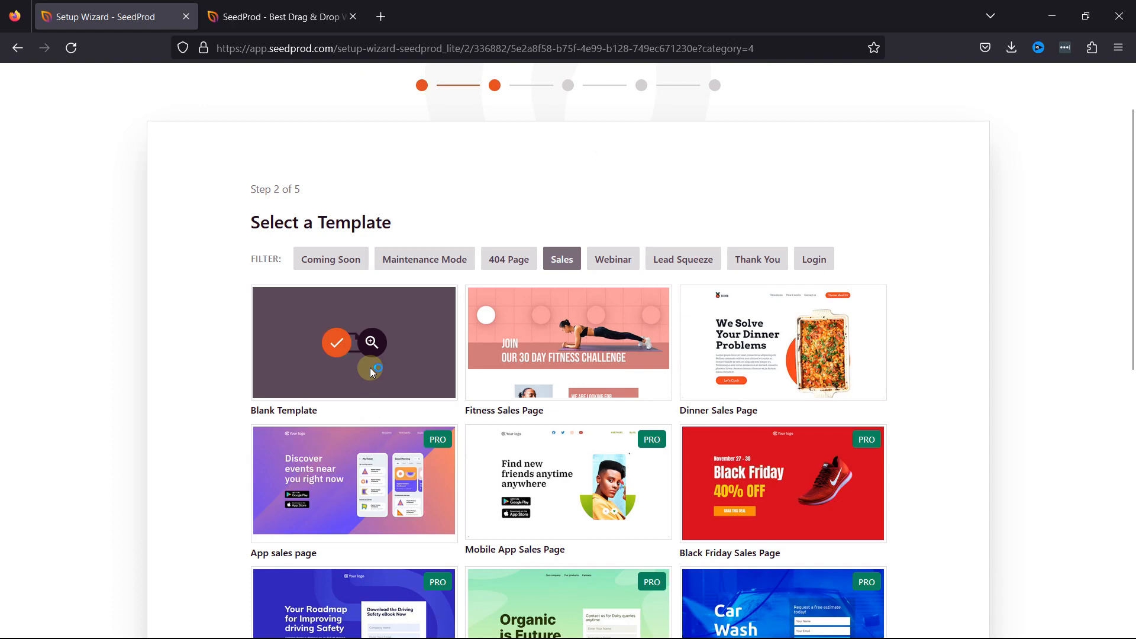
{"action": "scroll", "coordinate": [953, 438], "scroll_direction": "down", "scroll_amount": 8}
{"action": "left_click", "coordinate": [861, 450]}
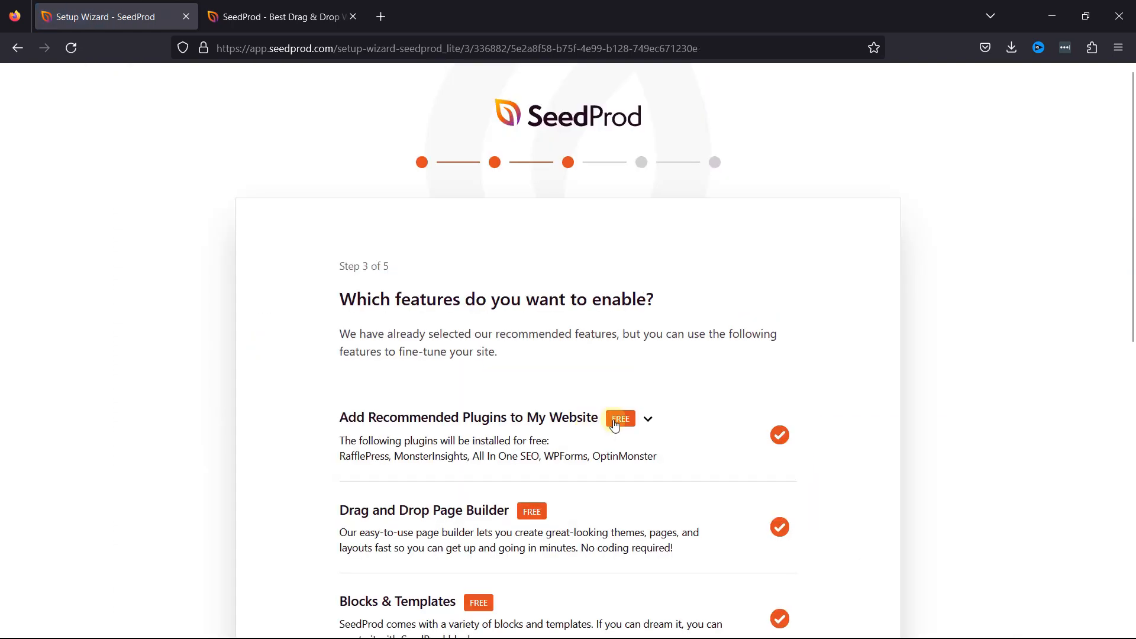
Step: Keep the recommended features in the setup wizard and postpone purchasing the Pro features
{"action": "scroll", "coordinate": [615, 424], "scroll_direction": "down", "scroll_amount": 3}
{"action": "scroll", "coordinate": [615, 424], "scroll_direction": "down", "scroll_amount": 4}
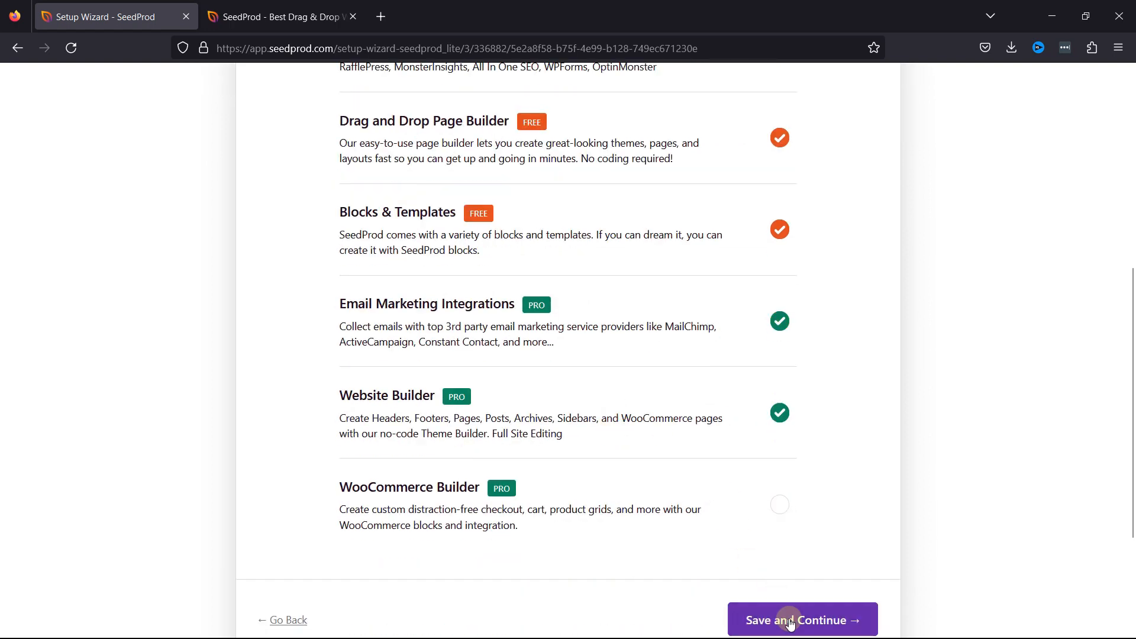
{"action": "left_click", "coordinate": [790, 619]}
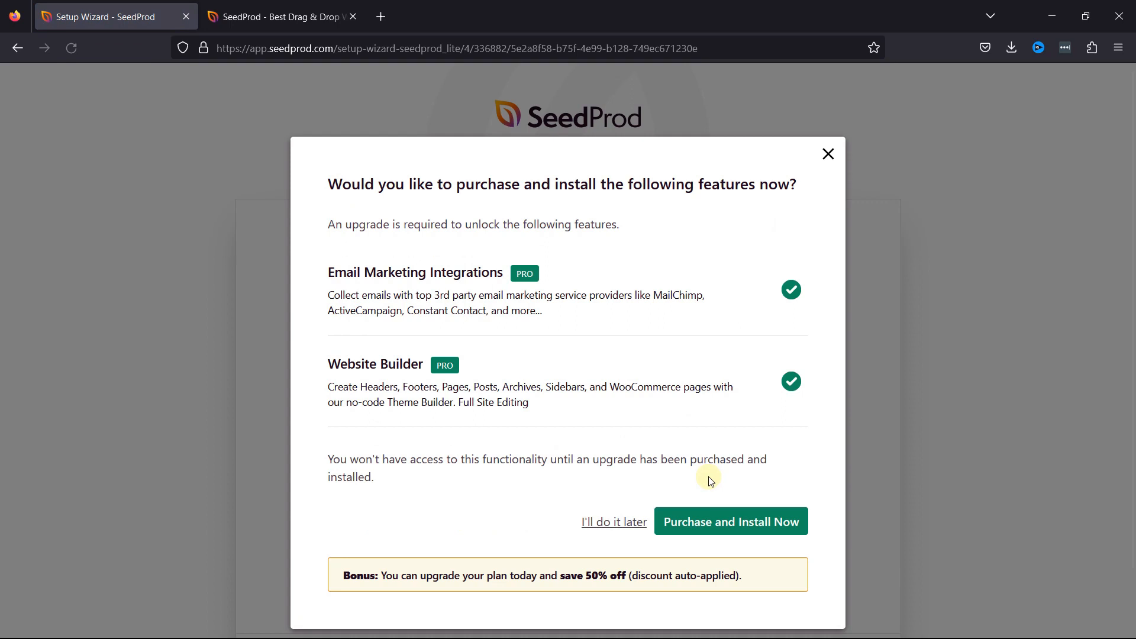
{"action": "left_click", "coordinate": [616, 521]}
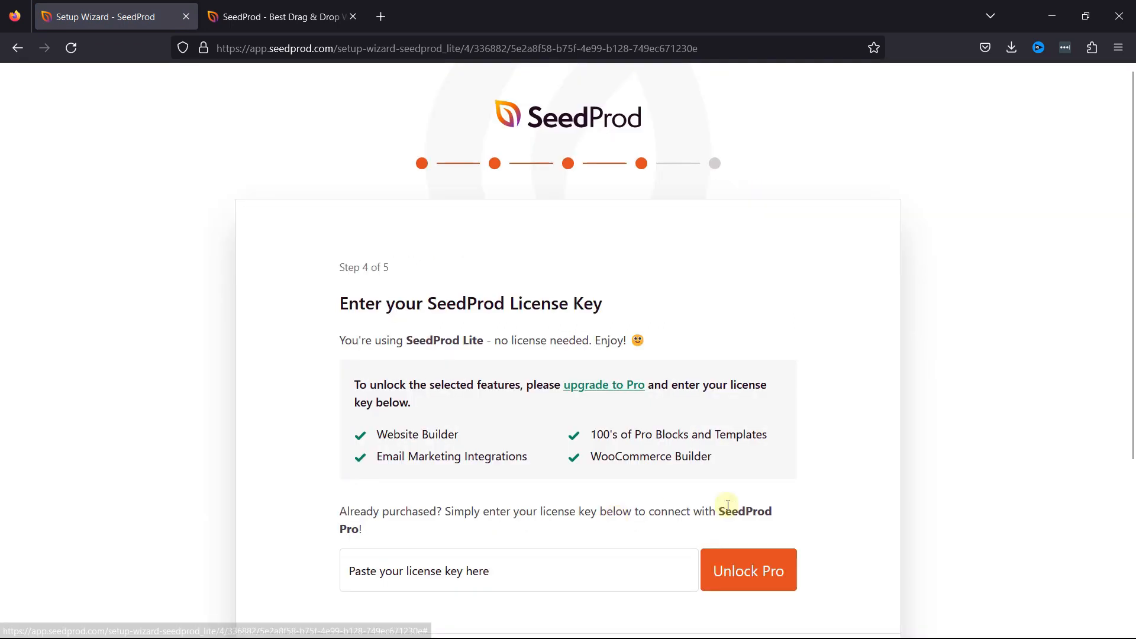
Step: Continue without a license key, finish the setup wizard and dismiss the alert on the WordPress site
{"action": "scroll", "coordinate": [685, 505], "scroll_direction": "down", "scroll_amount": 4}
{"action": "left_click", "coordinate": [783, 441]}
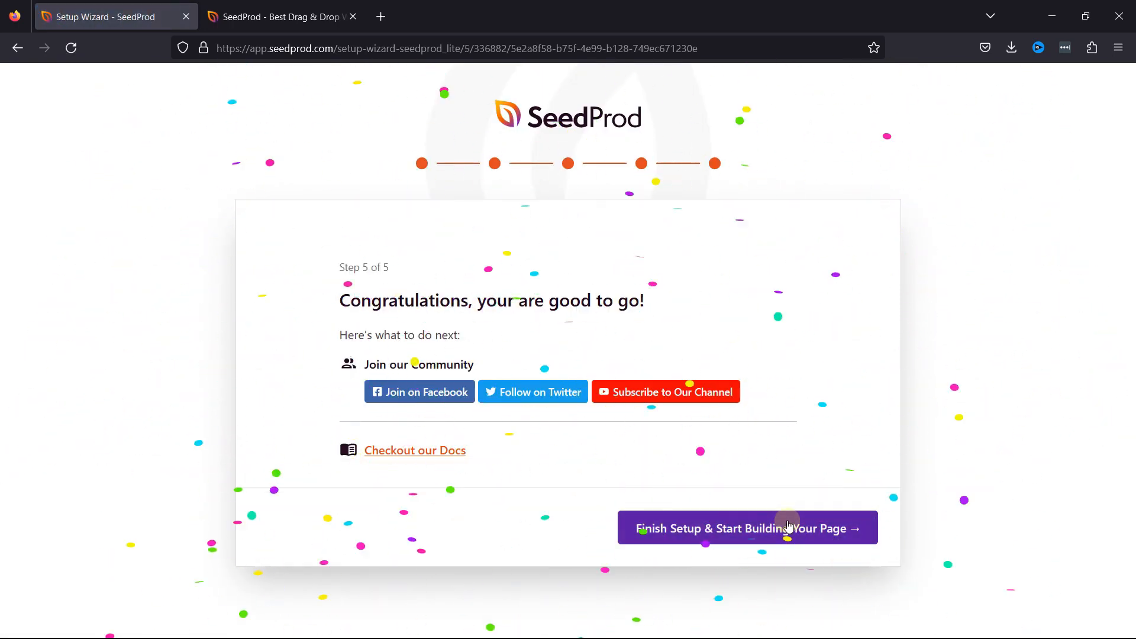
{"action": "left_click", "coordinate": [740, 528]}
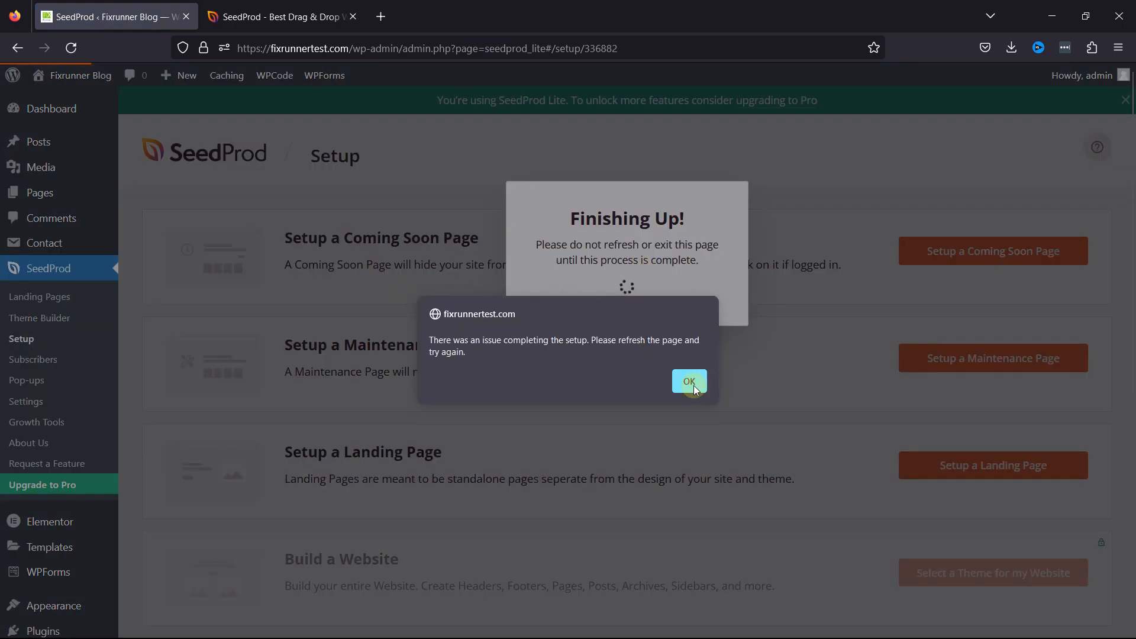
{"action": "left_click", "coordinate": [690, 381]}
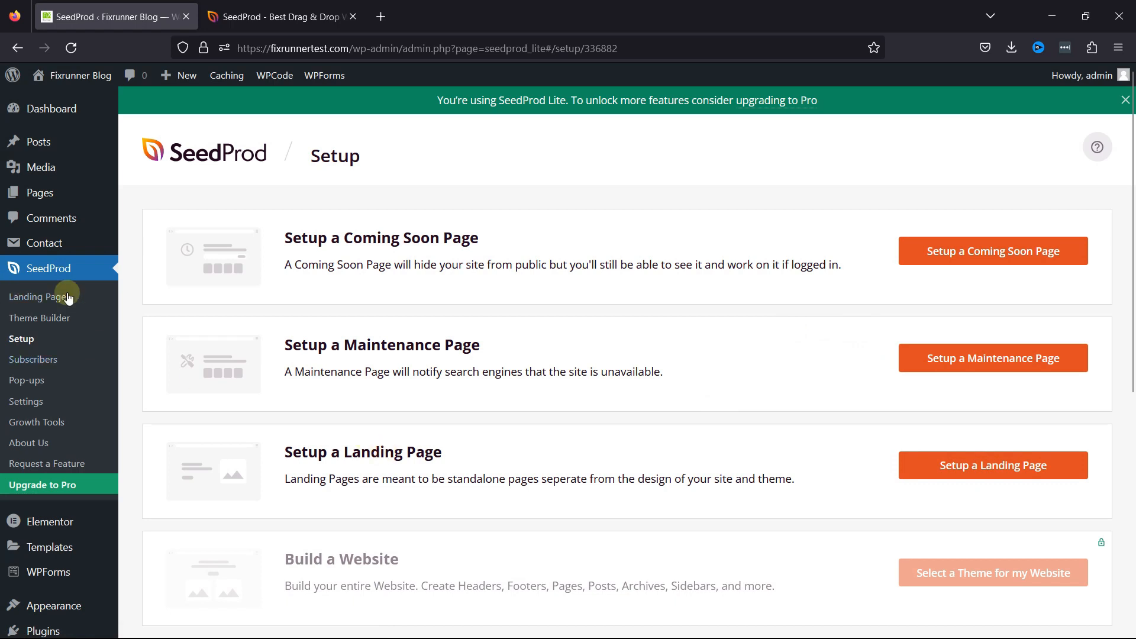
Step: Start setting up a landing page and browse the Coming Soon, Maintenance Mode and 404 Page templates before filtering by Sales
{"action": "left_click", "coordinate": [932, 465]}
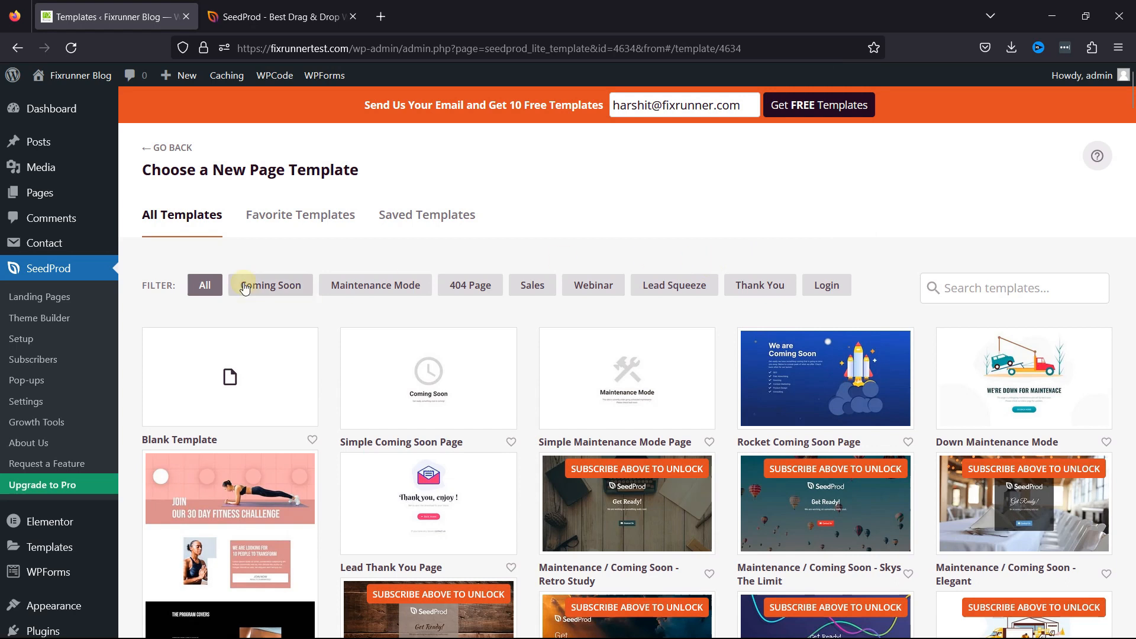
{"action": "left_click", "coordinate": [291, 289]}
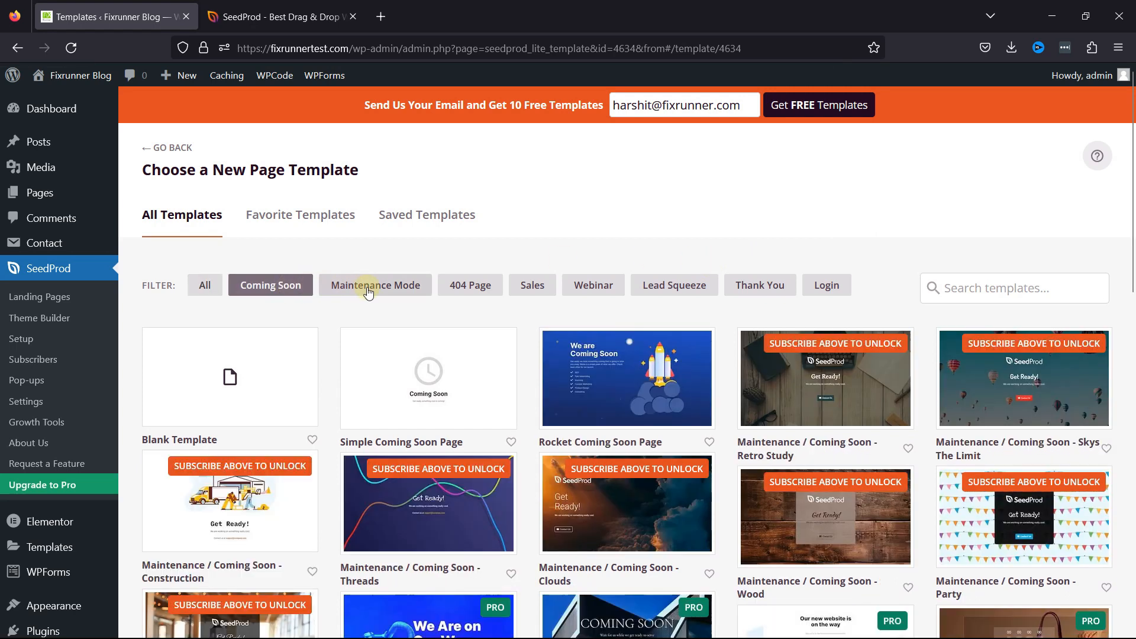
{"action": "left_click", "coordinate": [368, 291]}
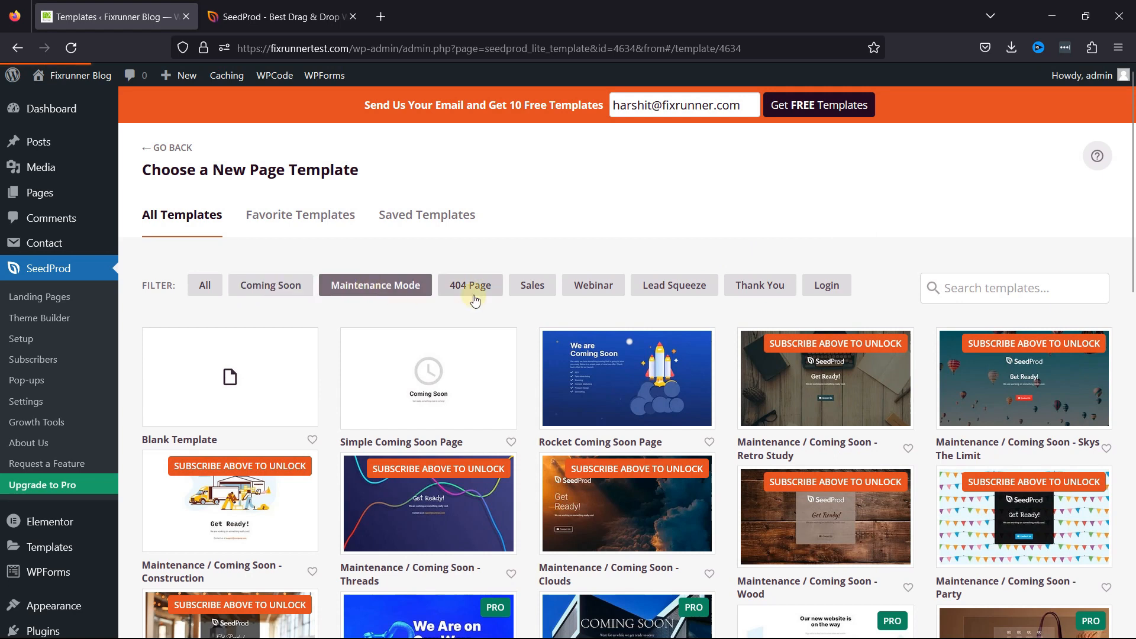
{"action": "left_click", "coordinate": [474, 295]}
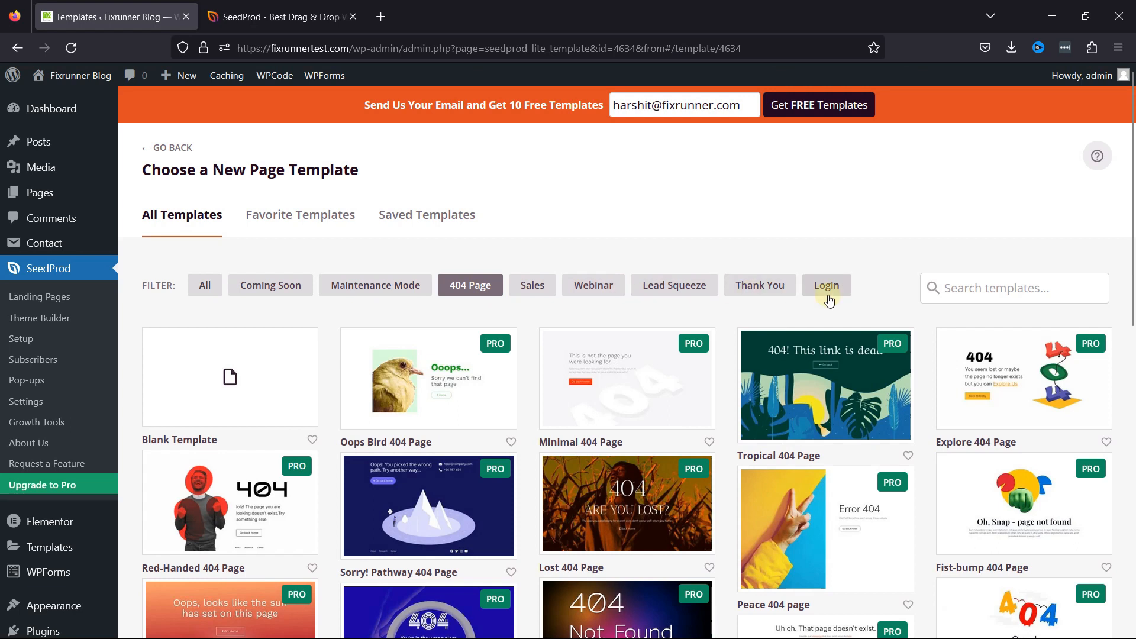
{"action": "left_click", "coordinate": [535, 285]}
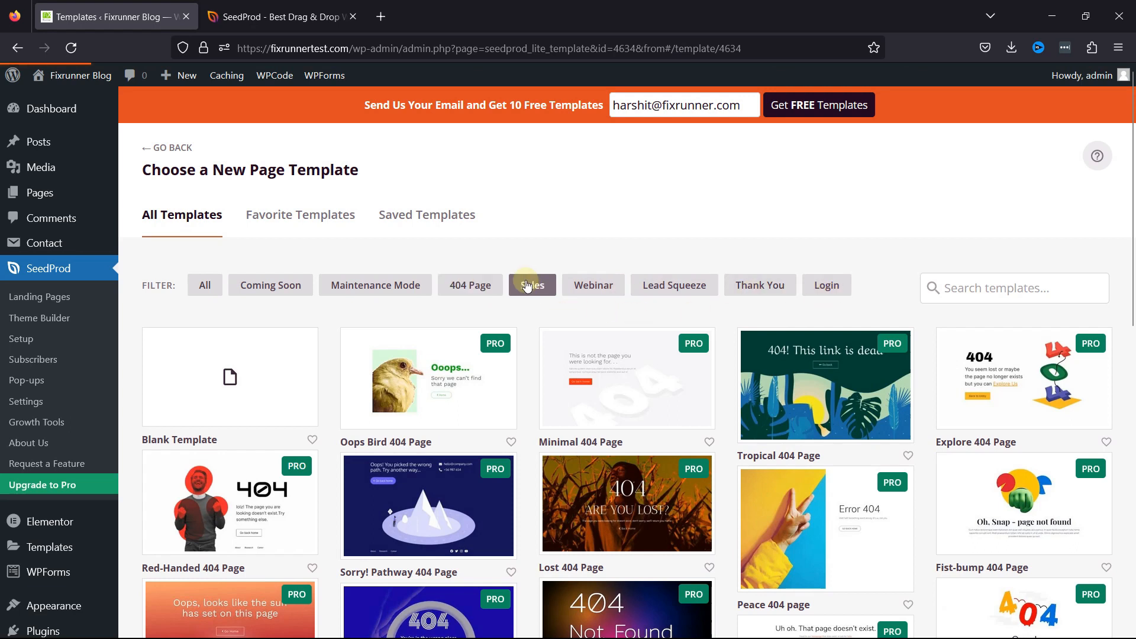
Step: Choose the Fitness Sales Page template for the new landing page
{"action": "scroll", "coordinate": [538, 284], "scroll_direction": "down", "scroll_amount": 1}
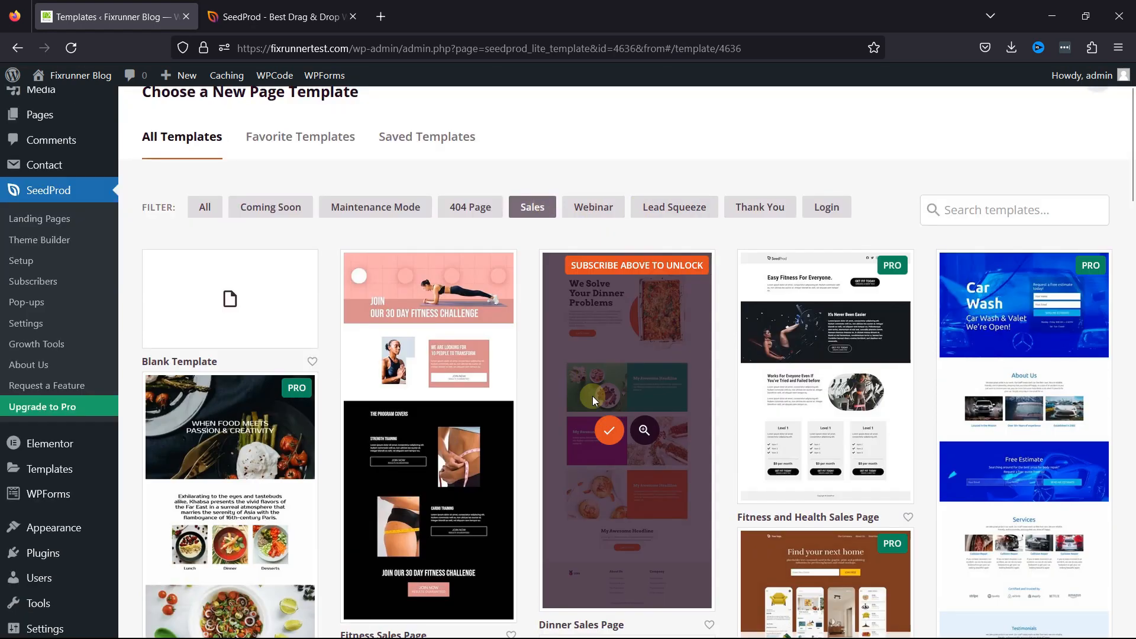
{"action": "mouse_move", "coordinate": [449, 376]}
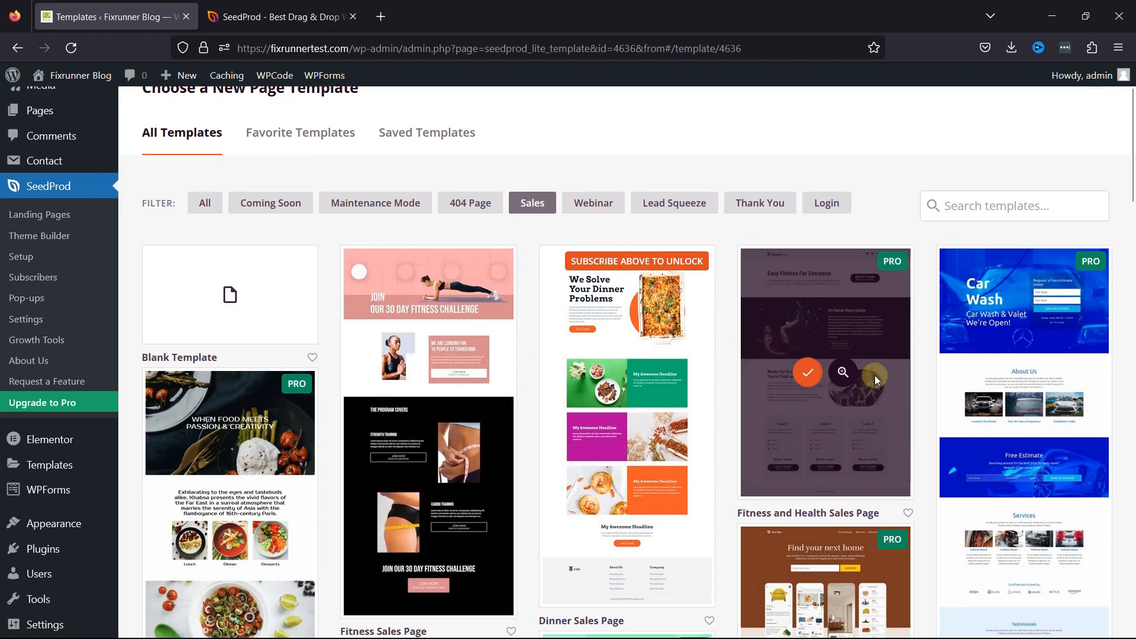
{"action": "left_click", "coordinate": [407, 431]}
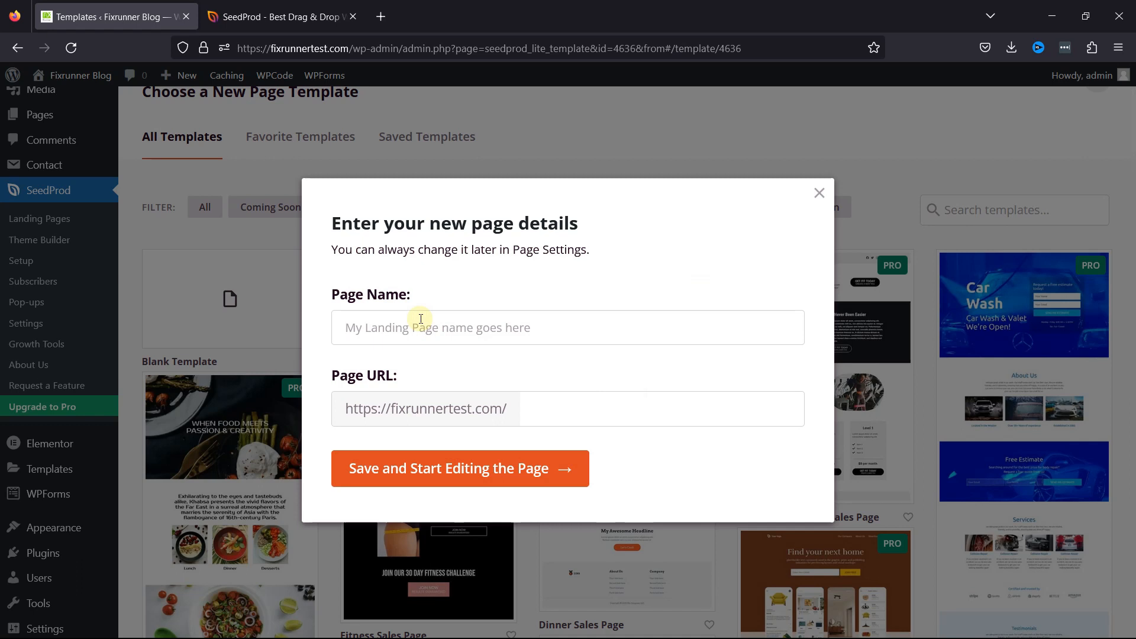
Step: Name the page "Landing Page #1", keep the URL slug landing-page-1, save it and look it over in the builder
{"action": "type", "text": "Landing Page #1"}
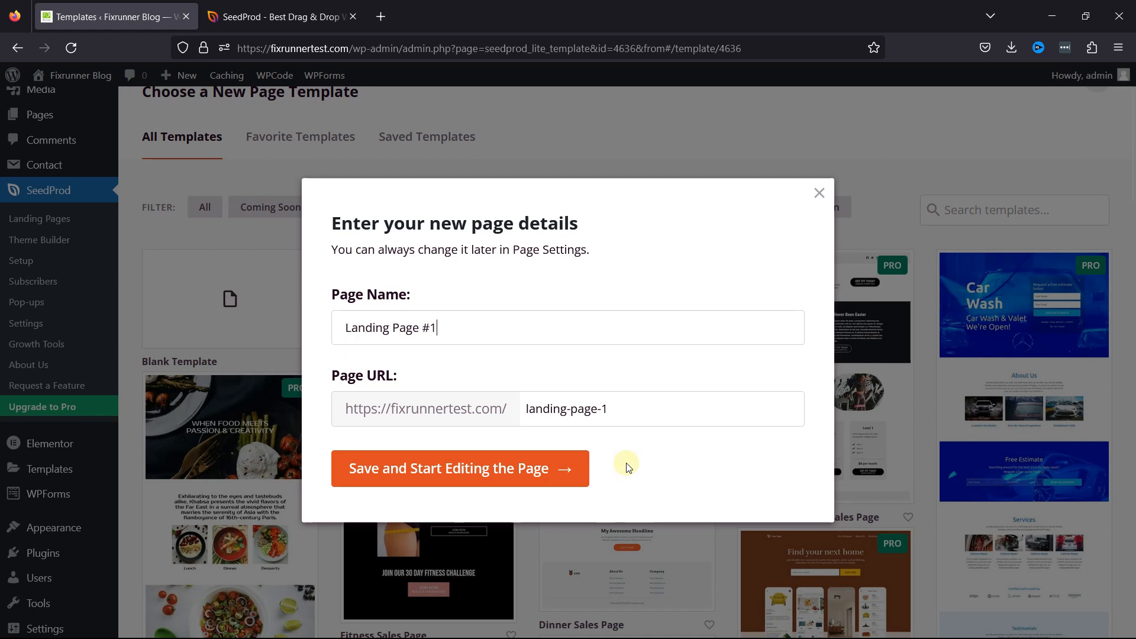
{"action": "left_click_drag", "start_coordinate": [614, 410], "coordinate": [524, 409]}
{"action": "left_click", "coordinate": [483, 475]}
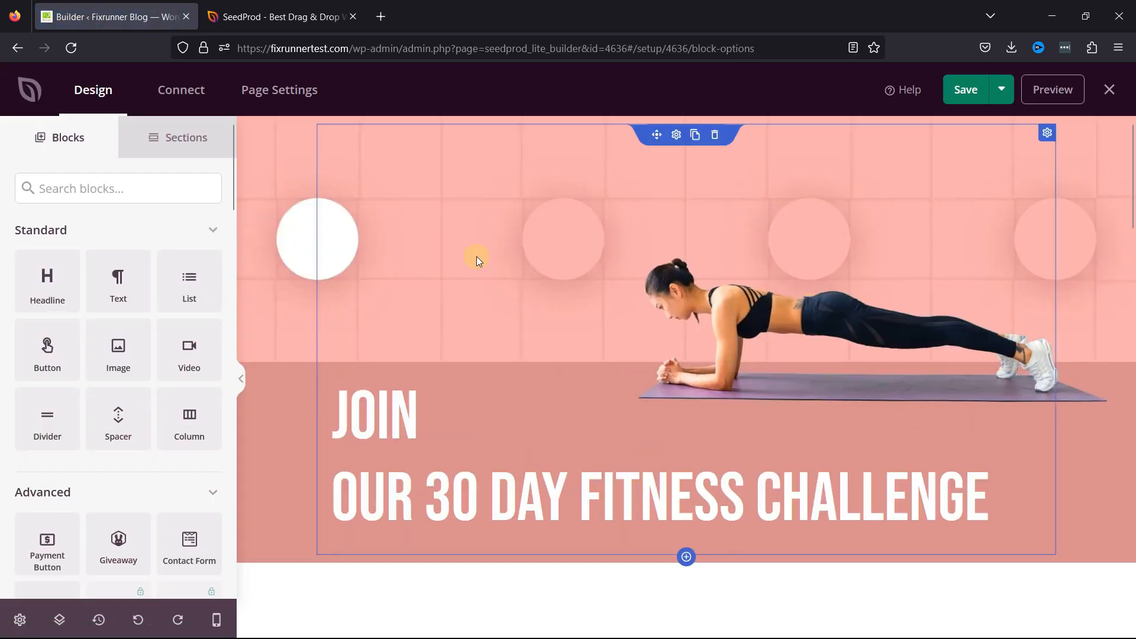
{"action": "scroll", "coordinate": [851, 251], "scroll_direction": "down", "scroll_amount": 10}
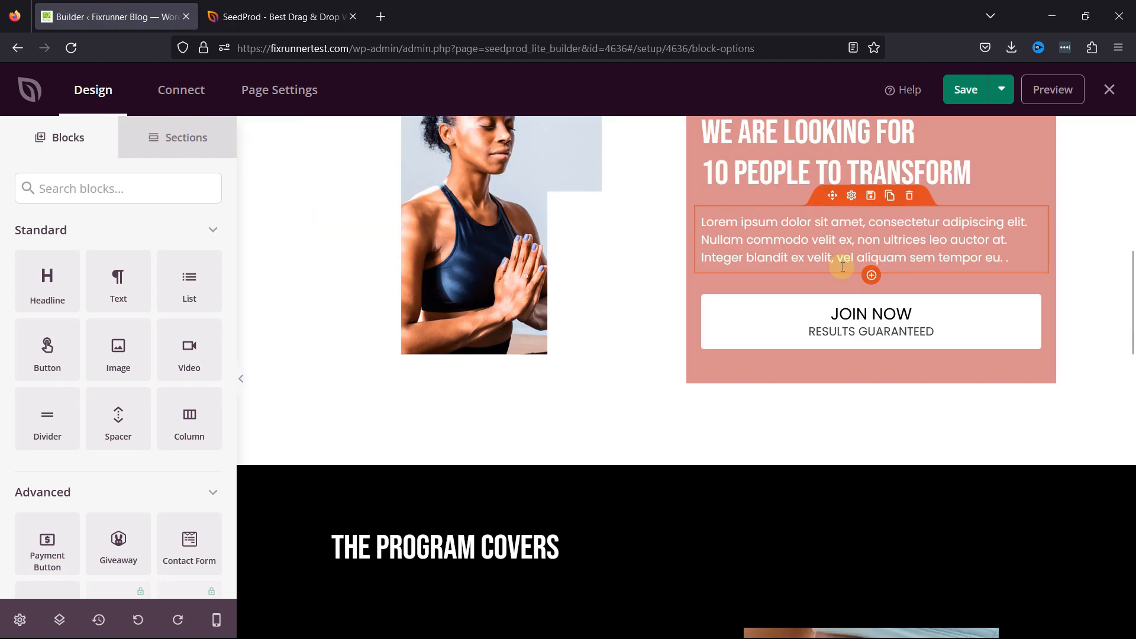
Step: Look through the landing page's sections down to the closing call to action, collapsing the block sidebar for a wider view
{"action": "scroll", "coordinate": [843, 267], "scroll_direction": "down", "scroll_amount": 6}
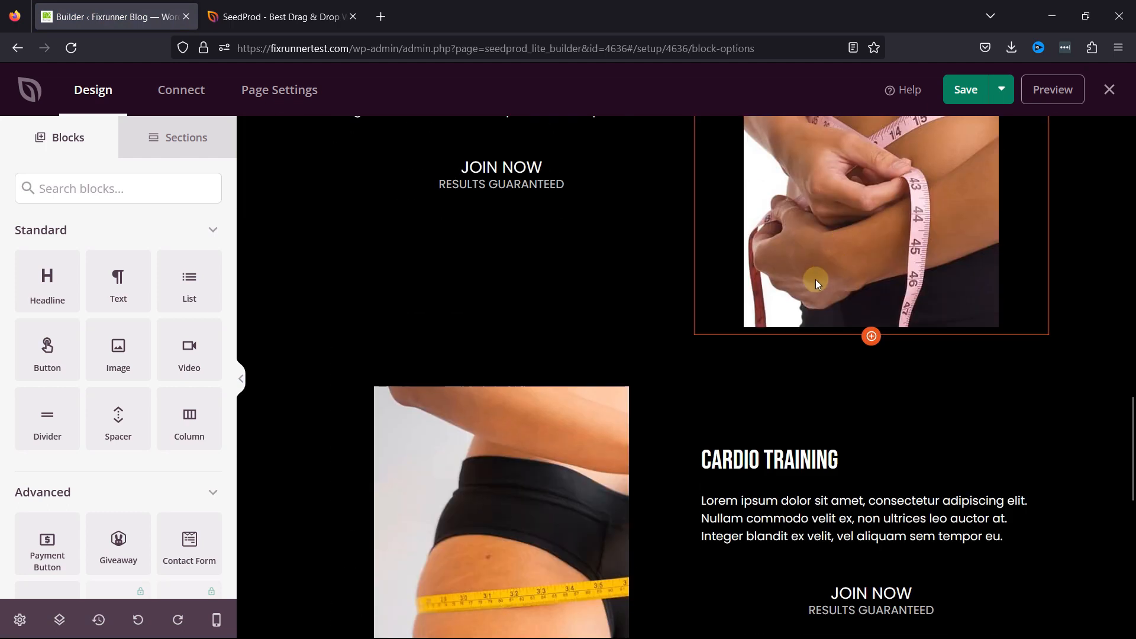
{"action": "scroll", "coordinate": [710, 340], "scroll_direction": "down", "scroll_amount": 8}
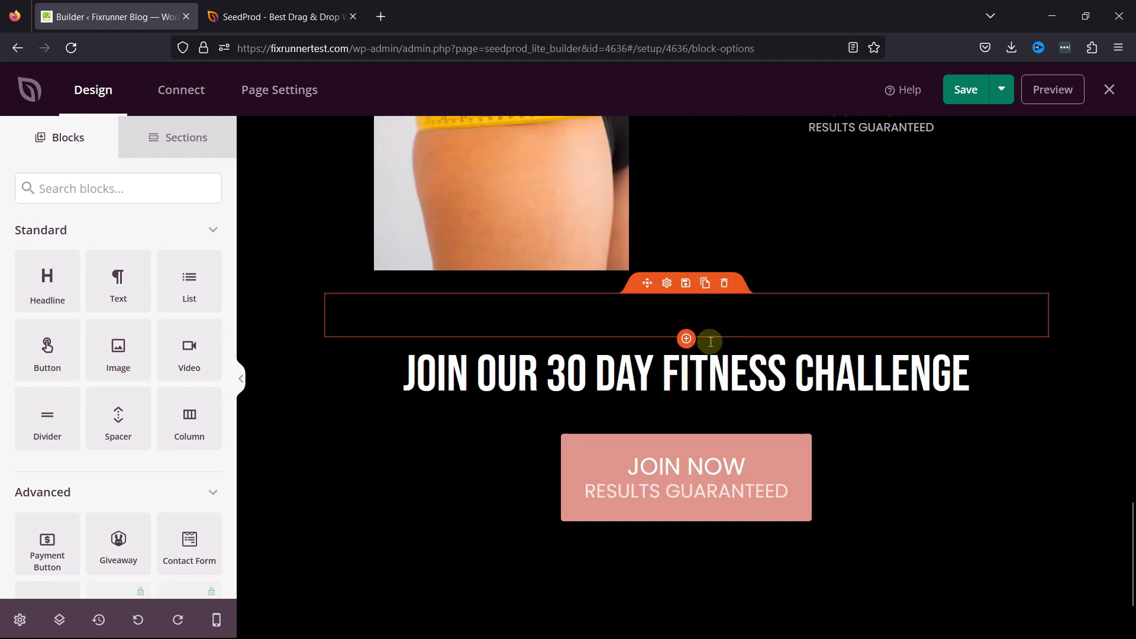
{"action": "scroll", "coordinate": [710, 342], "scroll_direction": "down", "scroll_amount": 2}
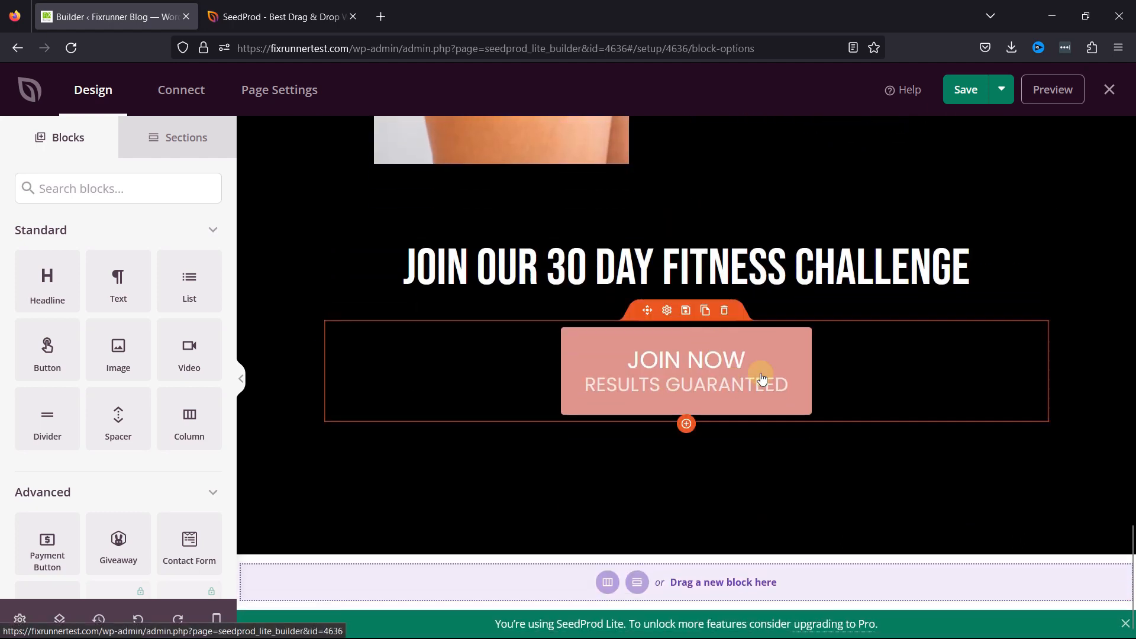
{"action": "scroll", "coordinate": [747, 378], "scroll_direction": "up", "scroll_amount": 6}
{"action": "scroll", "coordinate": [747, 377], "scroll_direction": "down", "scroll_amount": 6}
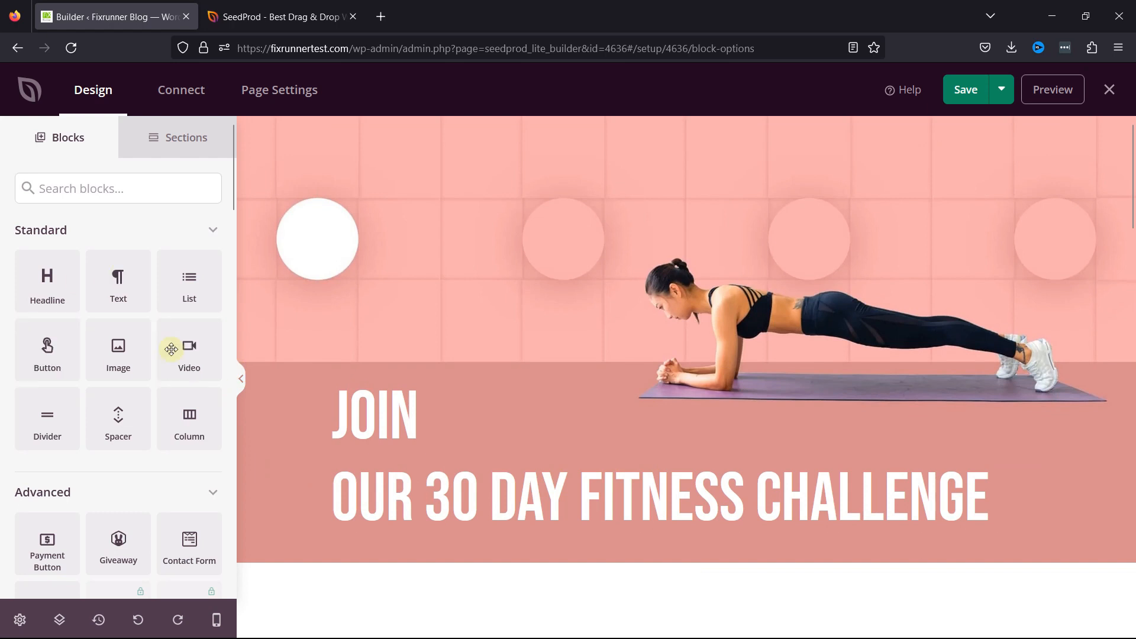
{"action": "left_click", "coordinate": [240, 378]}
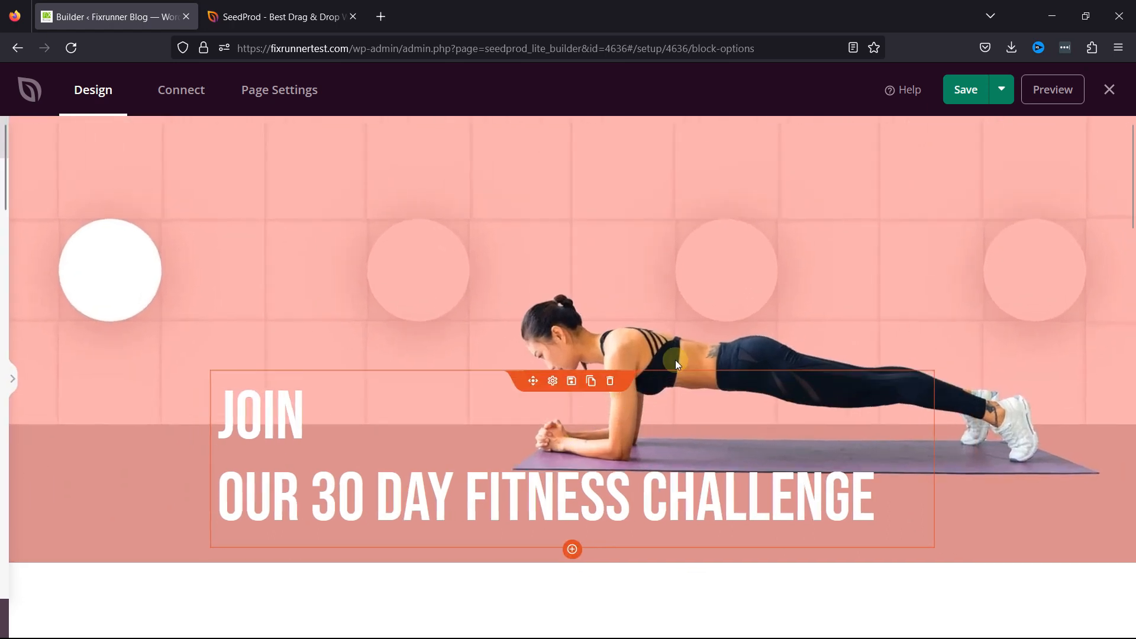
{"action": "scroll", "coordinate": [652, 350], "scroll_direction": "down", "scroll_amount": 9}
{"action": "scroll", "coordinate": [648, 352], "scroll_direction": "down", "scroll_amount": 3}
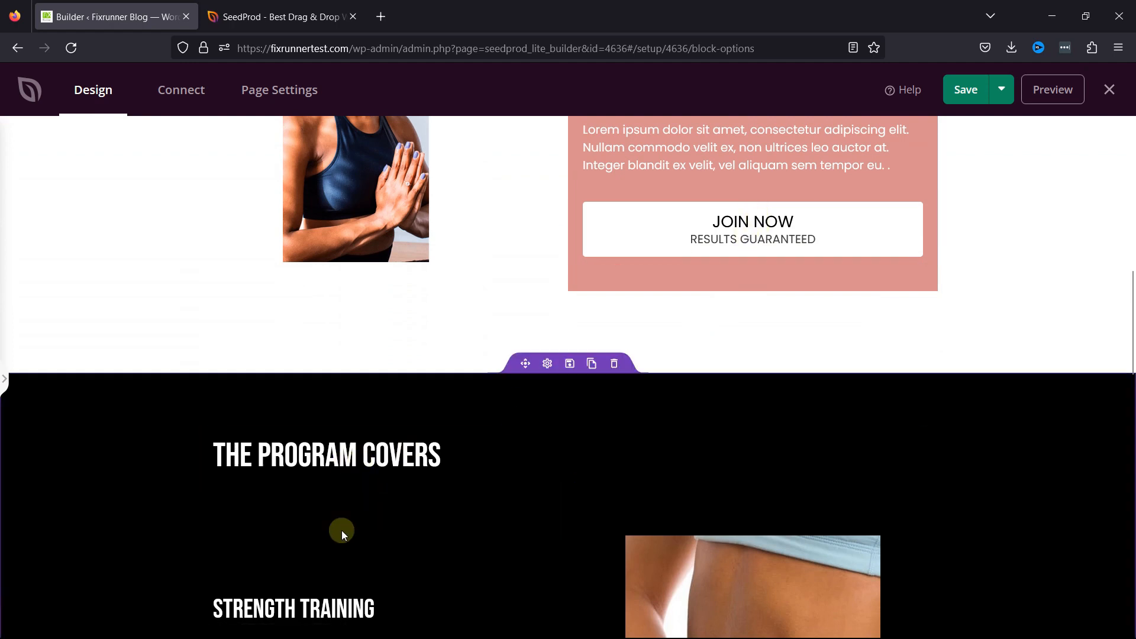
{"action": "scroll", "coordinate": [448, 535], "scroll_direction": "down", "scroll_amount": 5}
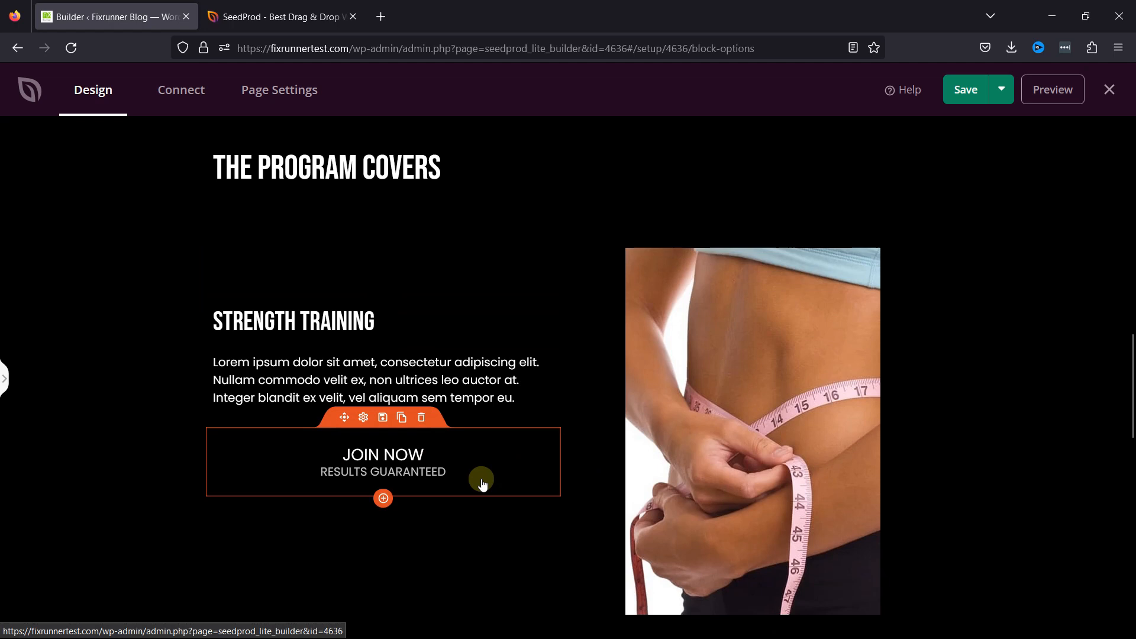
{"action": "scroll", "coordinate": [621, 446], "scroll_direction": "up", "scroll_amount": 12}
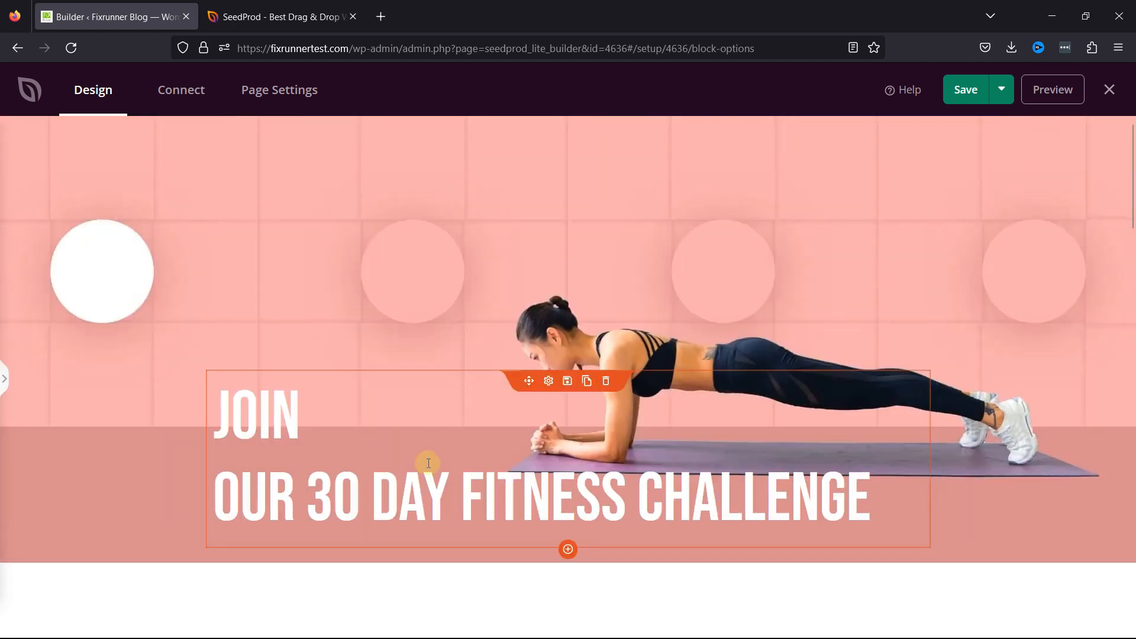
Step: Replace the hero headline's text with "Try" on the first line and "our 30 day fitness challenge" on the second
{"action": "left_click", "coordinate": [561, 303]}
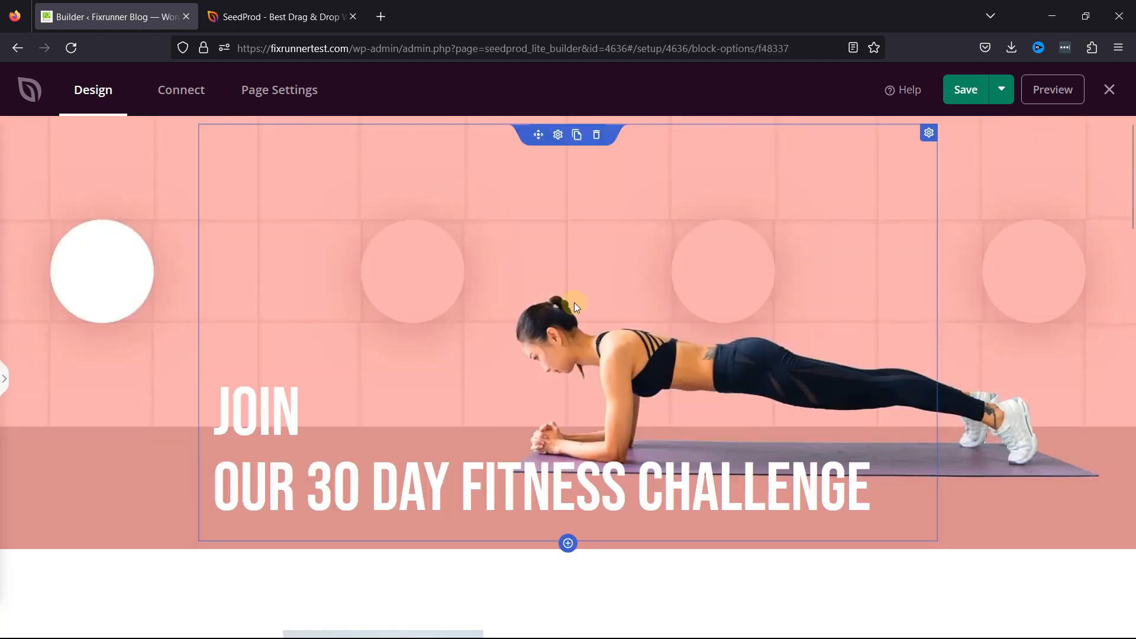
{"action": "left_click", "coordinate": [459, 477]}
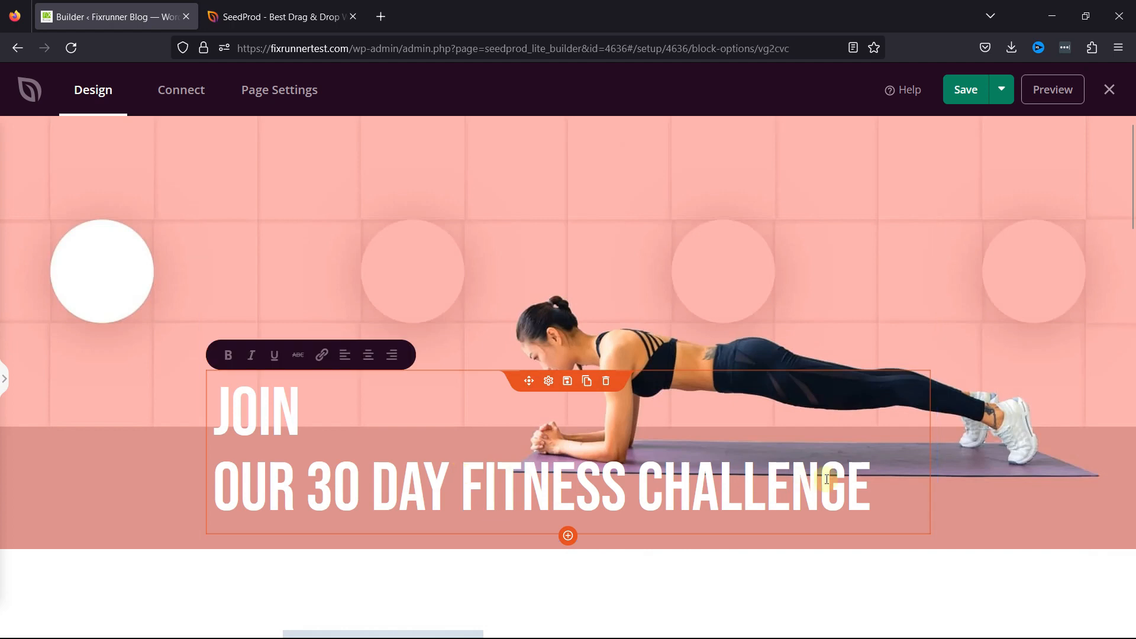
{"action": "left_click_drag", "start_coordinate": [888, 474], "coordinate": [213, 425]}
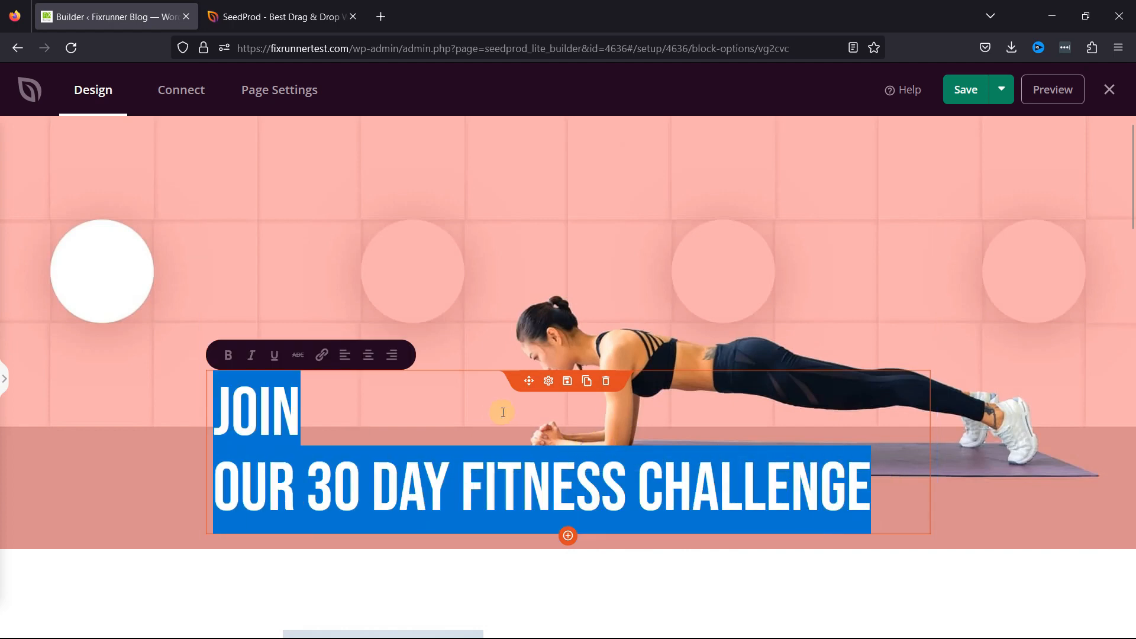
{"action": "left_click", "coordinate": [765, 457]}
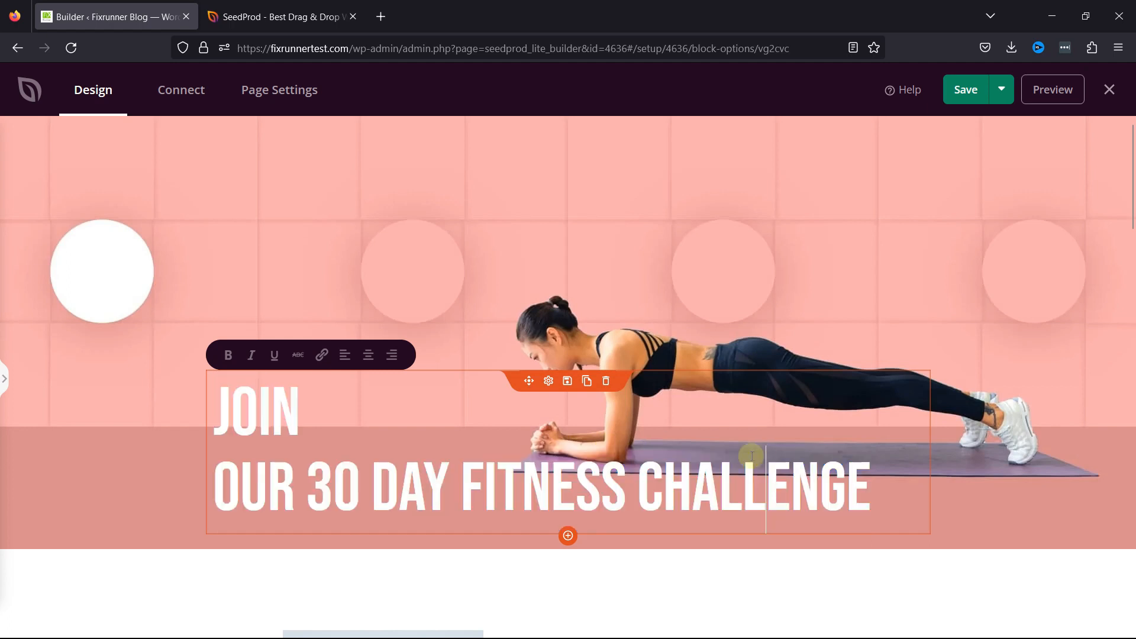
{"action": "left_click", "coordinate": [548, 381]}
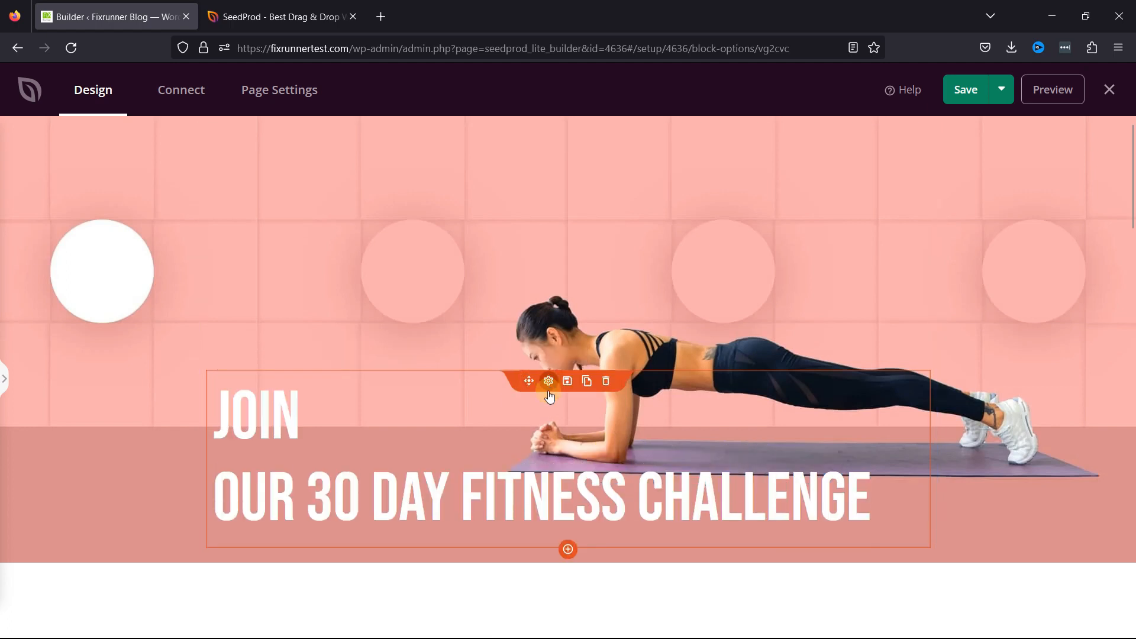
{"action": "left_click", "coordinate": [15, 383]}
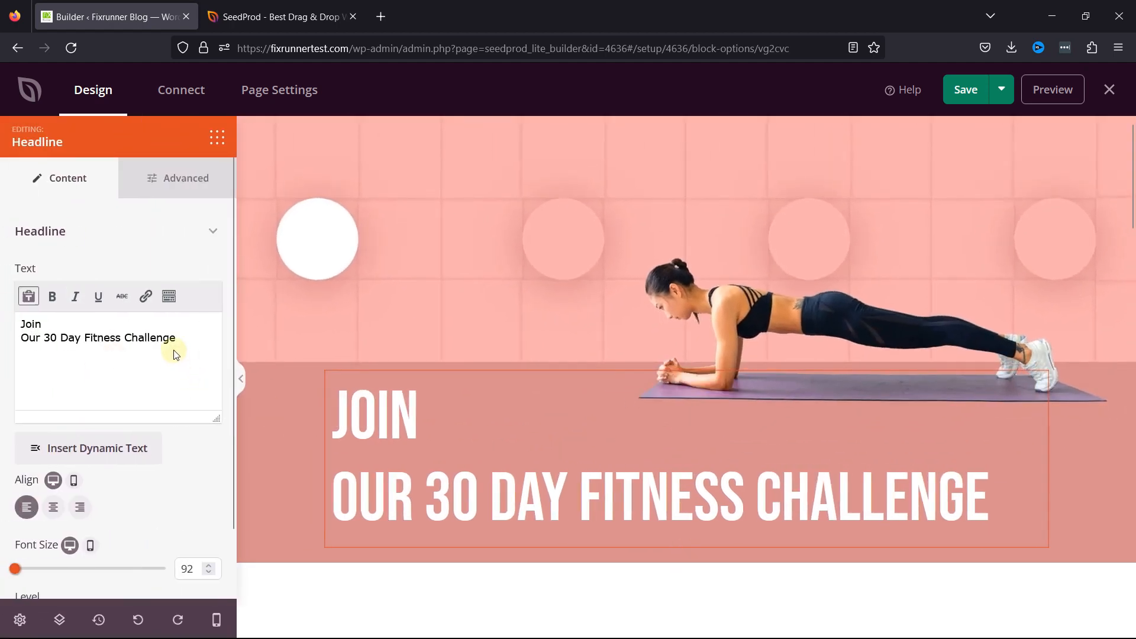
{"action": "left_click_drag", "start_coordinate": [179, 337], "coordinate": [20, 322]}
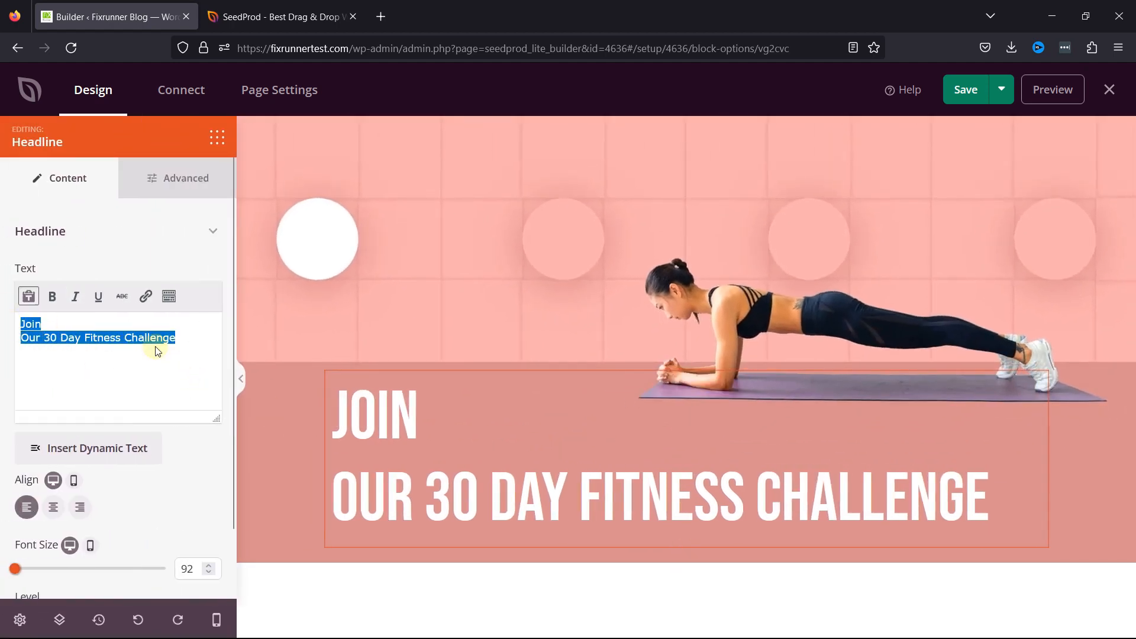
{"action": "type", "text": "Try "}
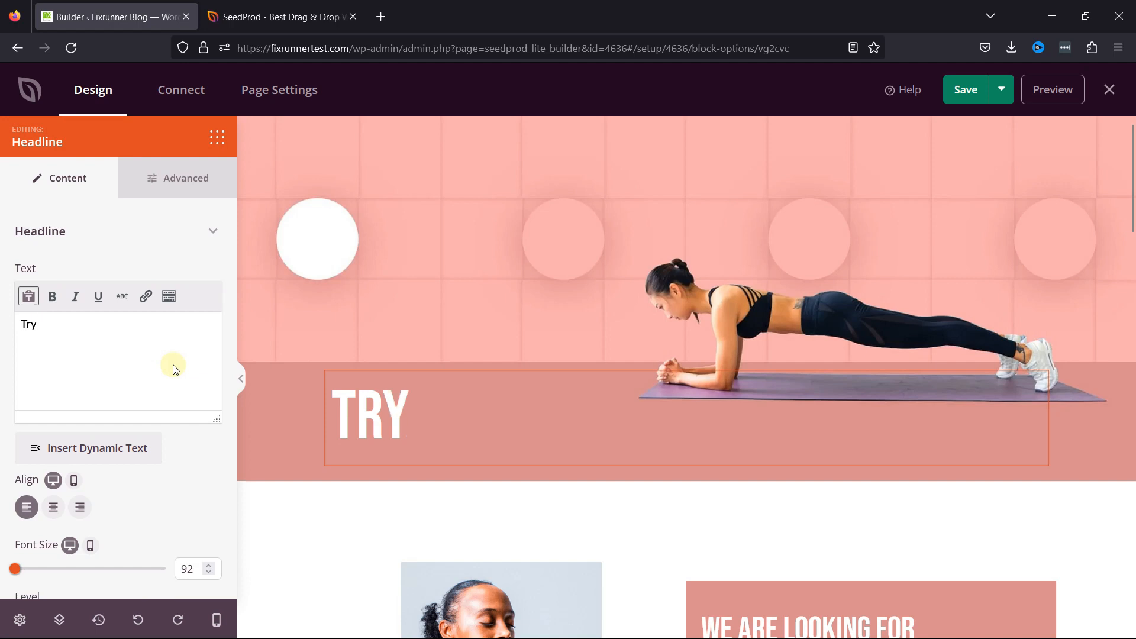
{"action": "type", "text": "ou"}
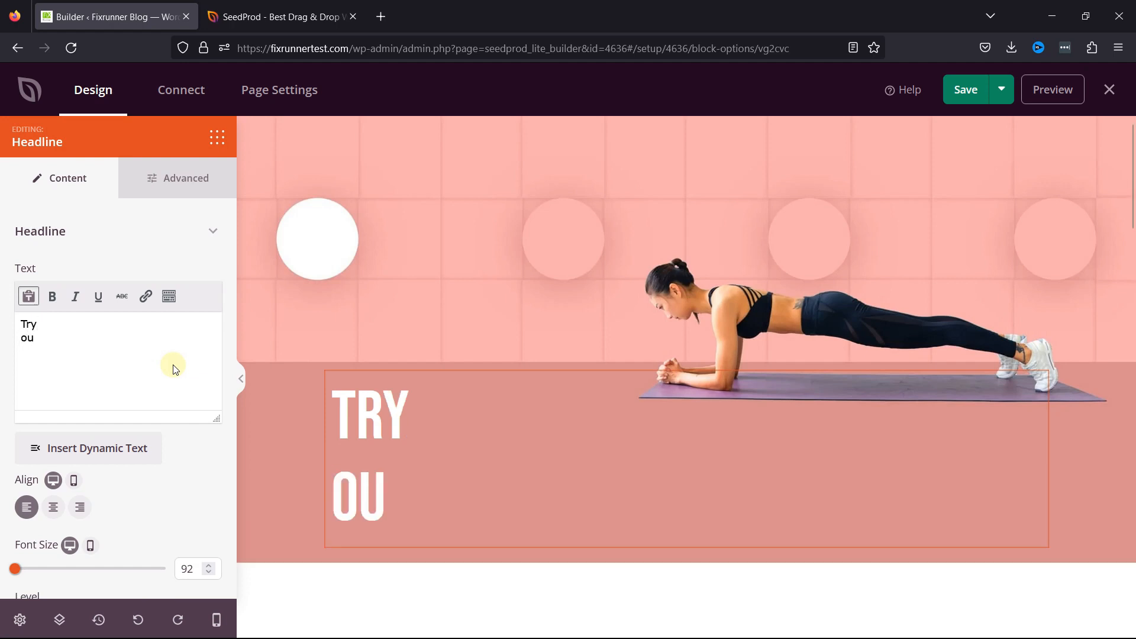
{"action": "type", "text": "r 30 da"}
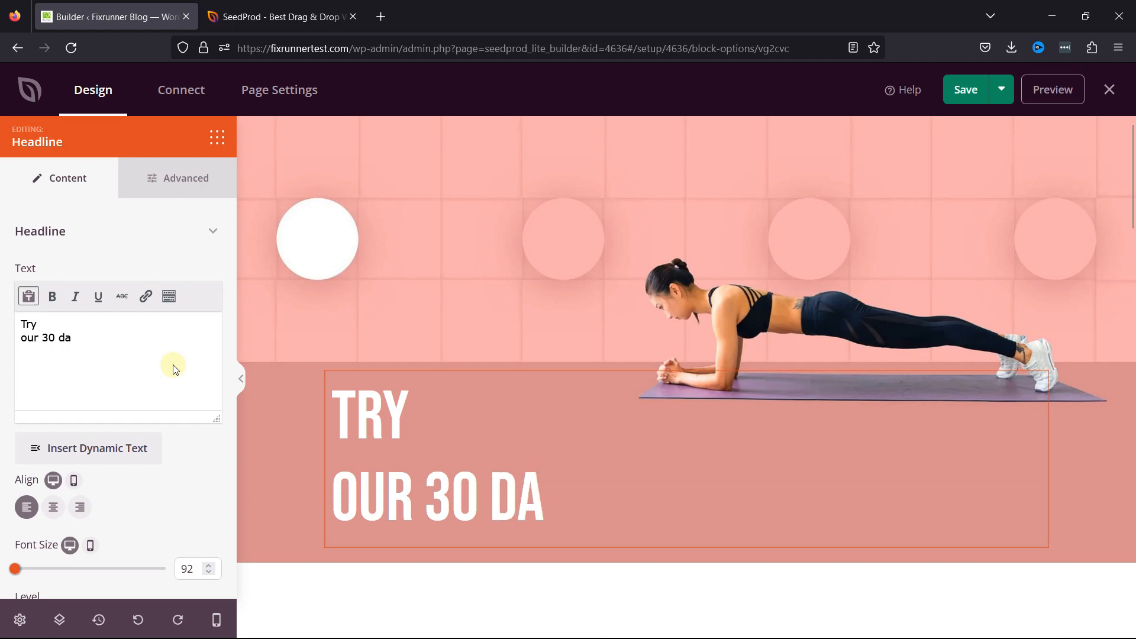
{"action": "type", "text": "y fitnes"}
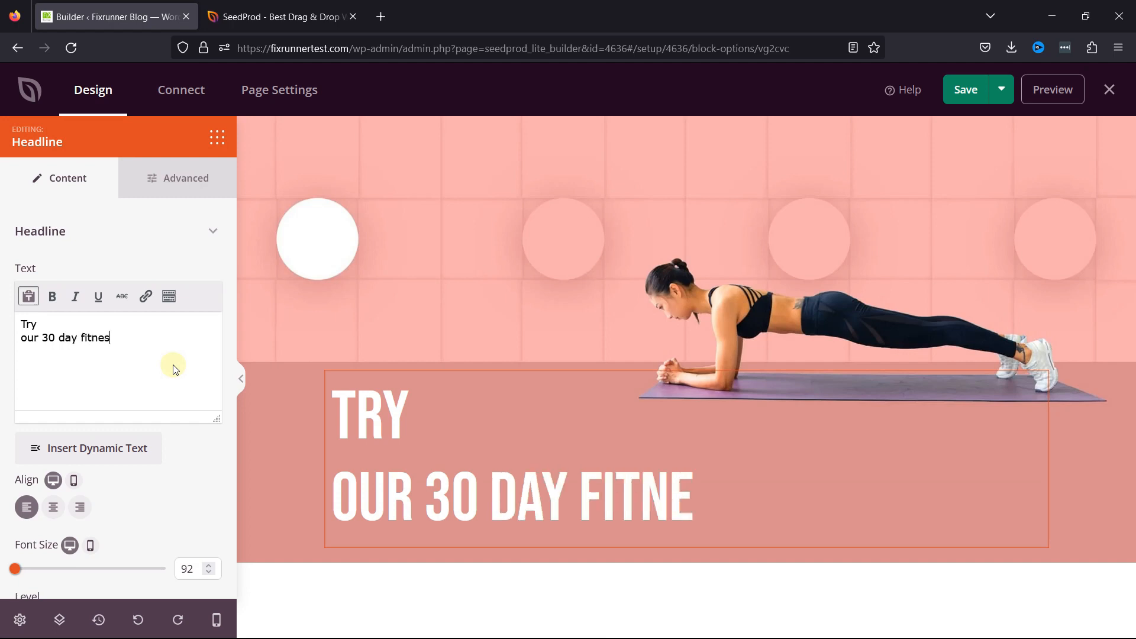
{"action": "type", "text": "s challenge"}
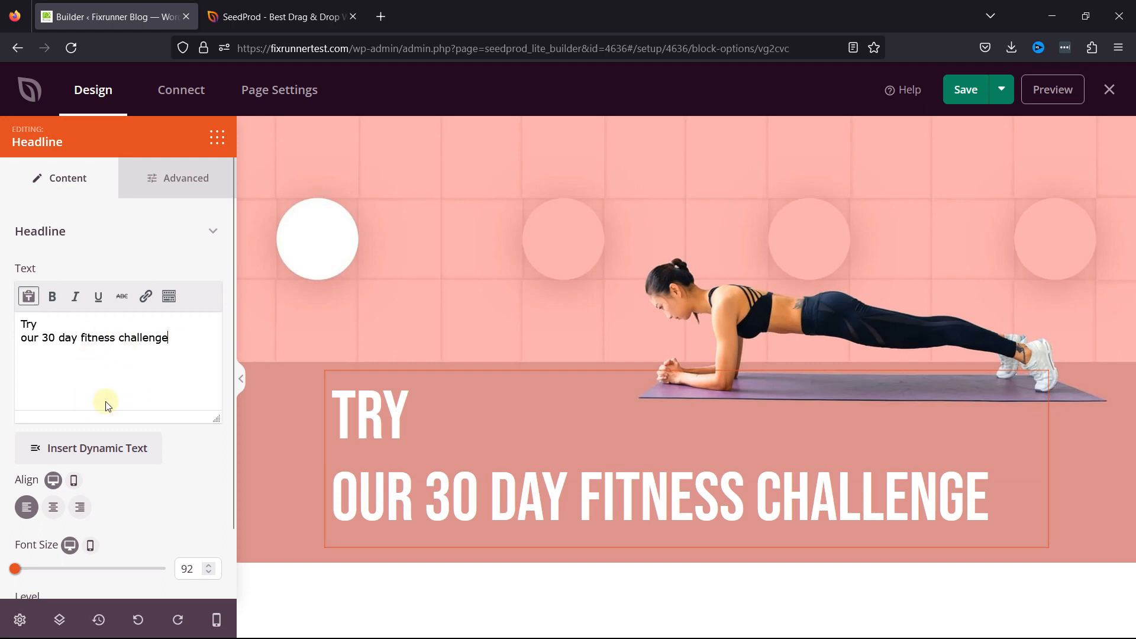
{"action": "scroll", "coordinate": [104, 402], "scroll_direction": "down", "scroll_amount": 2}
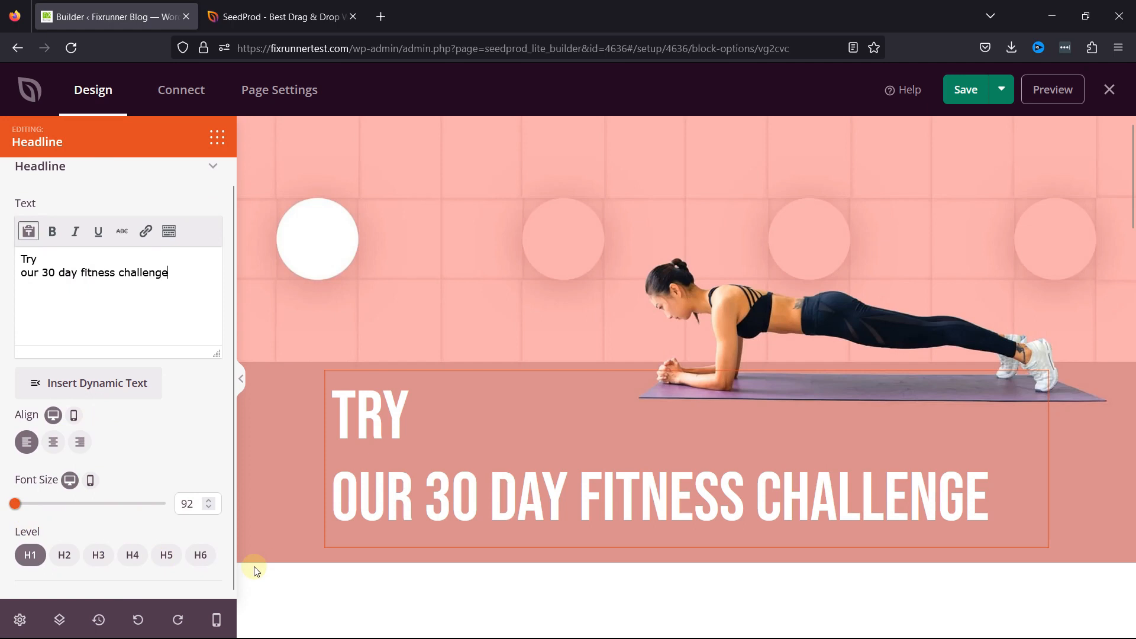
Step: Change the text of the button under "We are looking for 10 people to transform" to "Challenge Yourself now"
{"action": "left_click", "coordinate": [562, 271]}
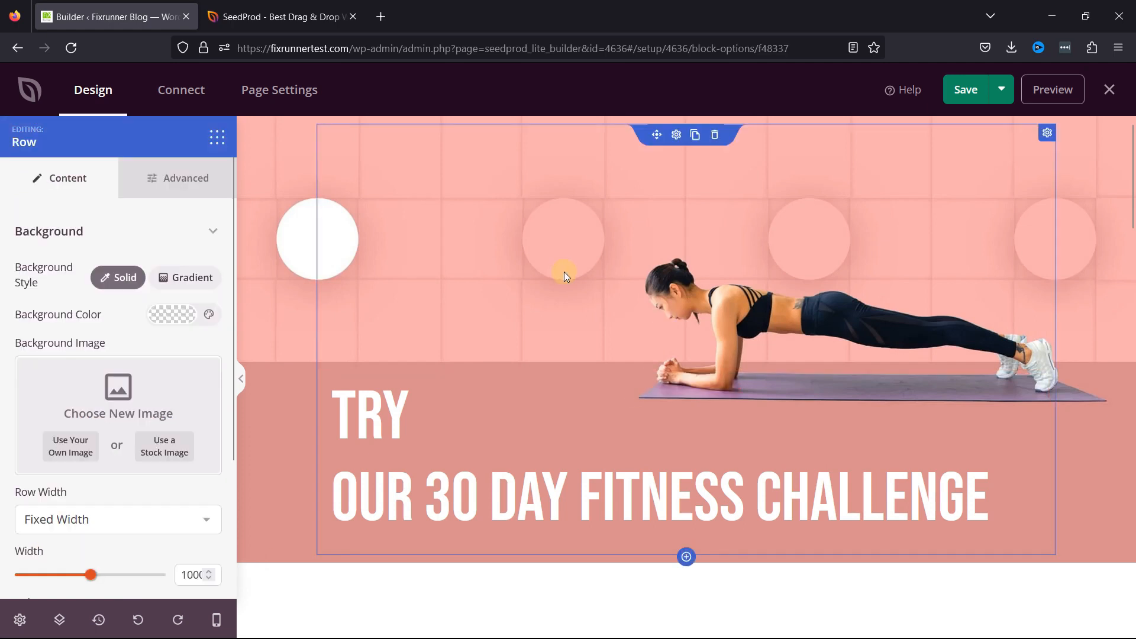
{"action": "scroll", "coordinate": [683, 289], "scroll_direction": "down", "scroll_amount": 10}
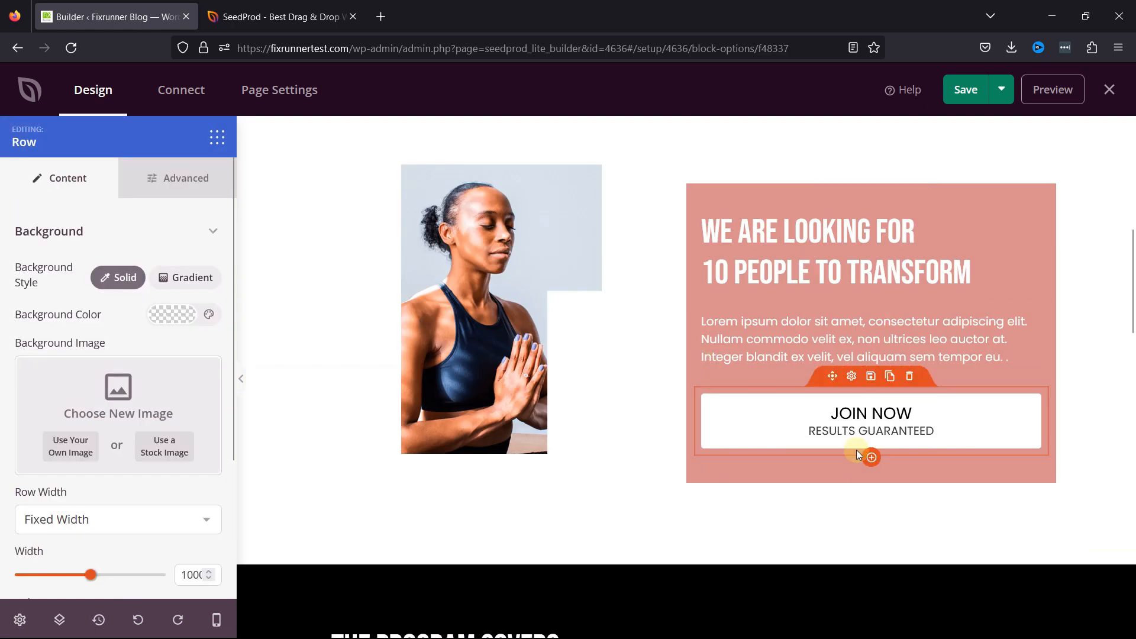
{"action": "left_click", "coordinate": [911, 416]}
{"action": "left_click_drag", "start_coordinate": [112, 325], "coordinate": [6, 325]}
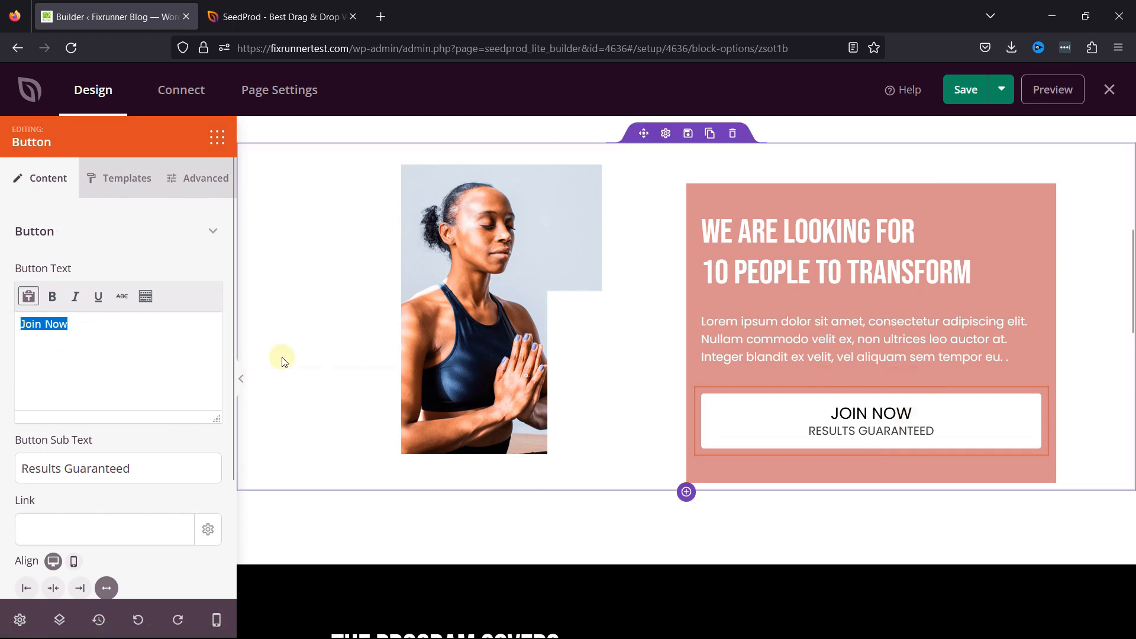
{"action": "type", "text": "Chel"}
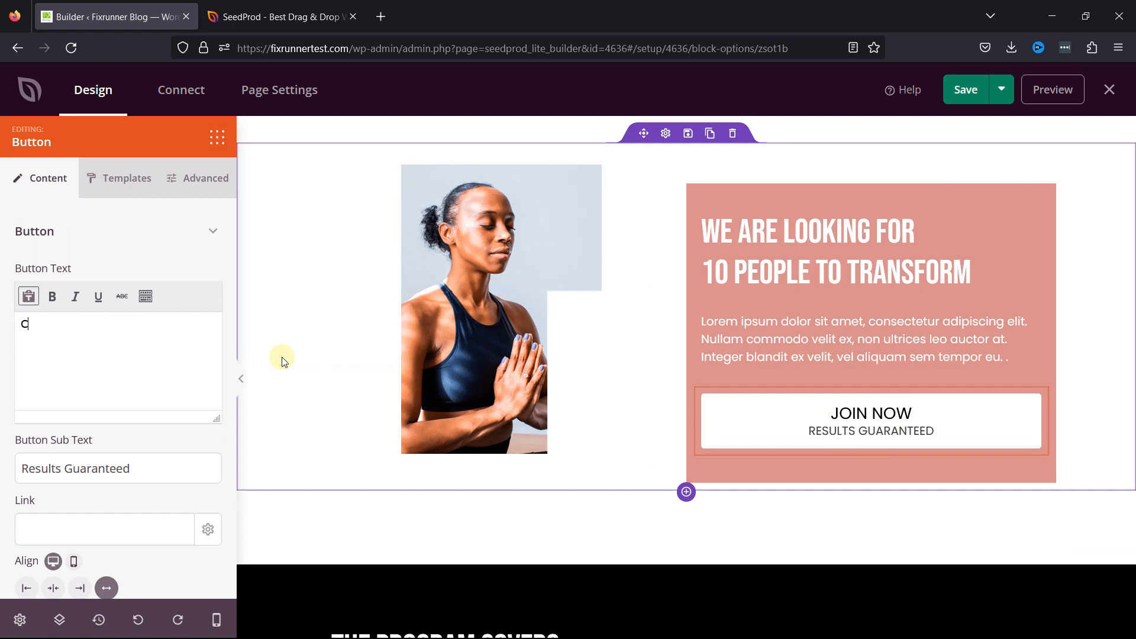
{"action": "key", "text": "BackSpace"}
{"action": "key", "text": "BackSpace"}
{"action": "type", "text": "allenge Yourself"}
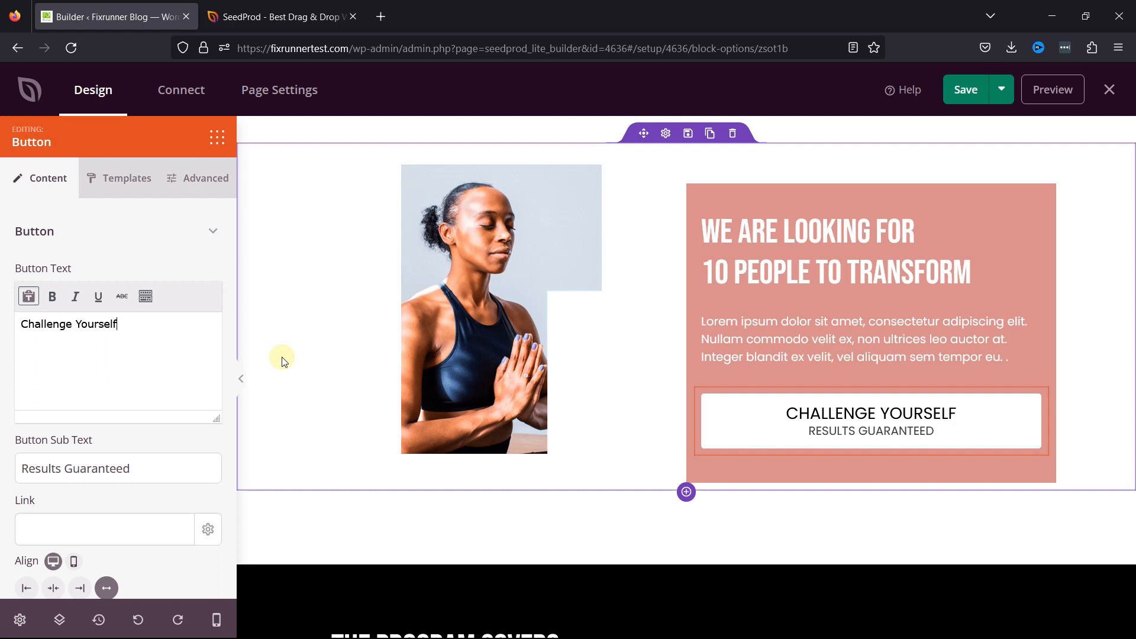
{"action": "type", "text": " Bn"}
{"action": "key", "text": "BackSpace"}
{"action": "key", "text": "BackSpace"}
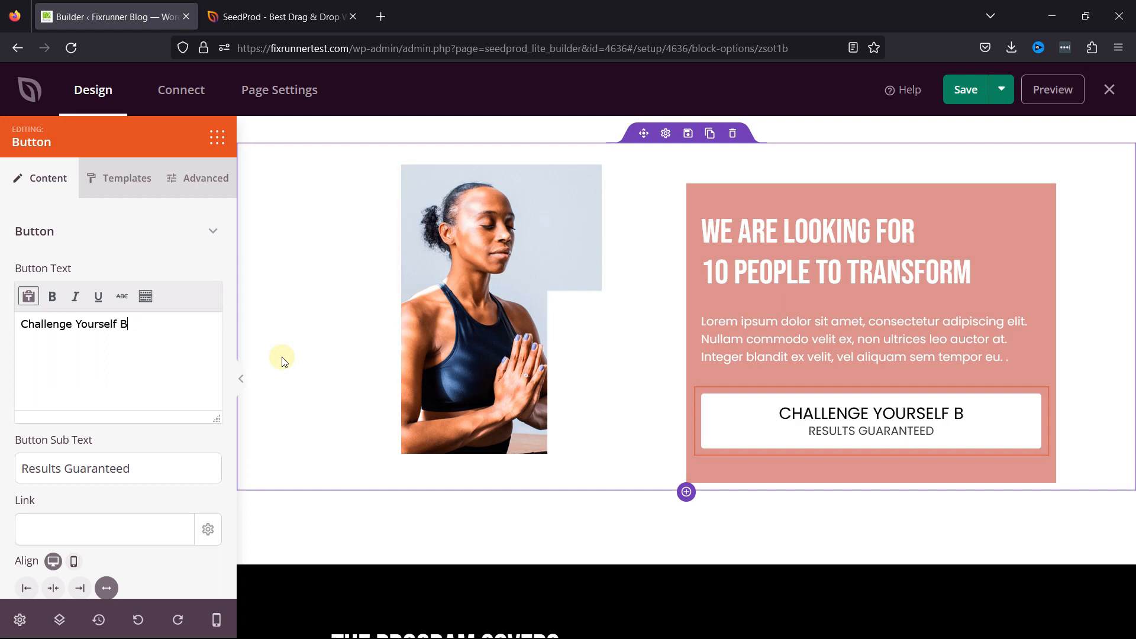
{"action": "type", "text": "now"}
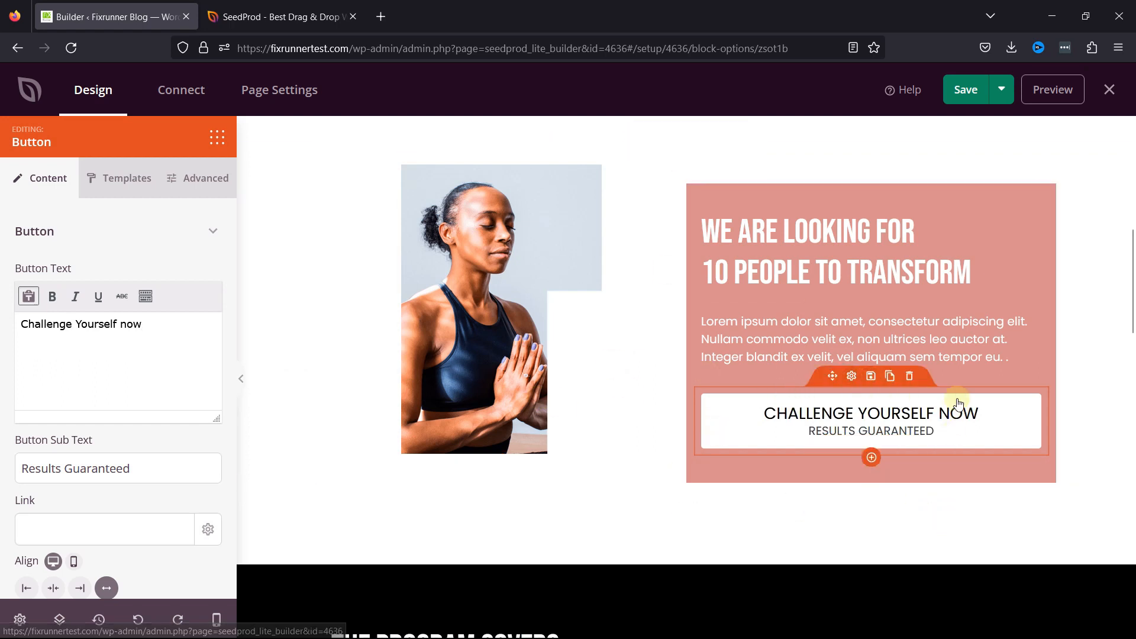
Step: Open the typography settings of the hero headline "Try our 30 day fitness challenge"
{"action": "scroll", "coordinate": [799, 527], "scroll_direction": "down", "scroll_amount": 6}
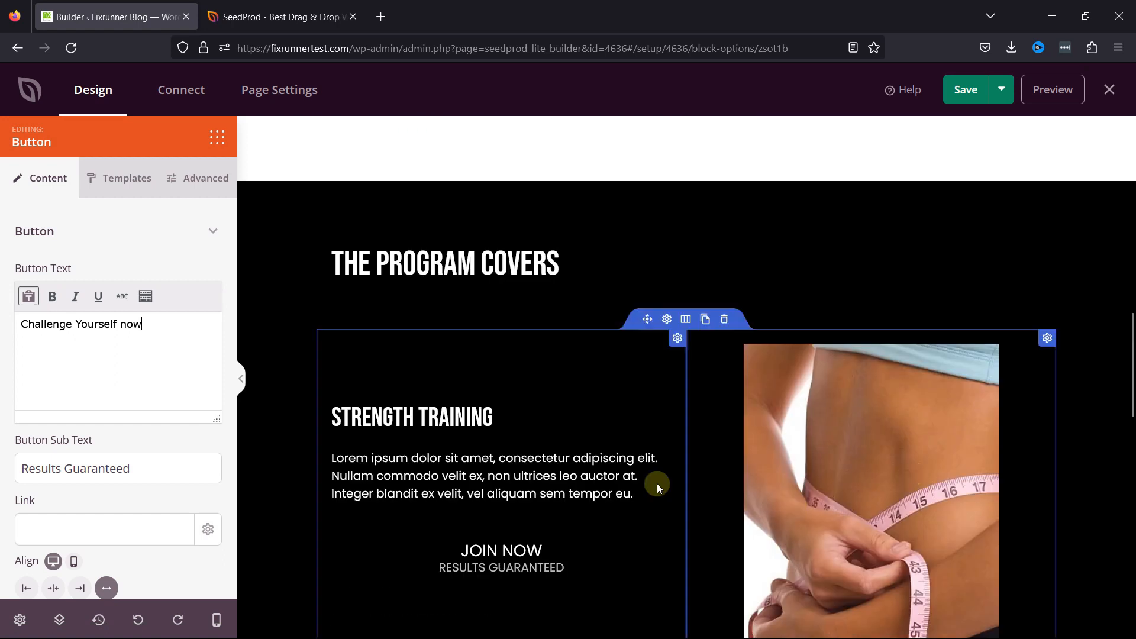
{"action": "scroll", "coordinate": [757, 388], "scroll_direction": "up", "scroll_amount": 10}
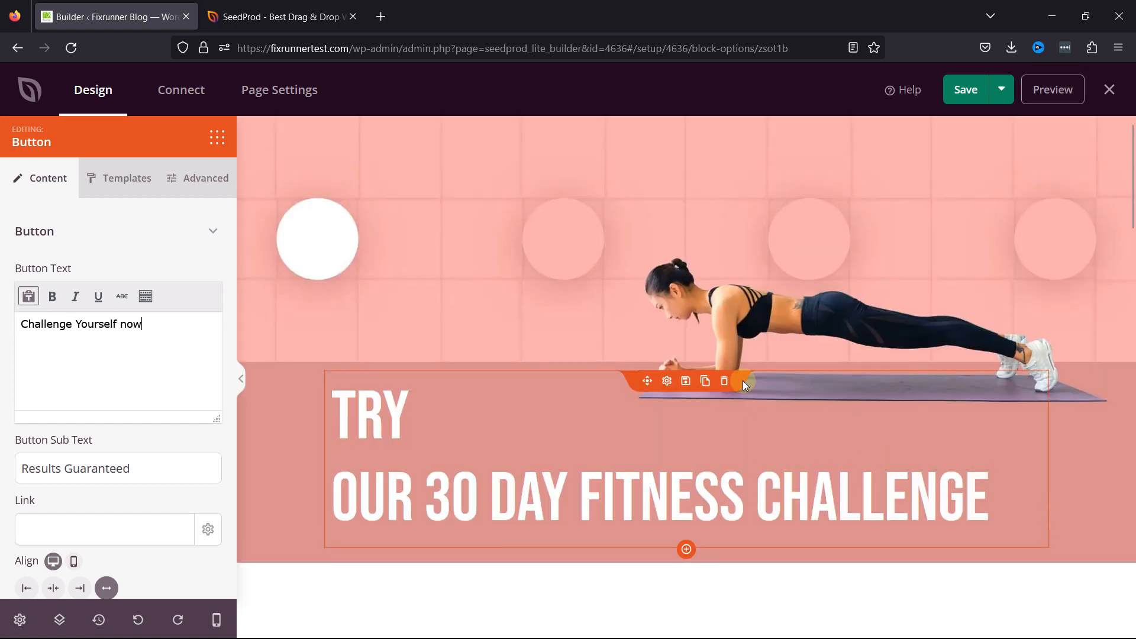
{"action": "left_click", "coordinate": [224, 137]}
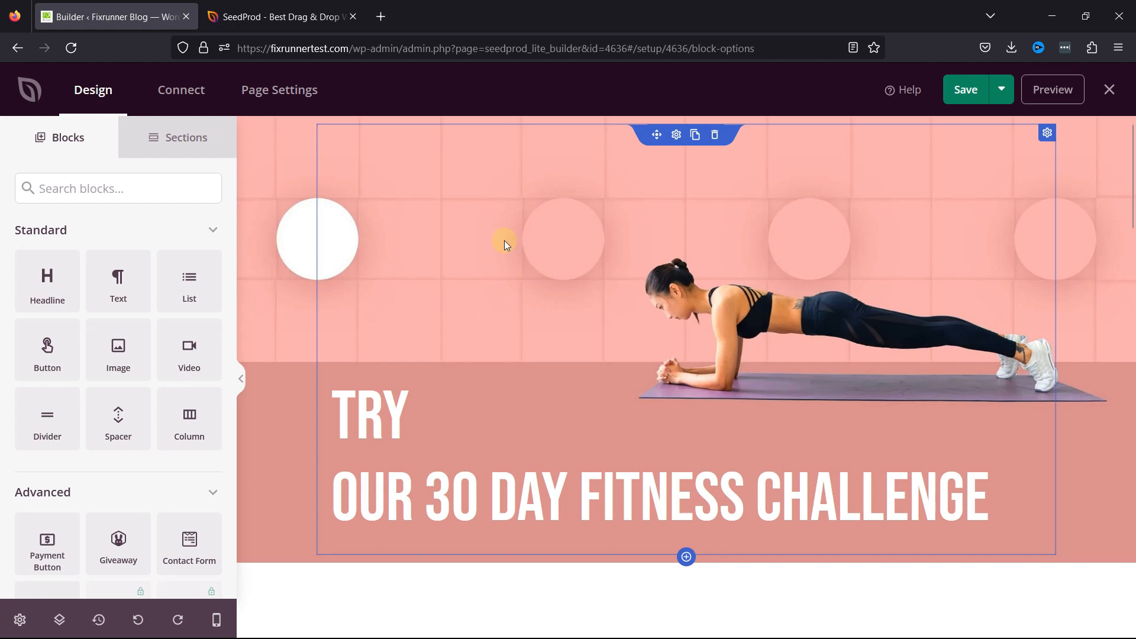
{"action": "double_click", "coordinate": [393, 520]}
{"action": "left_click", "coordinate": [486, 504]}
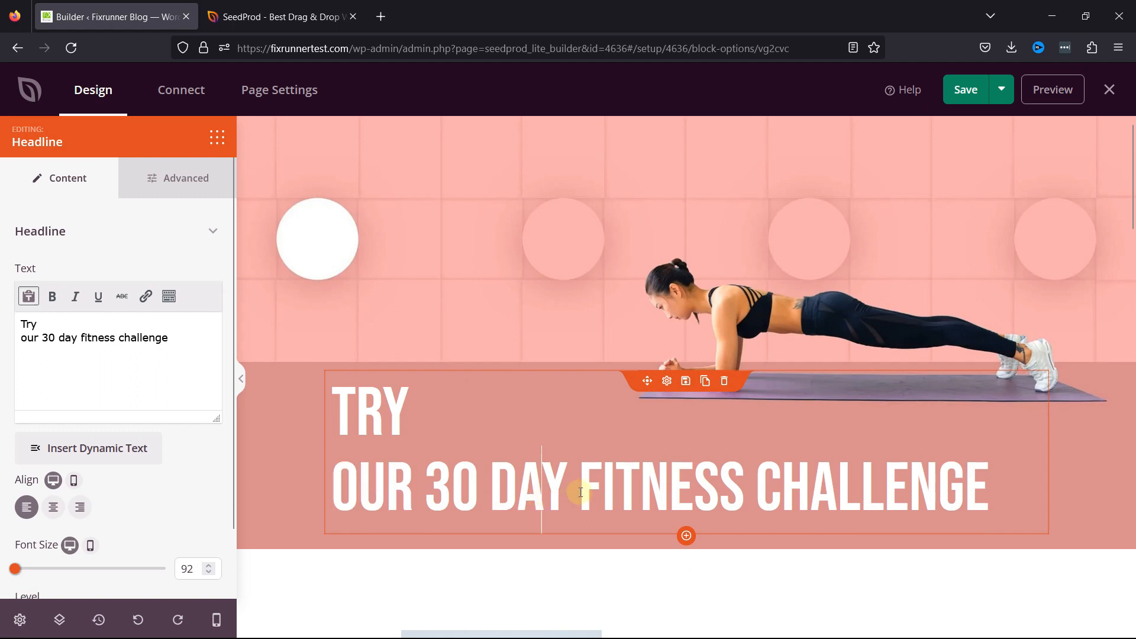
{"action": "left_click", "coordinate": [185, 177]}
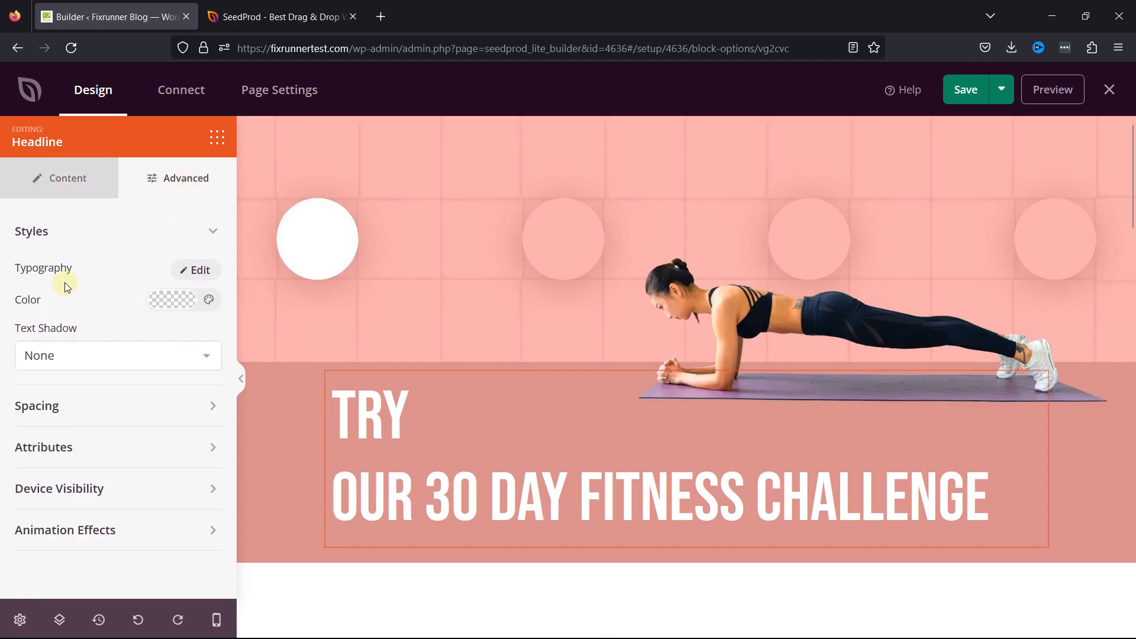
{"action": "left_click", "coordinate": [201, 271]}
{"action": "scroll", "coordinate": [155, 349], "scroll_direction": "down", "scroll_amount": 2}
{"action": "scroll", "coordinate": [155, 349], "scroll_direction": "down", "scroll_amount": 1}
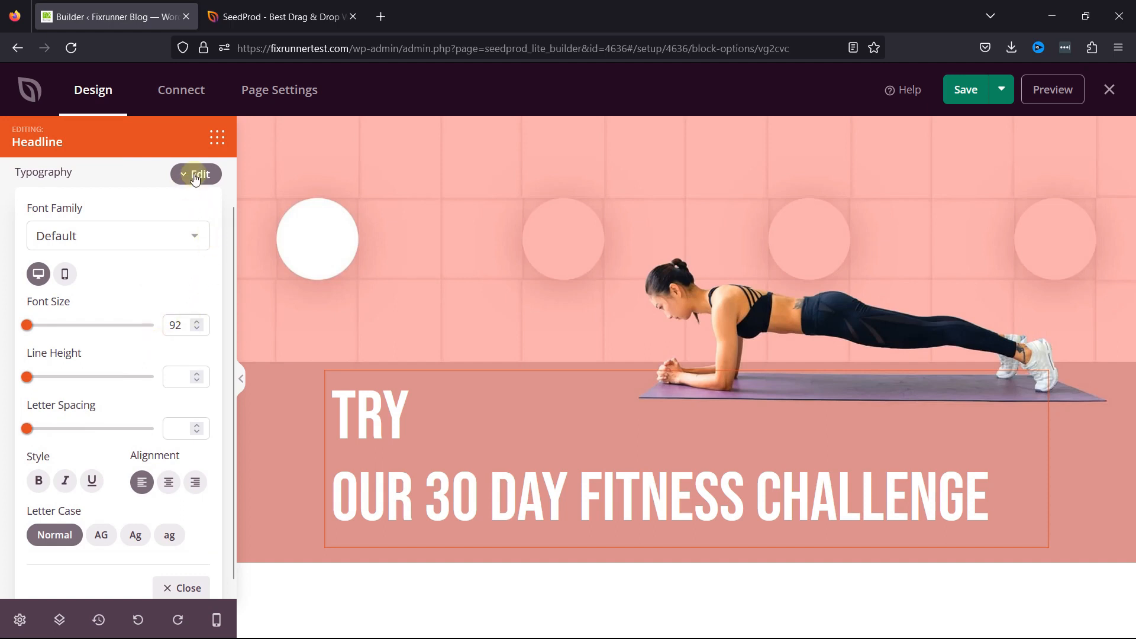
Step: Set the hero headline's font family to ABeeZee and its font size to 90
{"action": "left_click", "coordinate": [176, 239]}
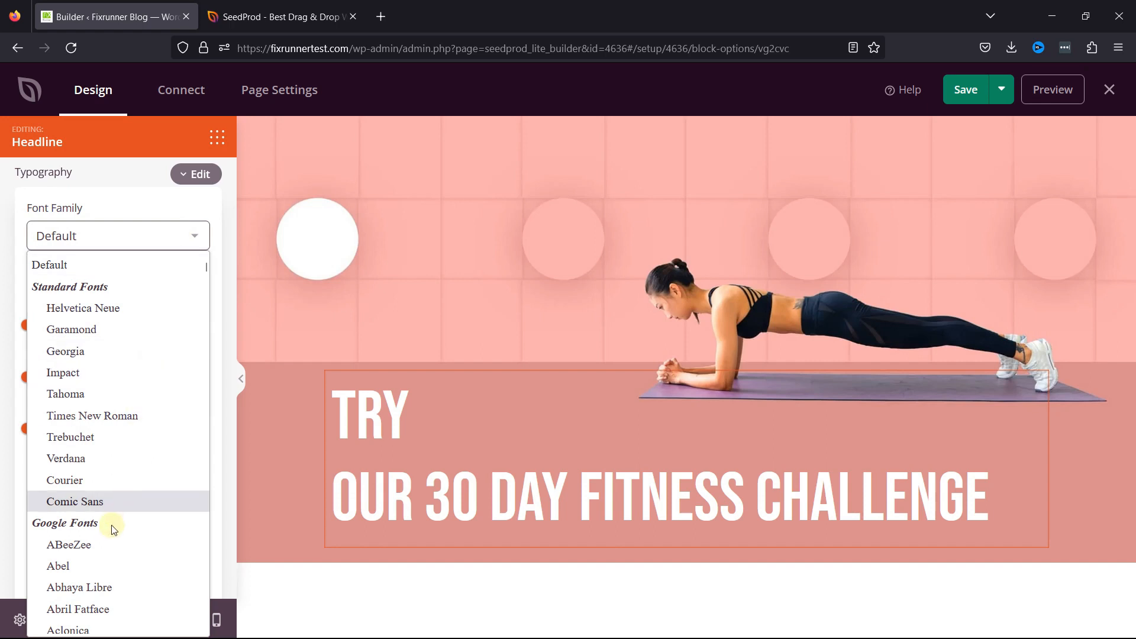
{"action": "left_click", "coordinate": [85, 545]}
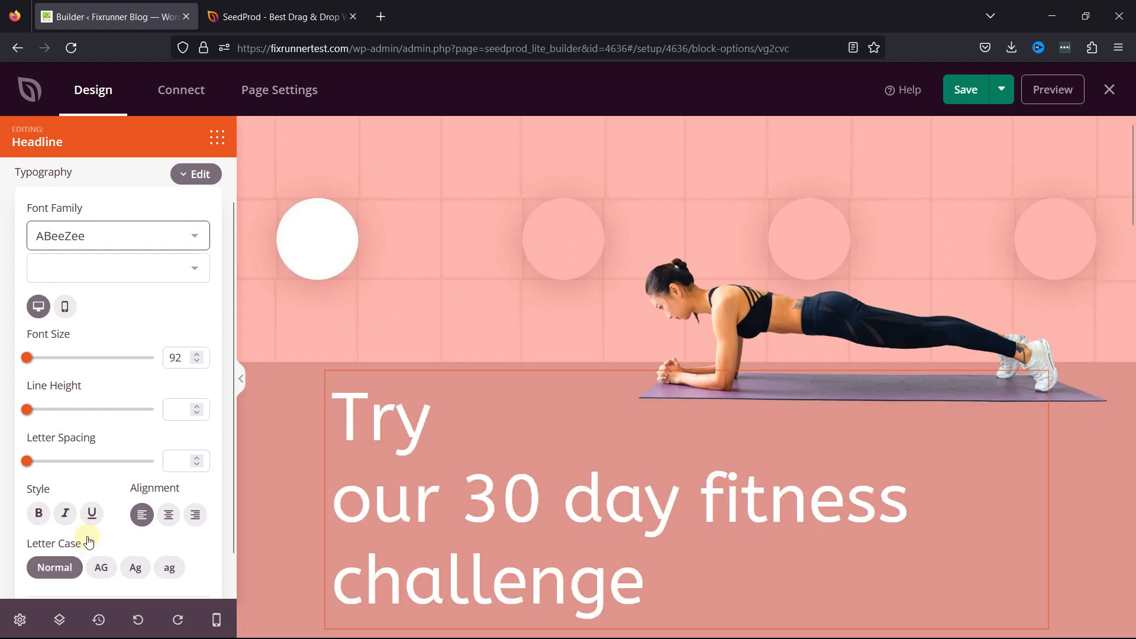
{"action": "left_click", "coordinate": [182, 363]}
{"action": "key", "text": "BackSpace"}
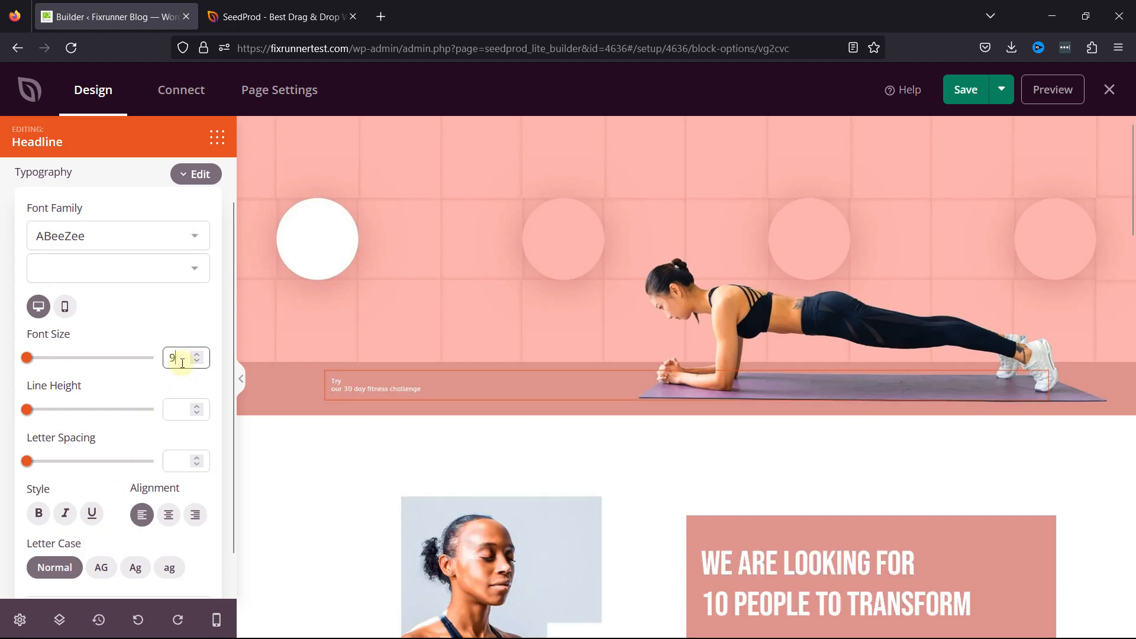
{"action": "type", "text": "0"}
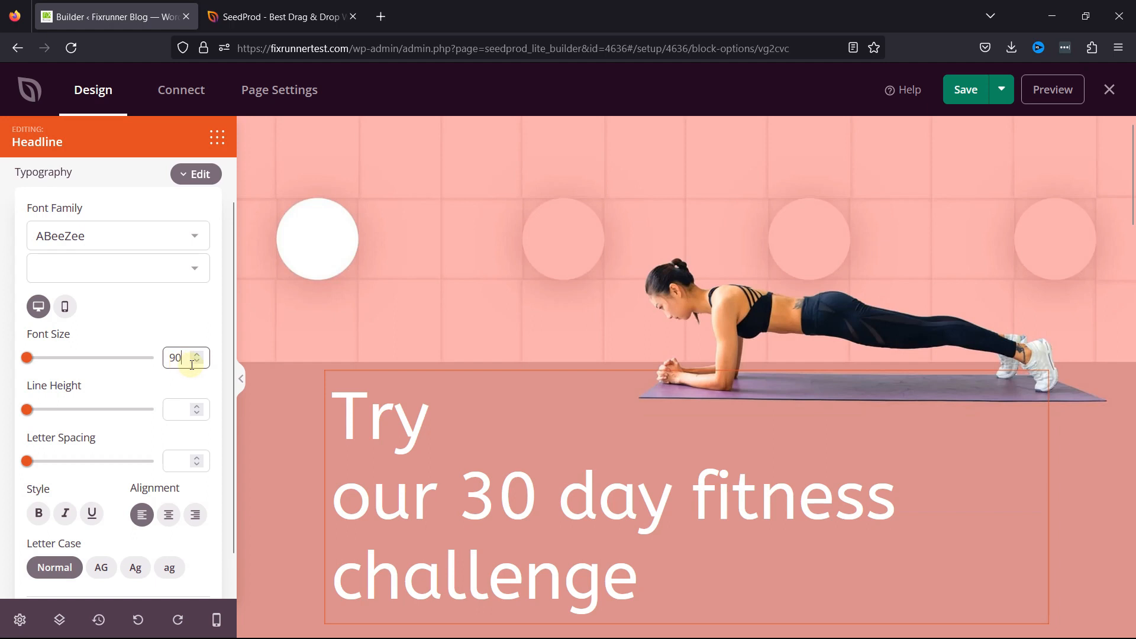
Step: Change the hero headline's font family to Helvetica Neue and reduce its font size to 80, then 70
{"action": "left_click", "coordinate": [160, 236]}
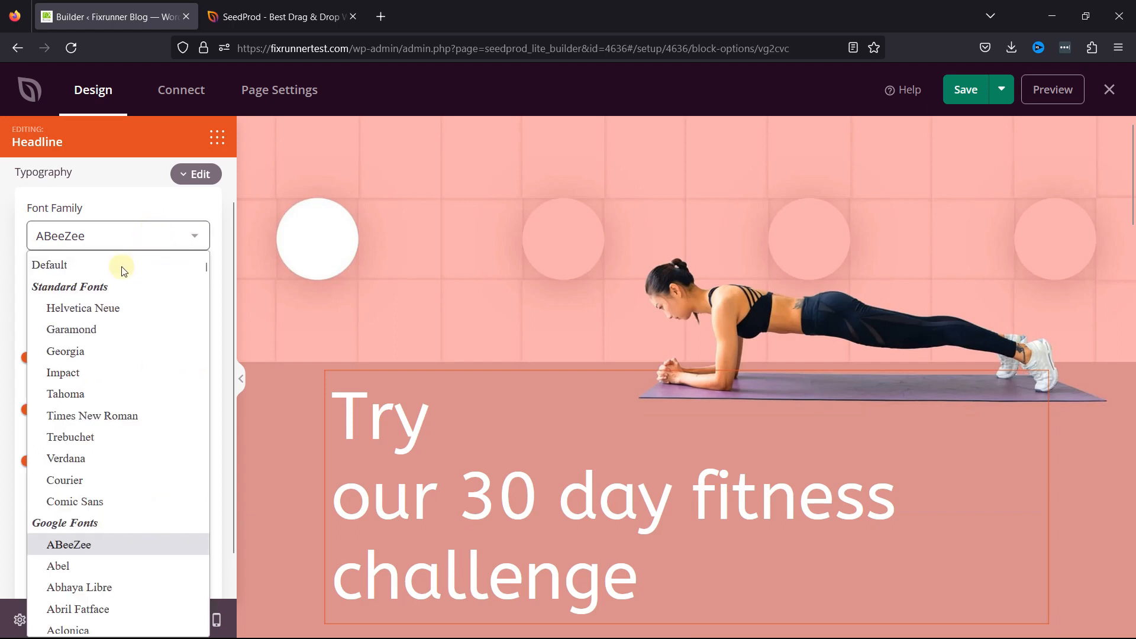
{"action": "left_click", "coordinate": [103, 309]}
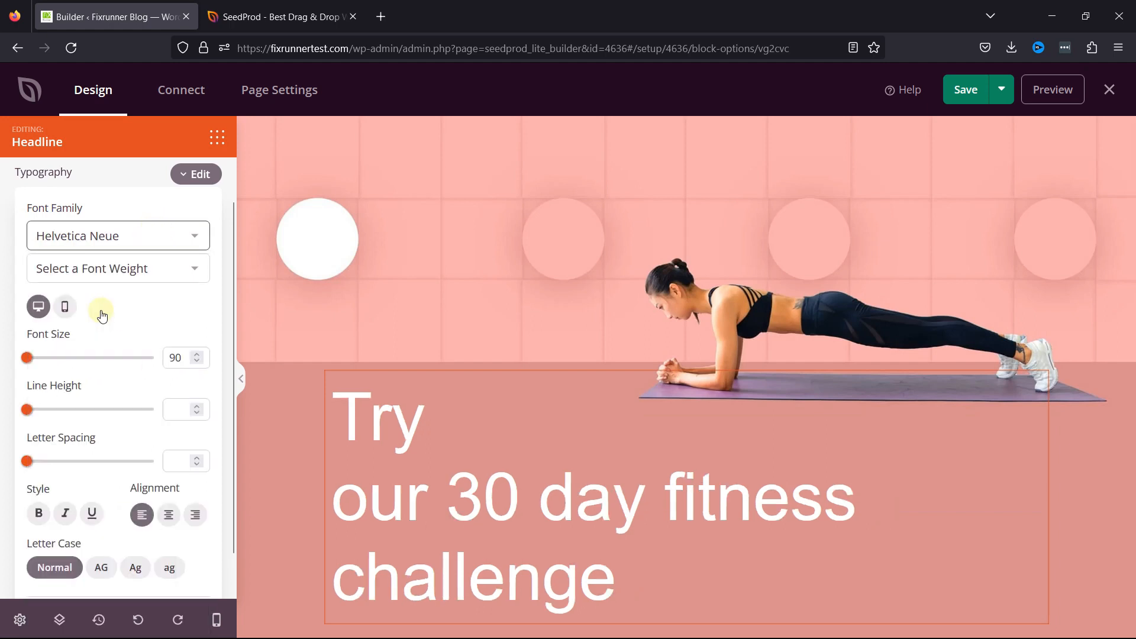
{"action": "left_click", "coordinate": [177, 358]}
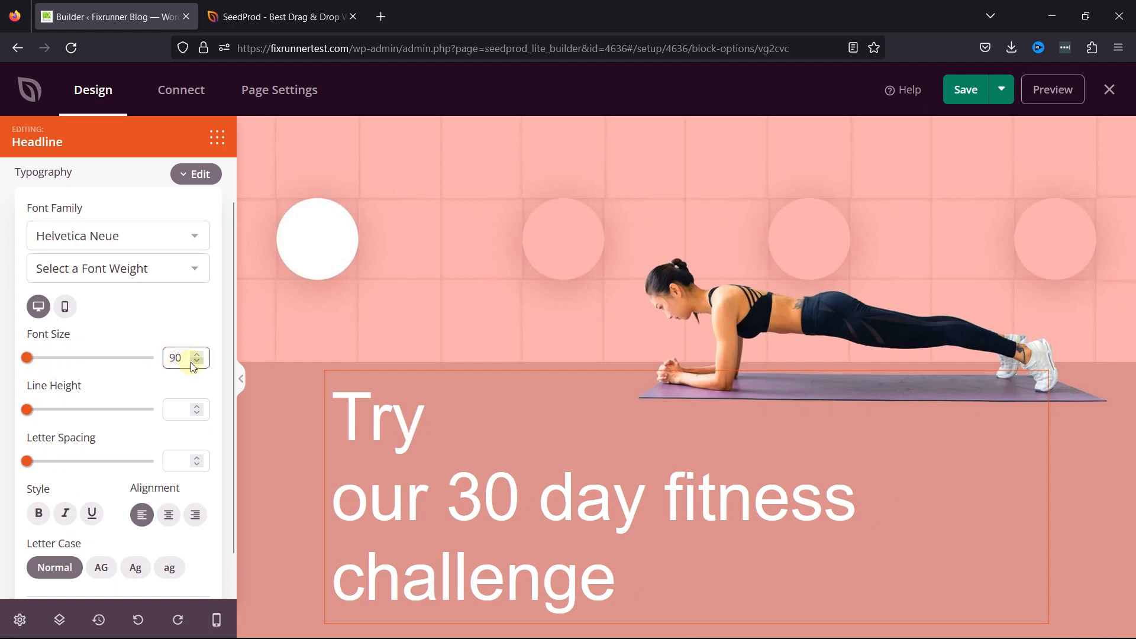
{"action": "key", "text": "BackSpace"}
{"action": "key", "text": "BackSpace"}
{"action": "type", "text": "80"}
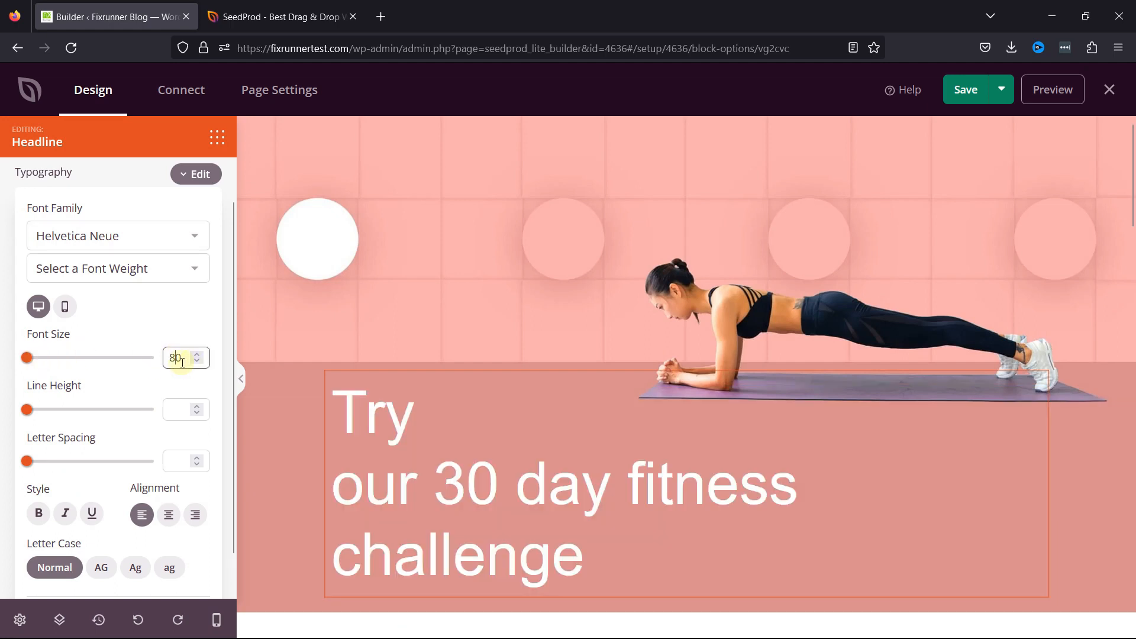
{"action": "key", "text": "BackSpace"}
{"action": "type", "text": "7"}
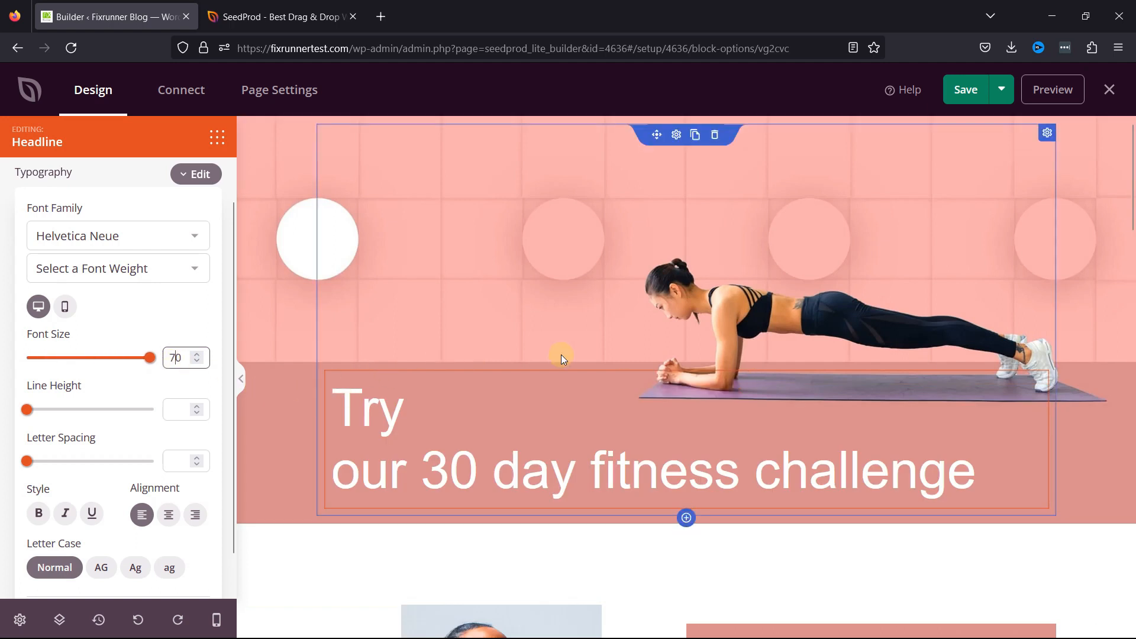
Step: Switch the hero headline's letter case to all capitals (AG) and set its font size to 50
{"action": "scroll", "coordinate": [119, 438], "scroll_direction": "down", "scroll_amount": 1}
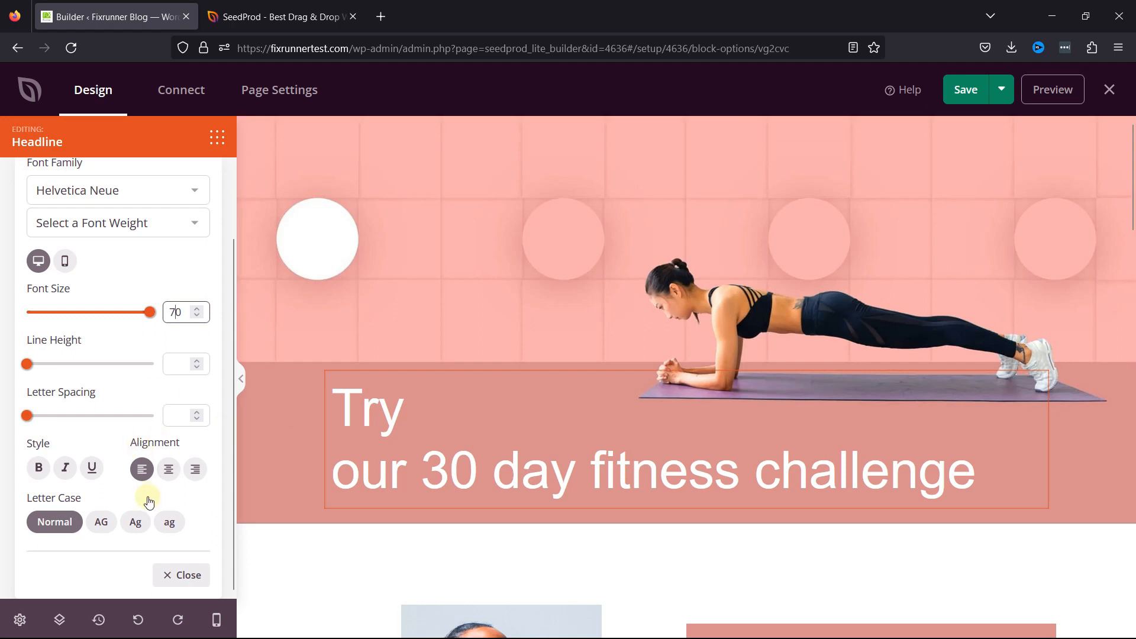
{"action": "left_click", "coordinate": [101, 524]}
{"action": "double_click", "coordinate": [177, 312]}
{"action": "type", "text": "50"}
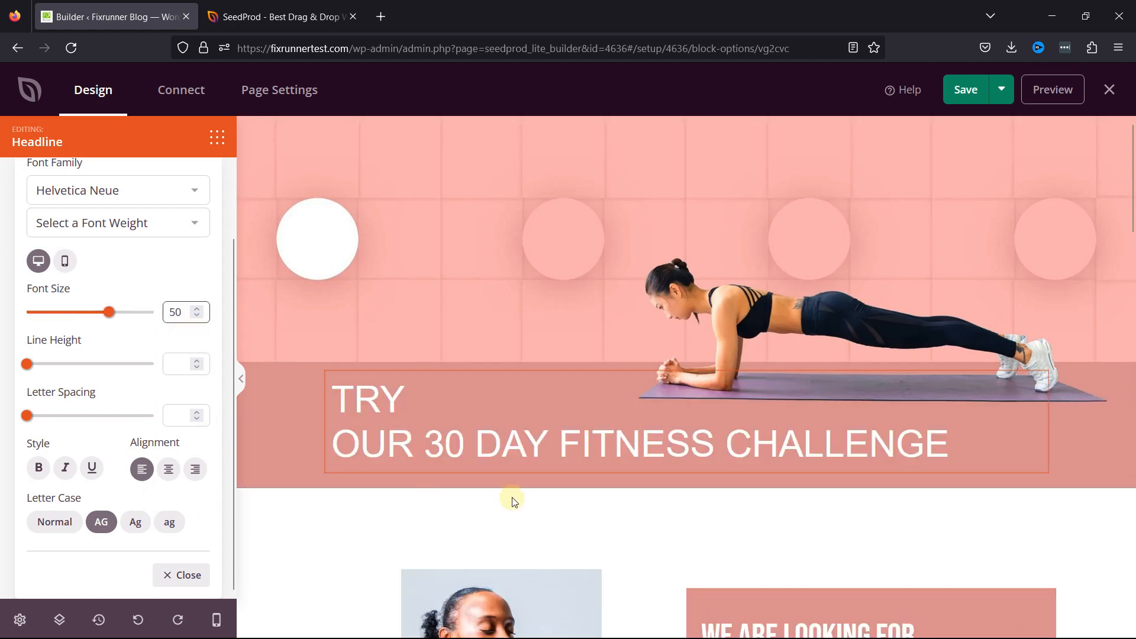
{"action": "scroll", "coordinate": [737, 372], "scroll_direction": "down", "scroll_amount": 5}
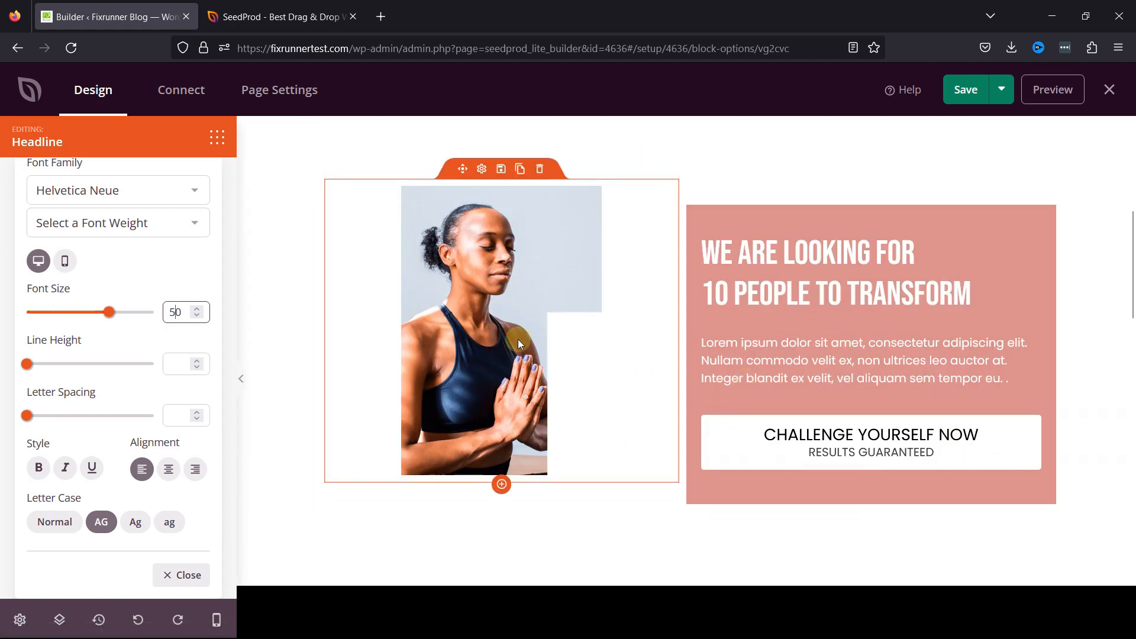
{"action": "scroll", "coordinate": [517, 339], "scroll_direction": "up", "scroll_amount": 4}
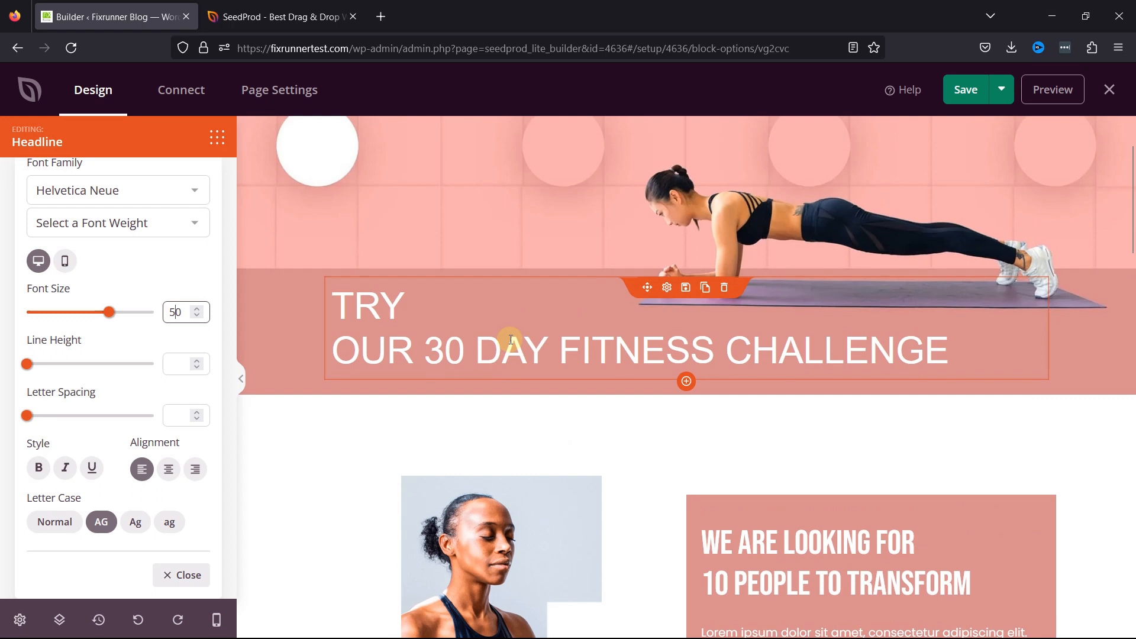
{"action": "scroll", "coordinate": [521, 337], "scroll_direction": "up", "scroll_amount": 2}
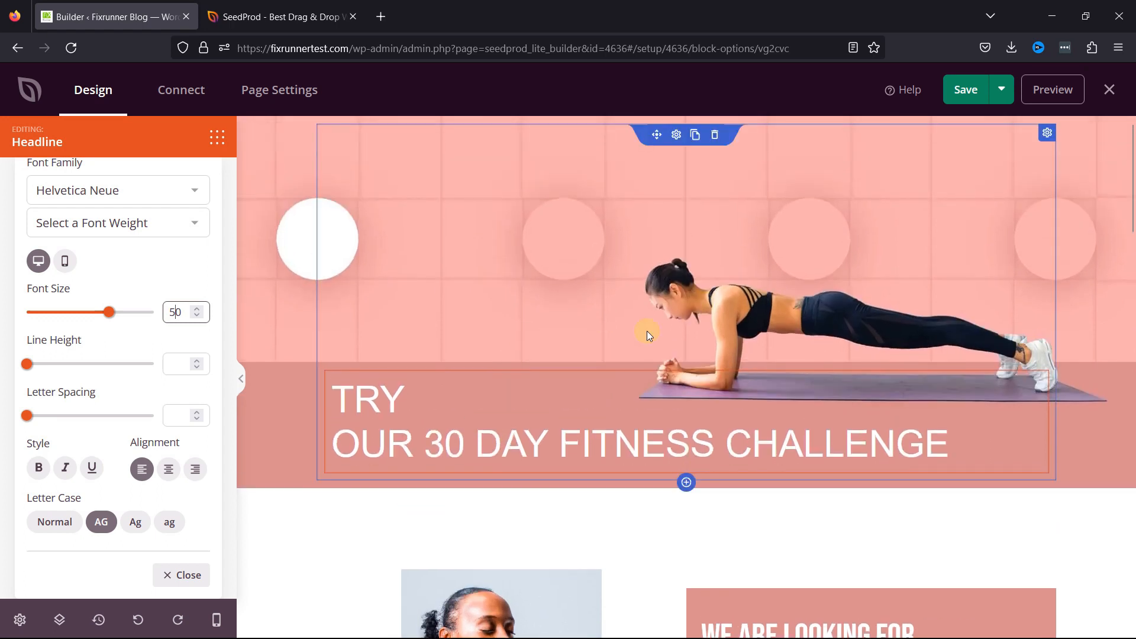
Step: View the settings of the hero row and of the "We are looking for 10 people to transform" headline
{"action": "left_click", "coordinate": [272, 272]}
{"action": "left_click", "coordinate": [798, 360]}
{"action": "scroll", "coordinate": [796, 385], "scroll_direction": "down", "scroll_amount": 3}
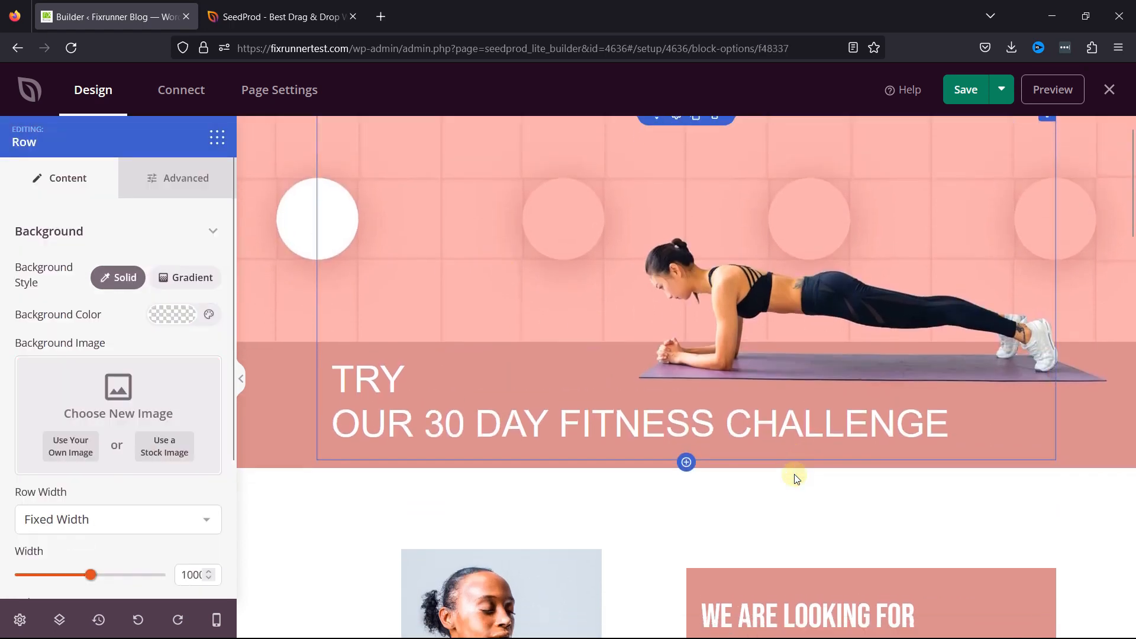
{"action": "left_click", "coordinate": [406, 443]}
{"action": "left_click", "coordinate": [895, 450]}
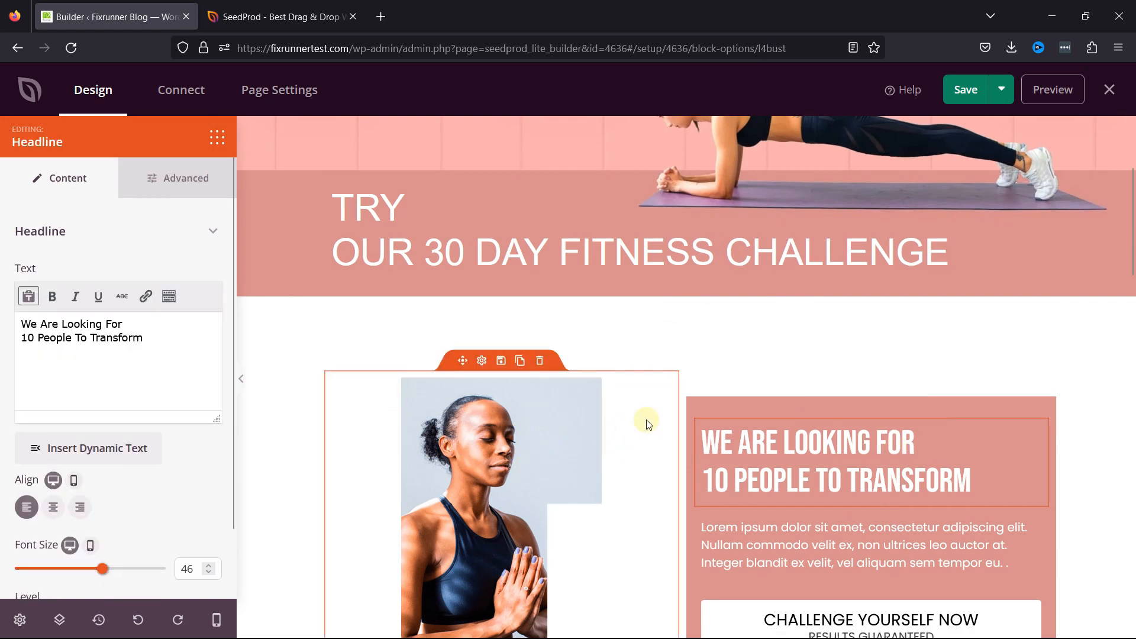
{"action": "scroll", "coordinate": [652, 416], "scroll_direction": "up", "scroll_amount": 3}
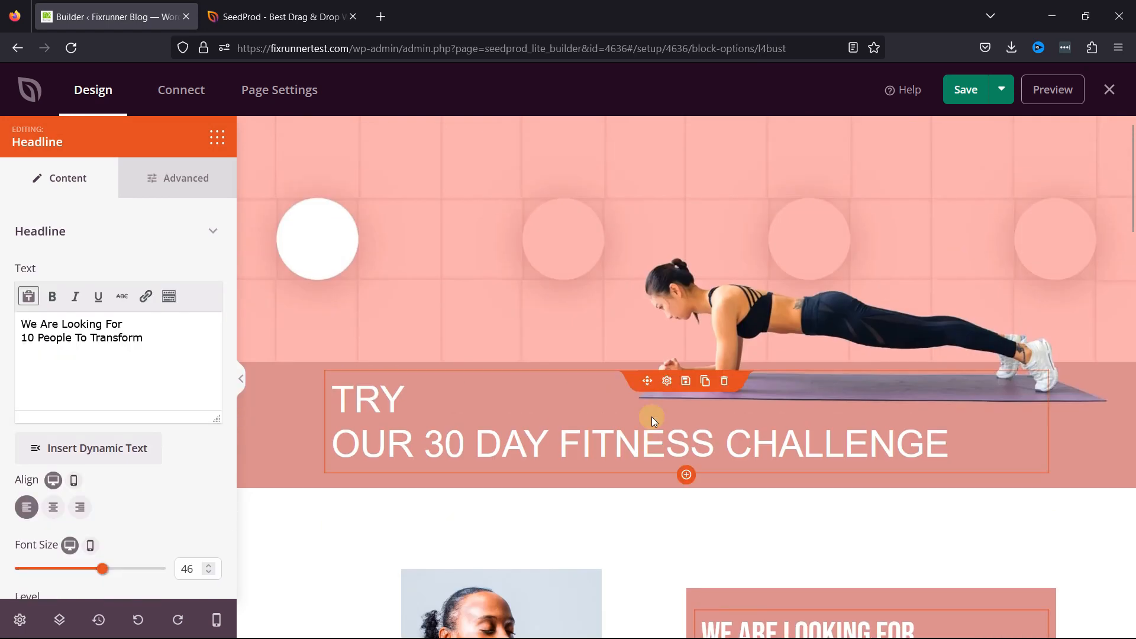
Step: Try to select the picture of the planking woman in the hero row for editing
{"action": "left_click", "coordinate": [796, 292]}
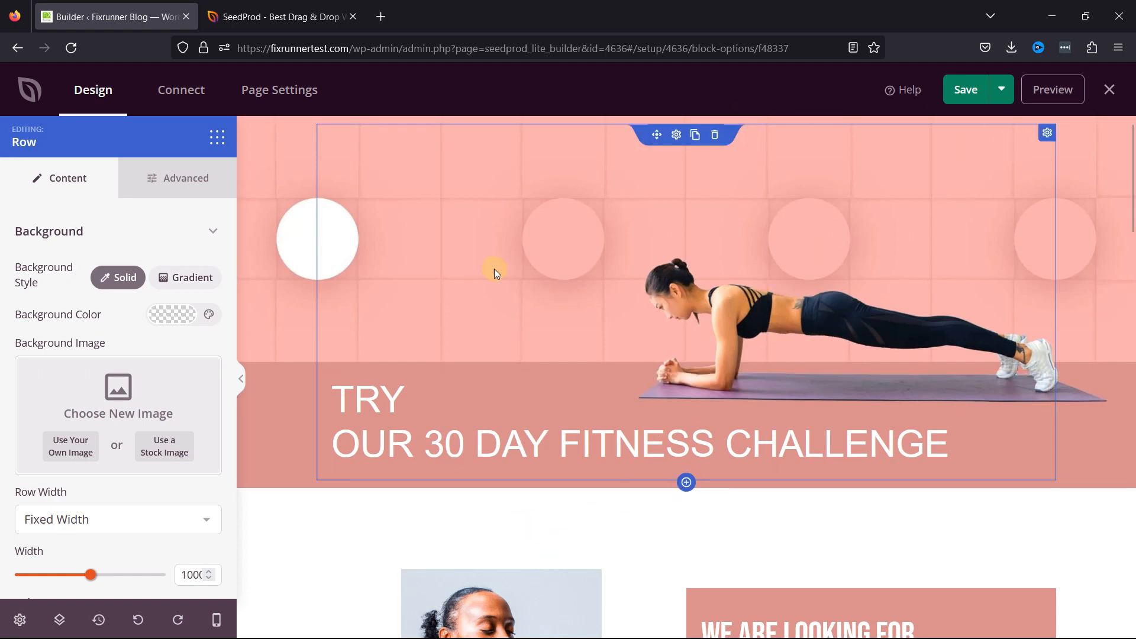
{"action": "double_click", "coordinate": [727, 292]}
{"action": "left_click", "coordinate": [719, 313]}
{"action": "right_click", "coordinate": [740, 307]}
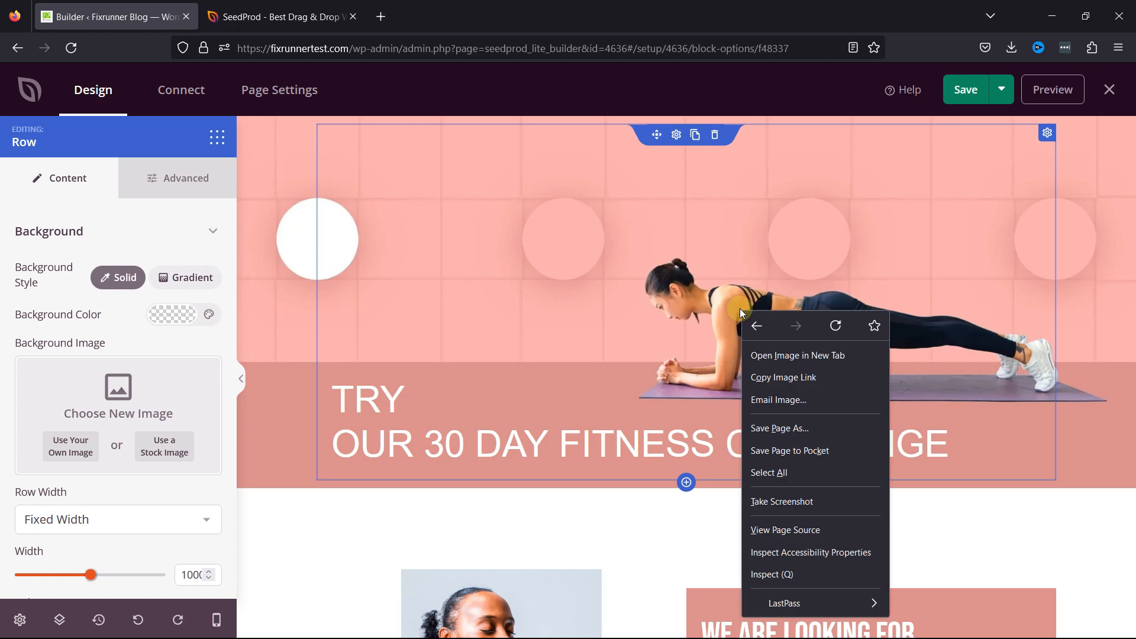
{"action": "key", "text": "Escape"}
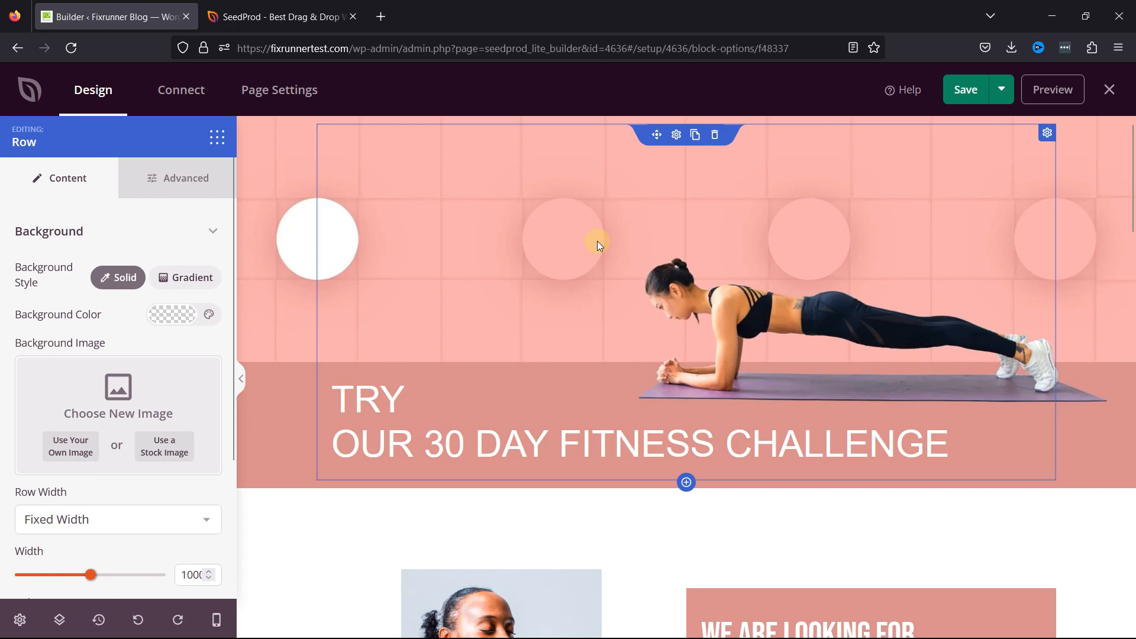
Step: Delete the hero row containing the headline and undo the deletion
{"action": "left_click", "coordinate": [715, 136]}
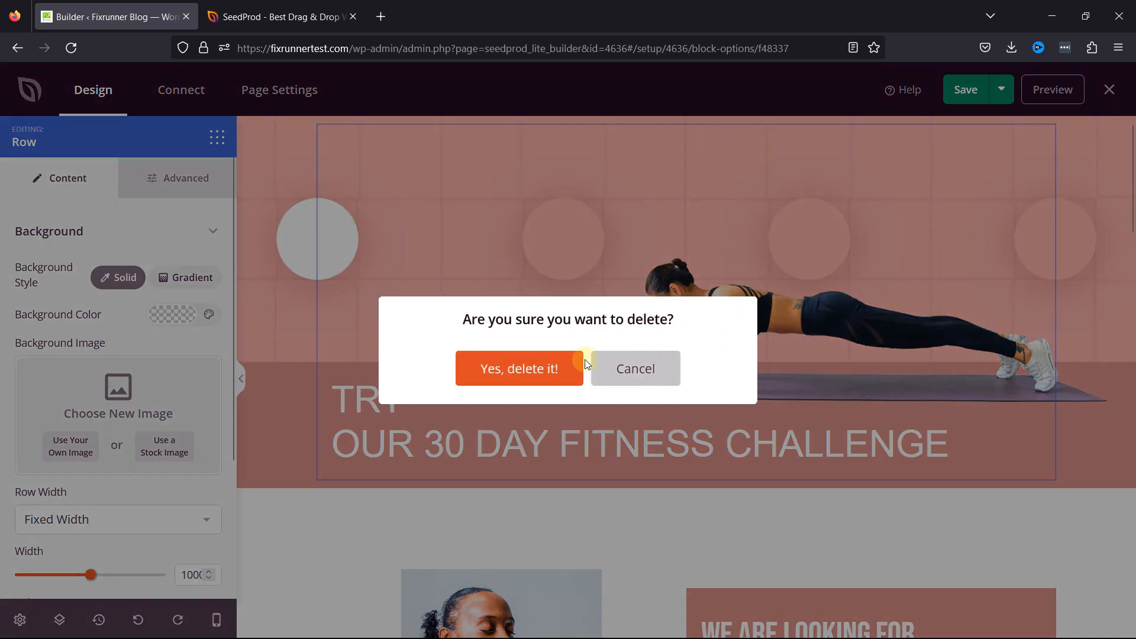
{"action": "left_click", "coordinate": [518, 368]}
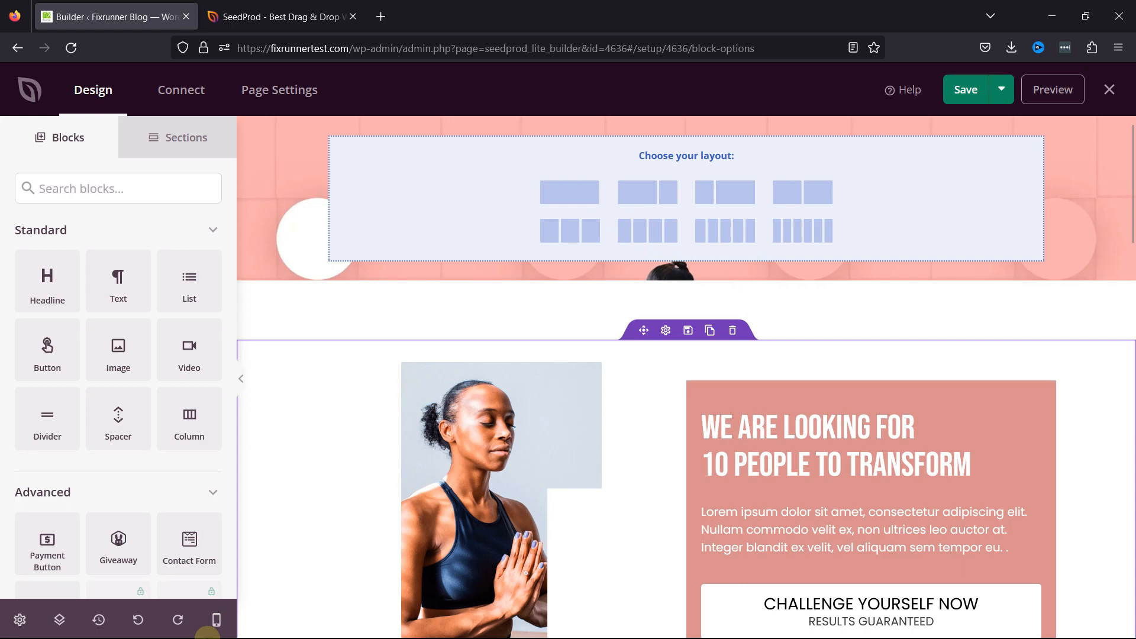
{"action": "left_click", "coordinate": [140, 618]}
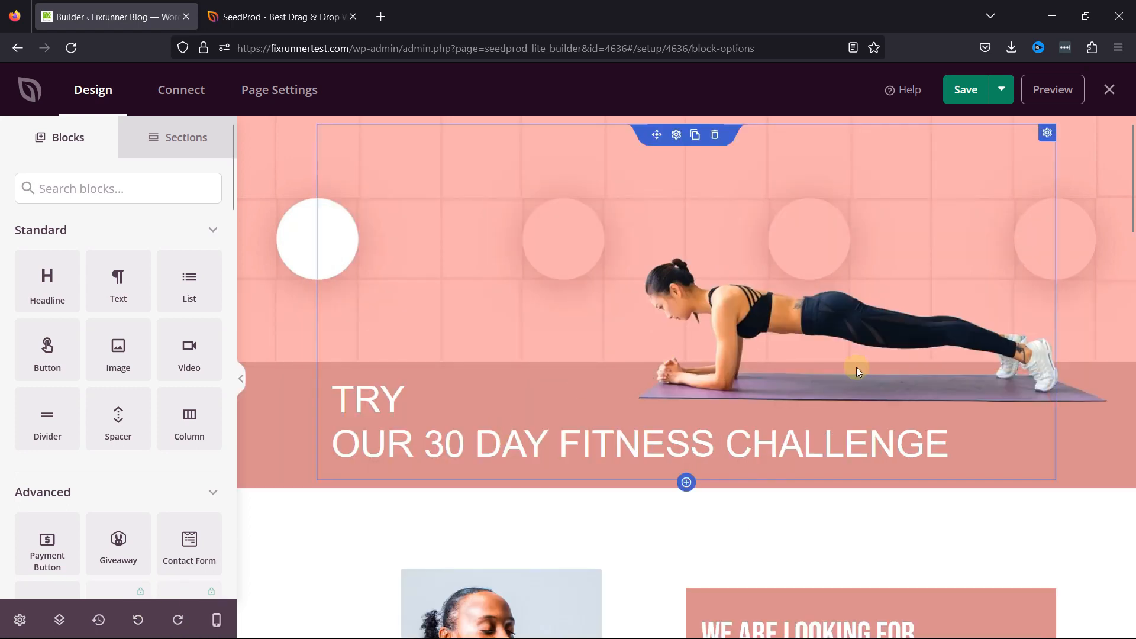
Step: Open the hero section's background settings and look at the options for its background image
{"action": "left_click", "coordinate": [825, 322]}
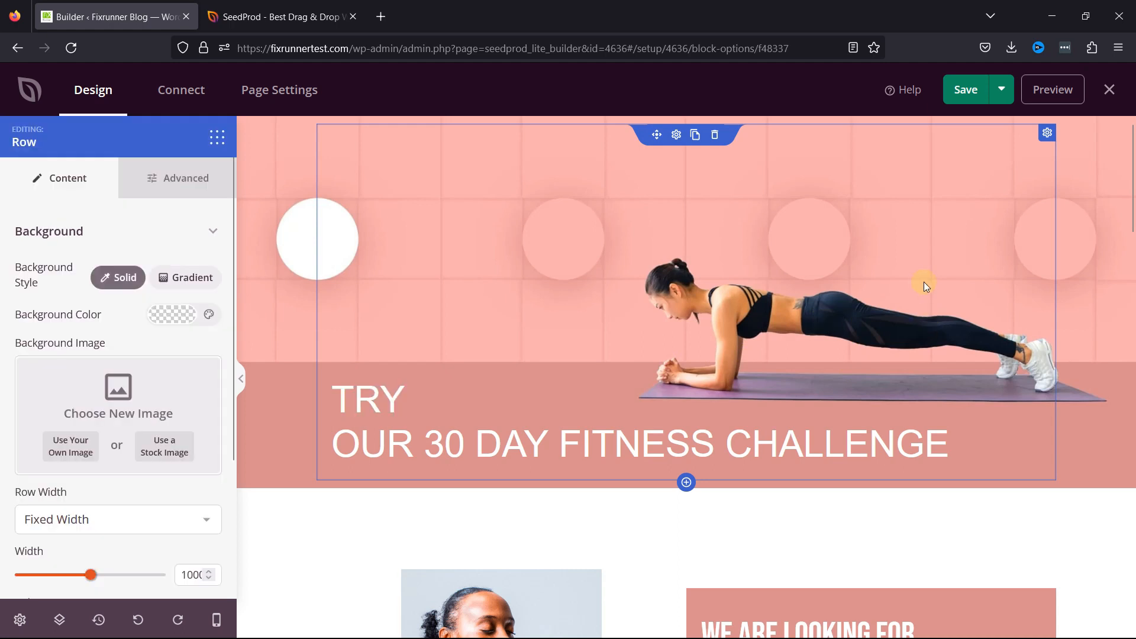
{"action": "left_click", "coordinate": [1082, 328]}
{"action": "mouse_move", "coordinate": [98, 390]}
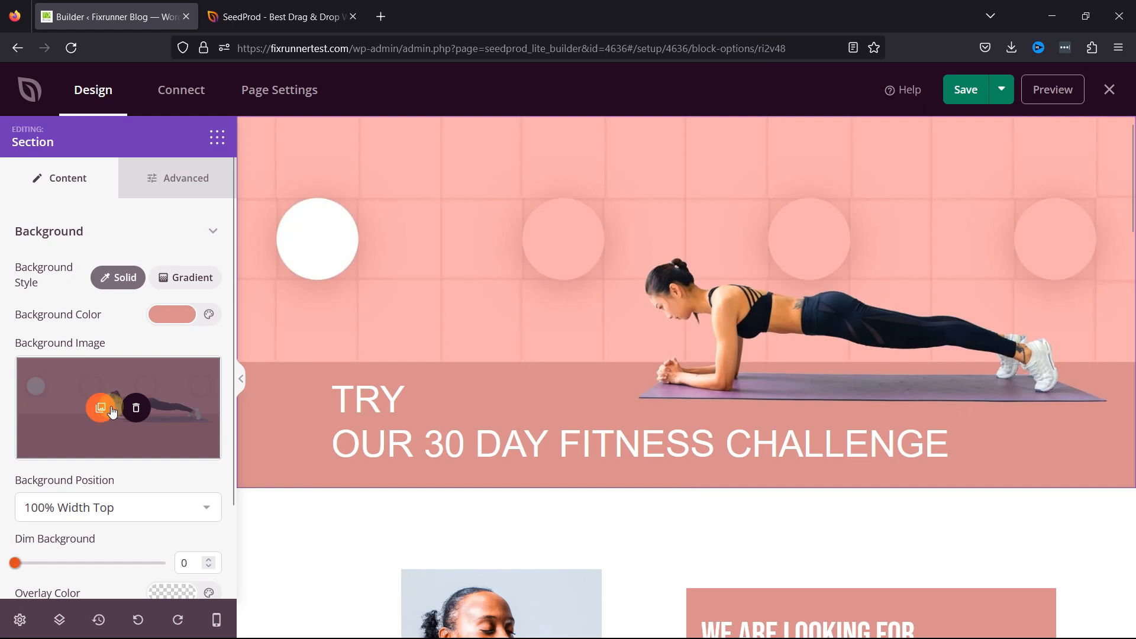
Step: Delete the image of the meditating woman beside the "We are looking for 10 people to transform" box
{"action": "scroll", "coordinate": [595, 391], "scroll_direction": "down", "scroll_amount": 5}
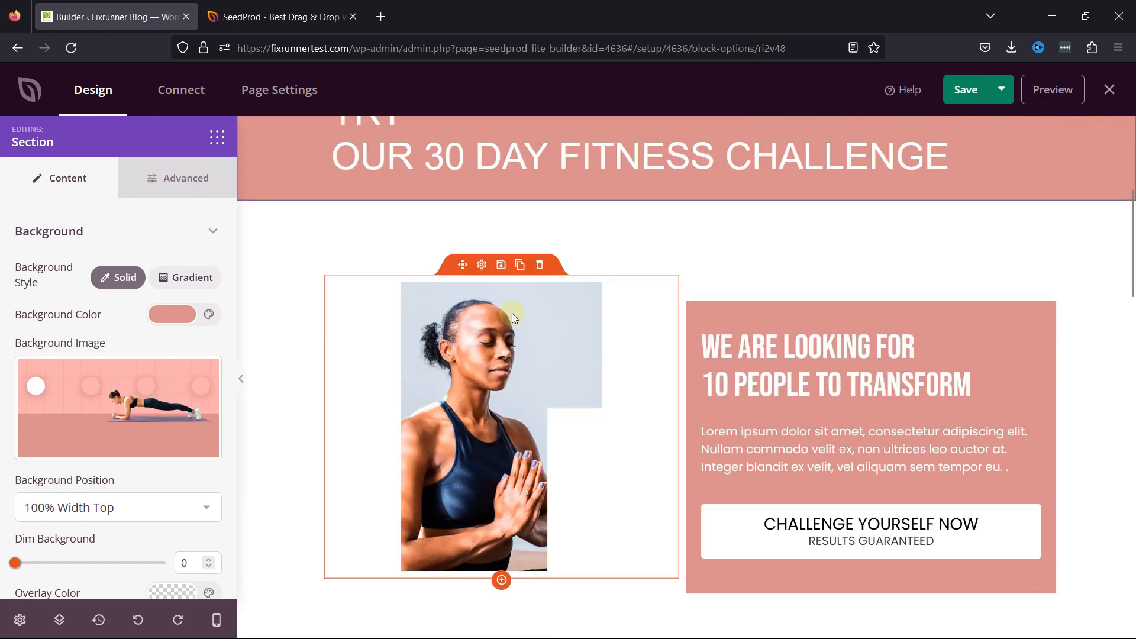
{"action": "left_click", "coordinate": [545, 267]}
{"action": "left_click", "coordinate": [509, 369]}
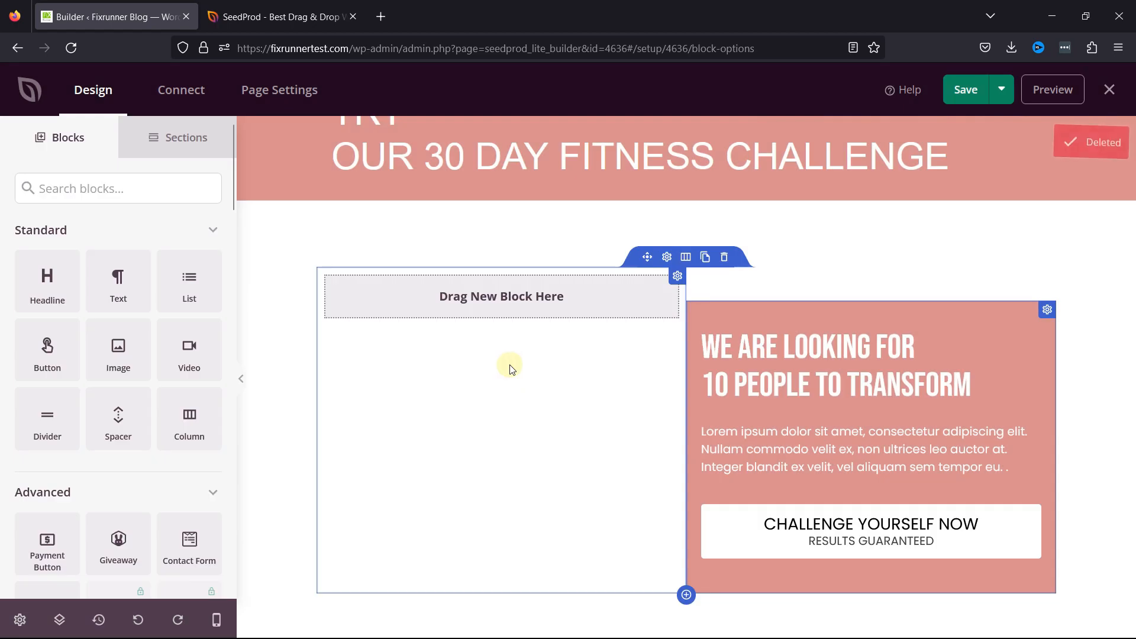
Step: Find the Video block and place it in the empty column beside the "We are looking for 10 people to transform" box
{"action": "left_click", "coordinate": [154, 191]}
{"action": "type", "text": "Video"}
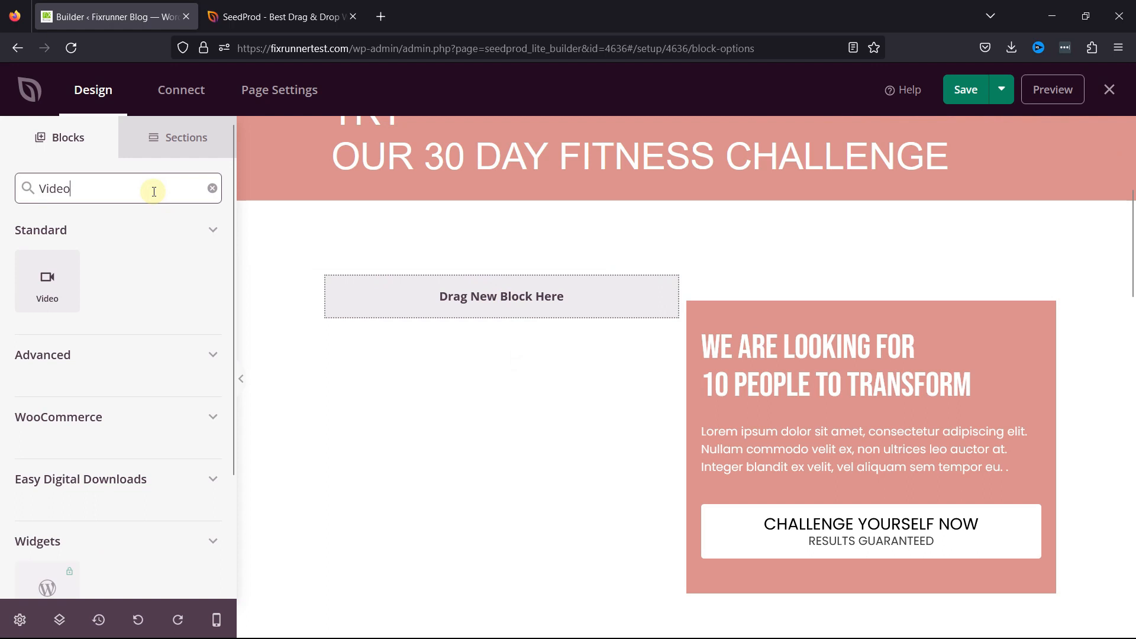
{"action": "left_click_drag", "start_coordinate": [41, 293], "coordinate": [502, 304]}
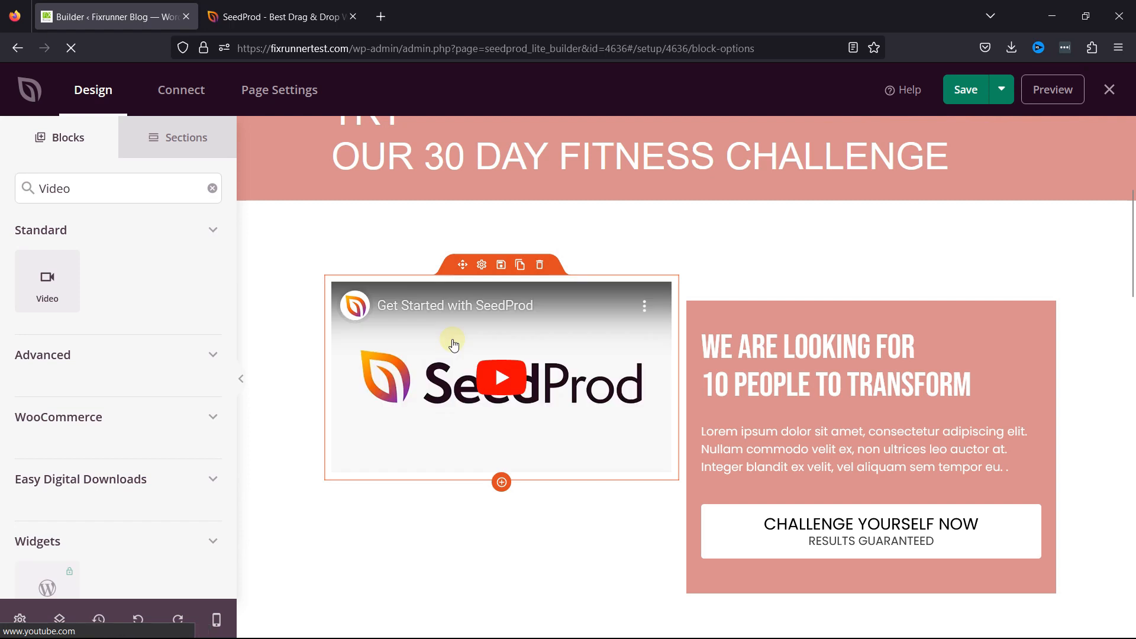
Step: Open the new Video block's settings and search YouTube in a new tab for "fitness challenge"
{"action": "left_click", "coordinate": [487, 282]}
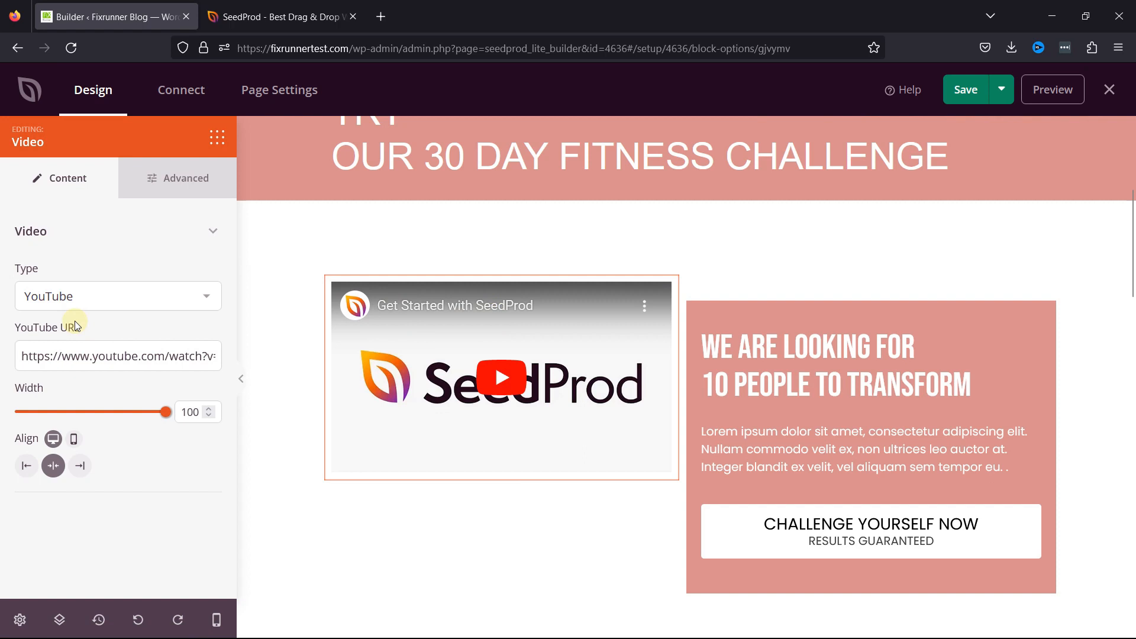
{"action": "left_click", "coordinate": [384, 20]}
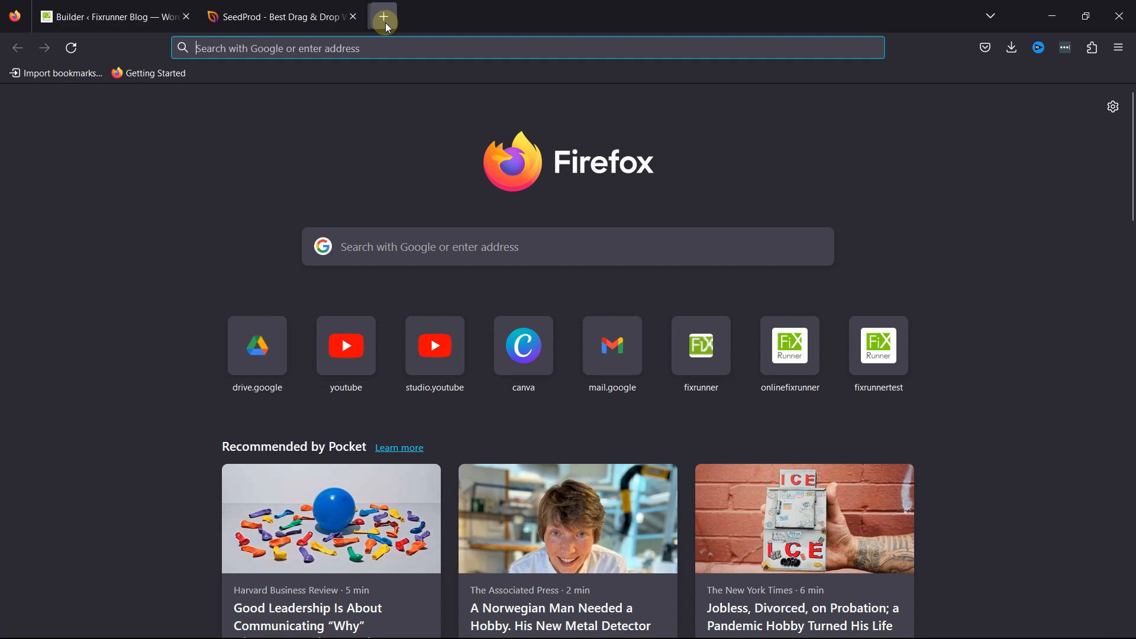
{"action": "left_click", "coordinate": [359, 293]}
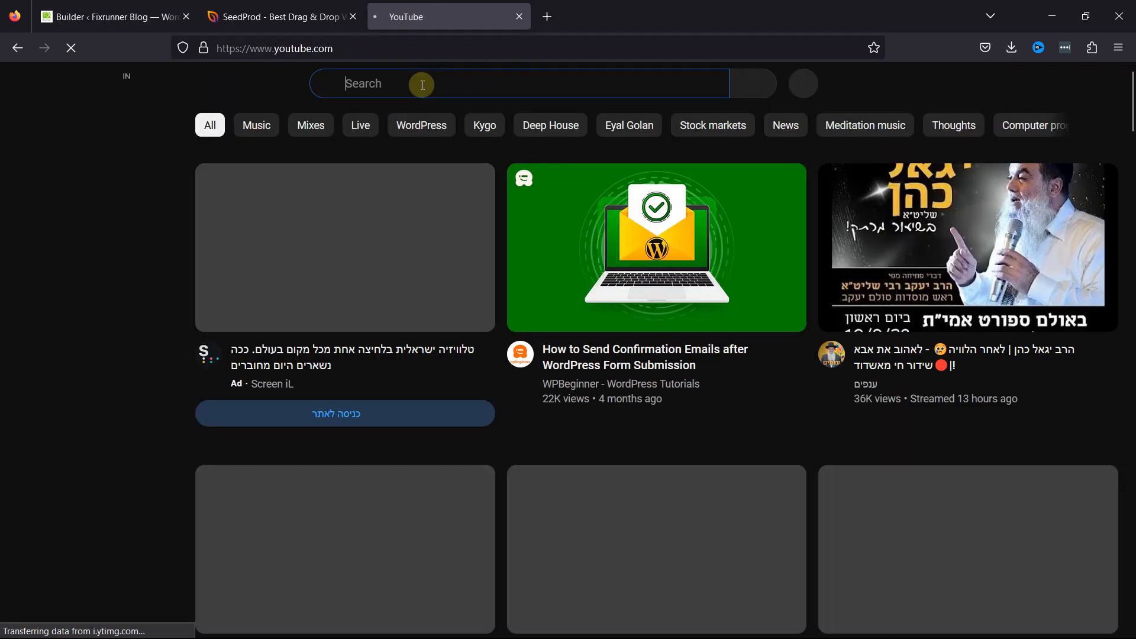
{"action": "type", "text": "fitness challe"}
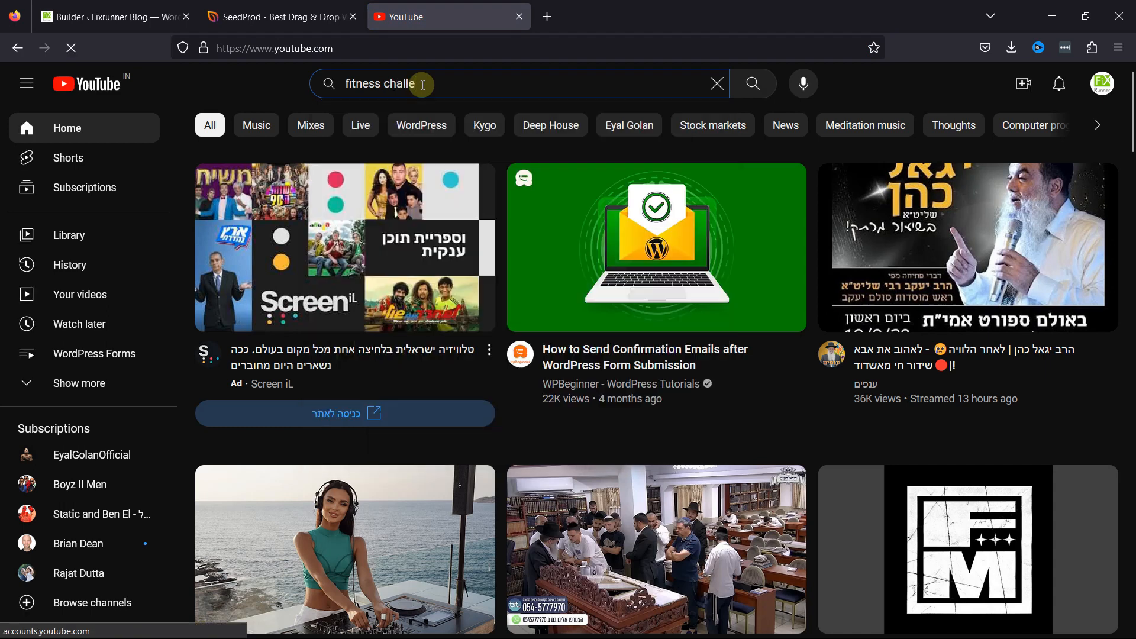
{"action": "type", "text": "nge"}
{"action": "key", "text": "Return"}
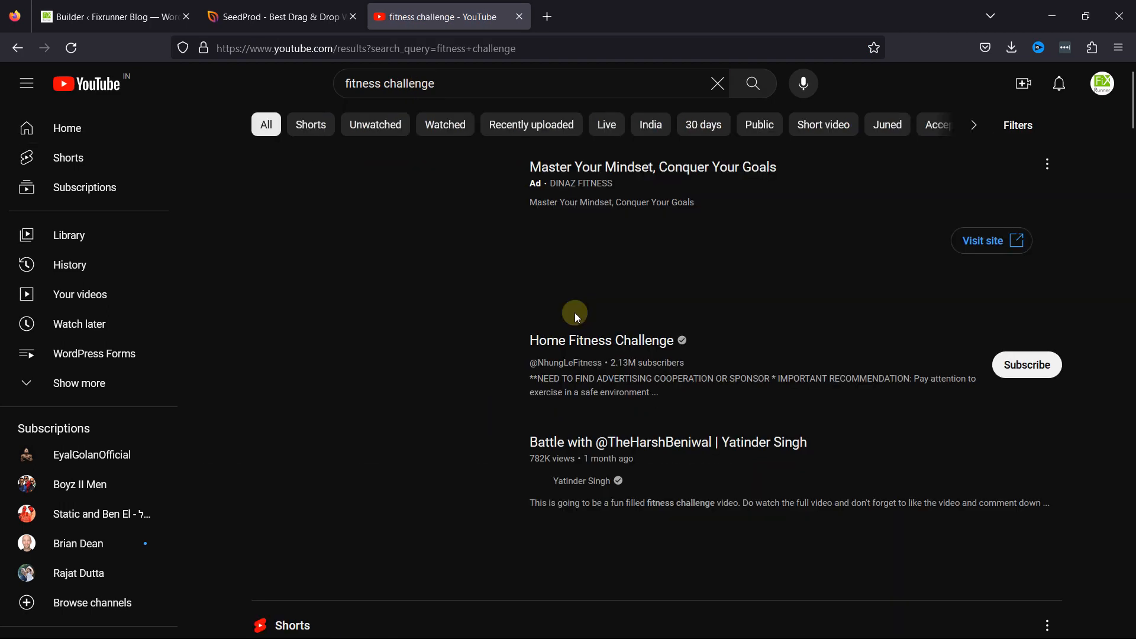
Step: Open the video "Olympic Runner vs Calisthenics Expert - FITNESS CHALLENGE" in its own tab, copy its URL and close that tab
{"action": "scroll", "coordinate": [539, 370], "scroll_direction": "down", "scroll_amount": 5}
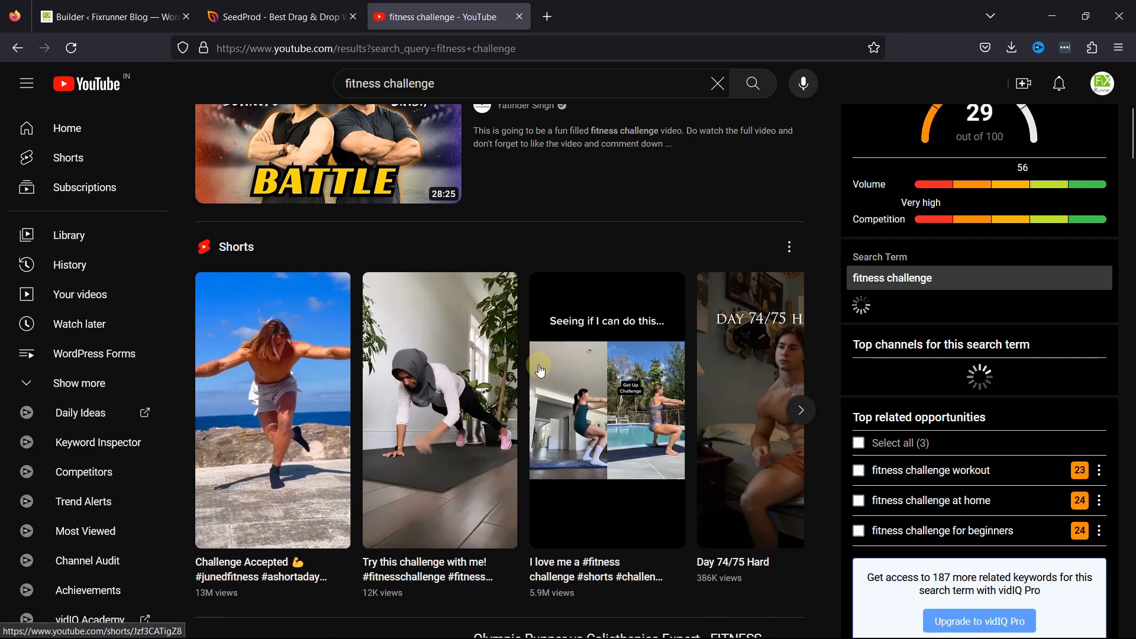
{"action": "scroll", "coordinate": [312, 373], "scroll_direction": "down", "scroll_amount": 5}
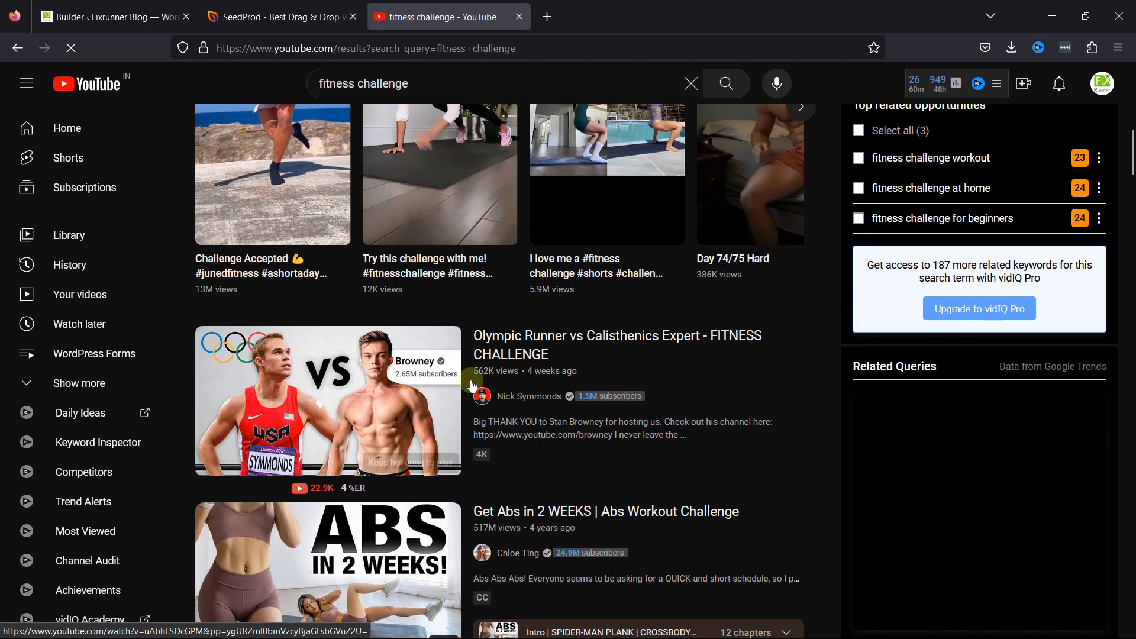
{"action": "scroll", "coordinate": [631, 491], "scroll_direction": "down", "scroll_amount": 3}
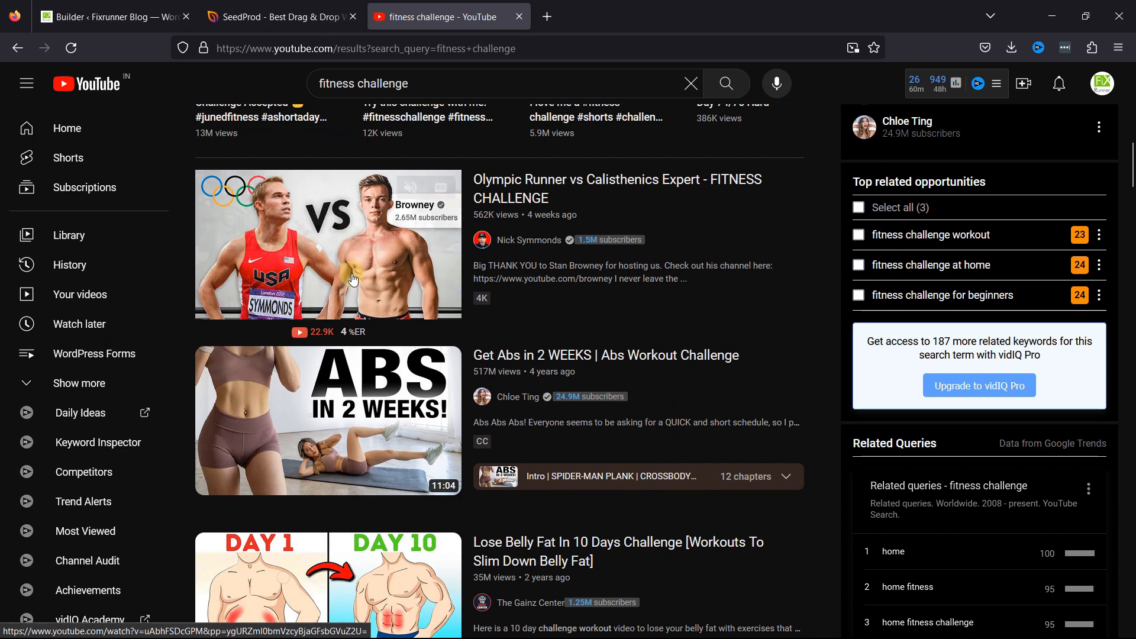
{"action": "scroll", "coordinate": [361, 284], "scroll_direction": "up", "scroll_amount": 3}
{"action": "right_click", "coordinate": [522, 349]}
{"action": "left_click", "coordinate": [543, 364]}
{"action": "left_click", "coordinate": [592, 6]}
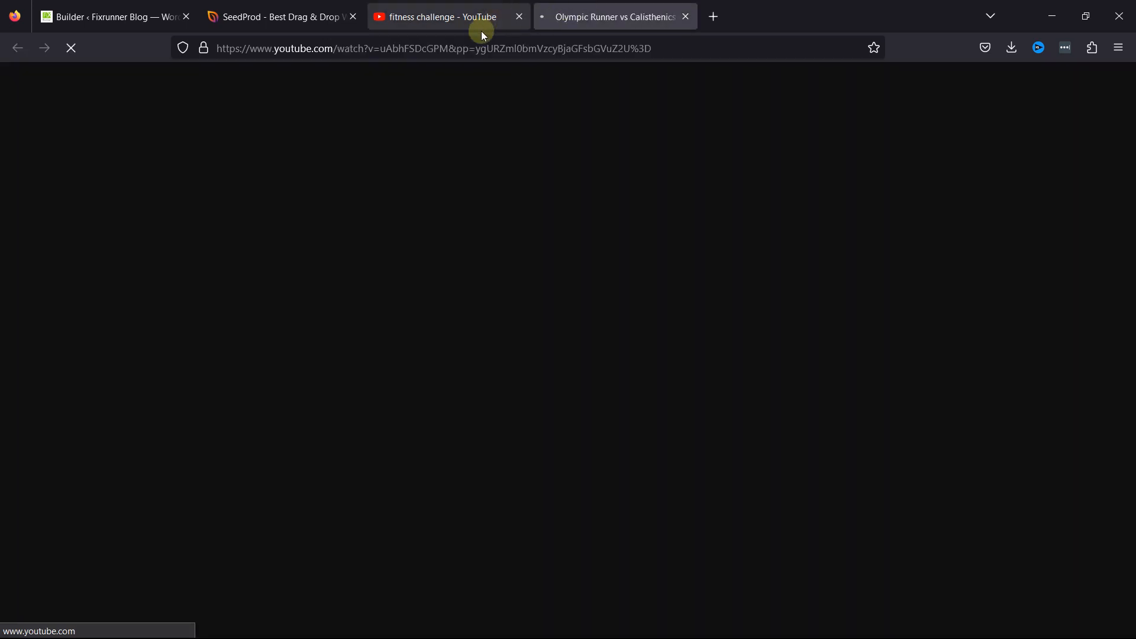
{"action": "left_click", "coordinate": [478, 50]}
{"action": "key", "text": "super"}
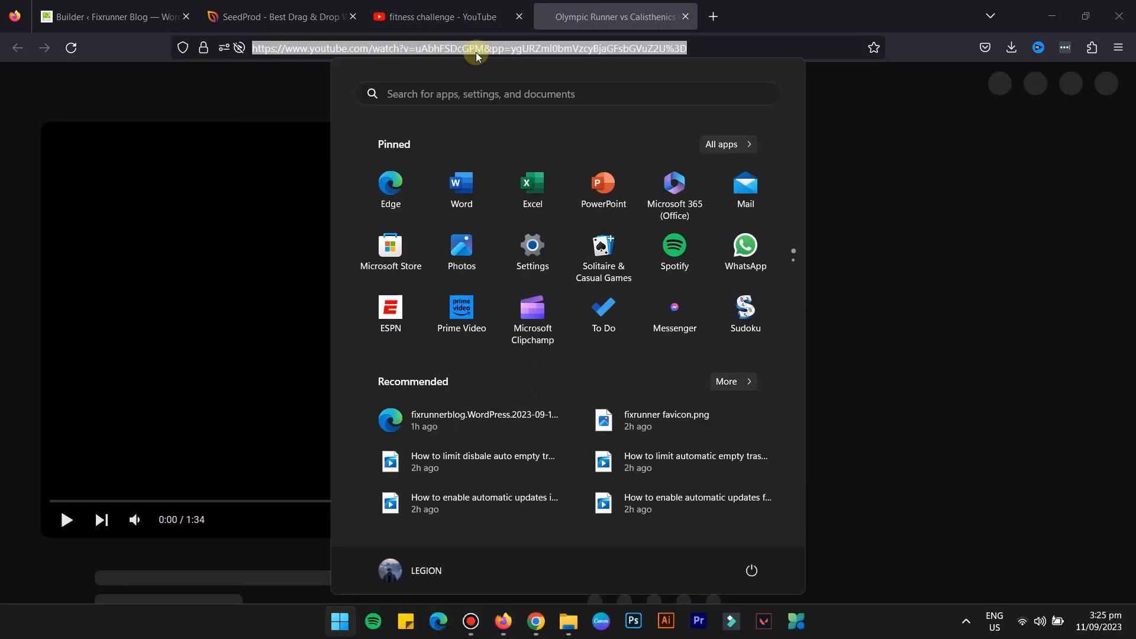
{"action": "left_click", "coordinate": [782, 48]}
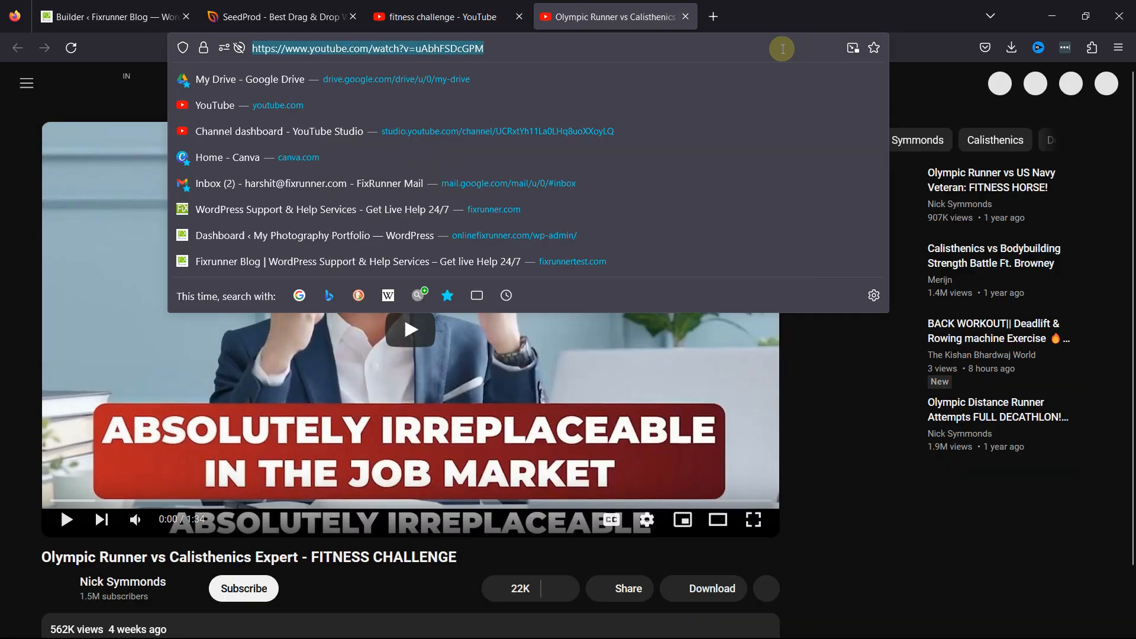
{"action": "key", "text": "ctrl+w"}
Step: Back in the SeedProd builder, replace the Video block's YouTube URL with the copied link and check the block in mobile view
{"action": "left_click", "coordinate": [44, 24]}
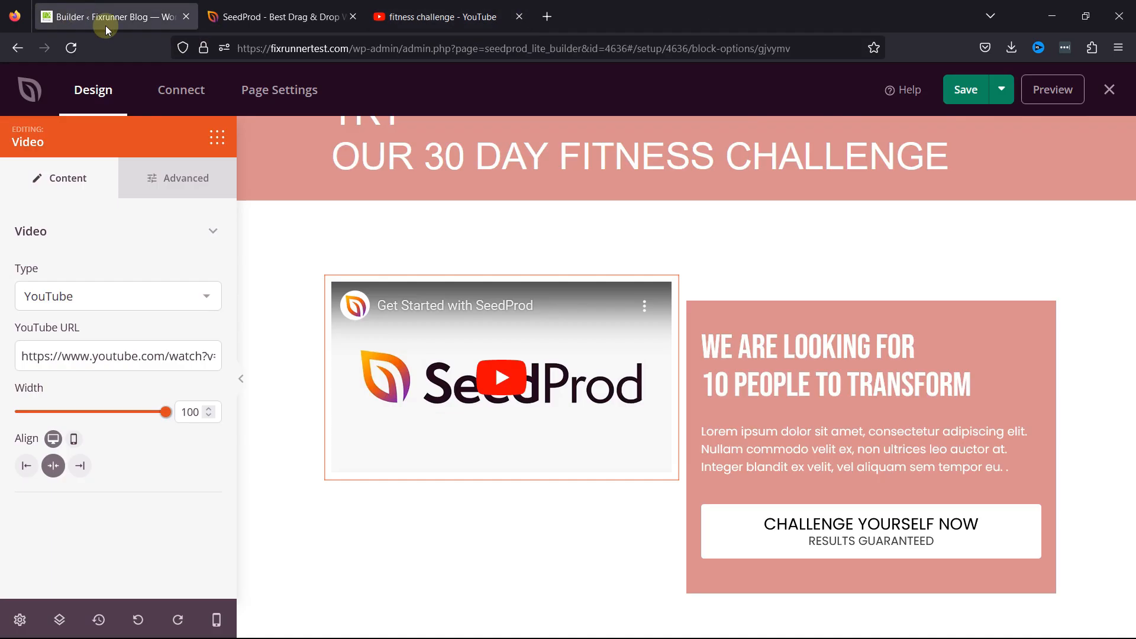
{"action": "left_click", "coordinate": [132, 344]}
{"action": "key", "text": "ctrl+a"}
{"action": "key", "text": "ctrl+v"}
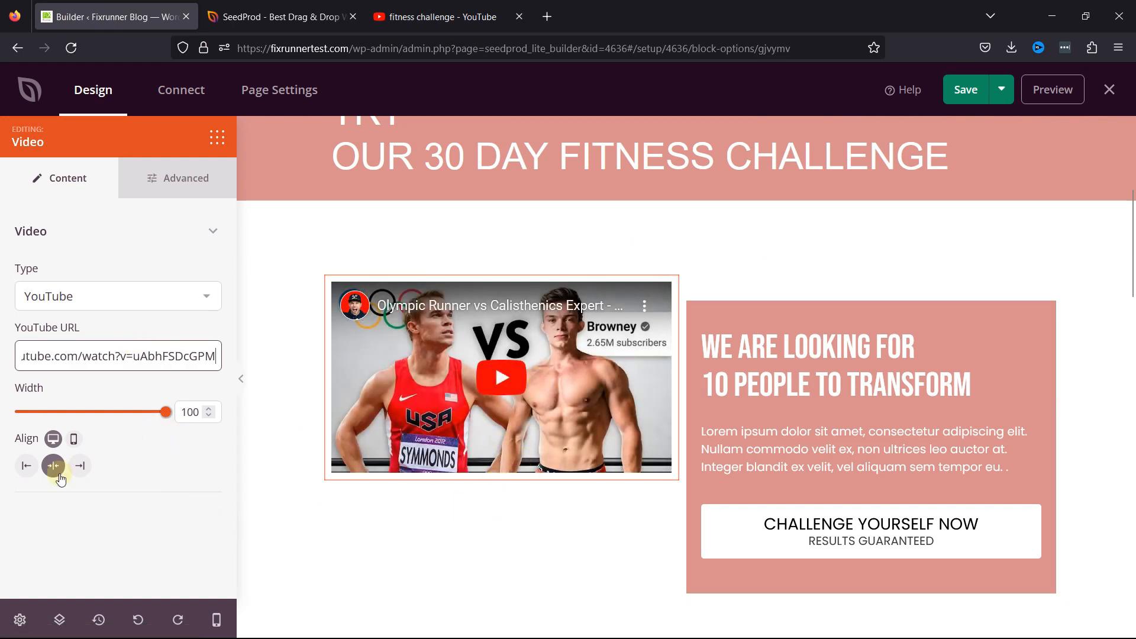
{"action": "left_click", "coordinate": [73, 441]}
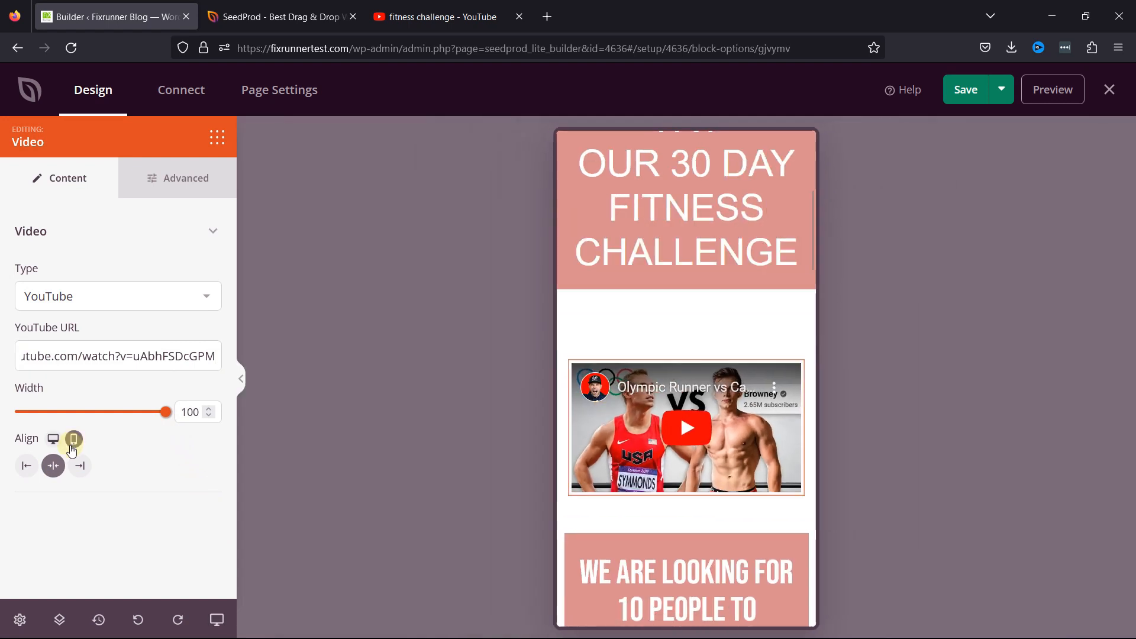
{"action": "left_click", "coordinate": [53, 441]}
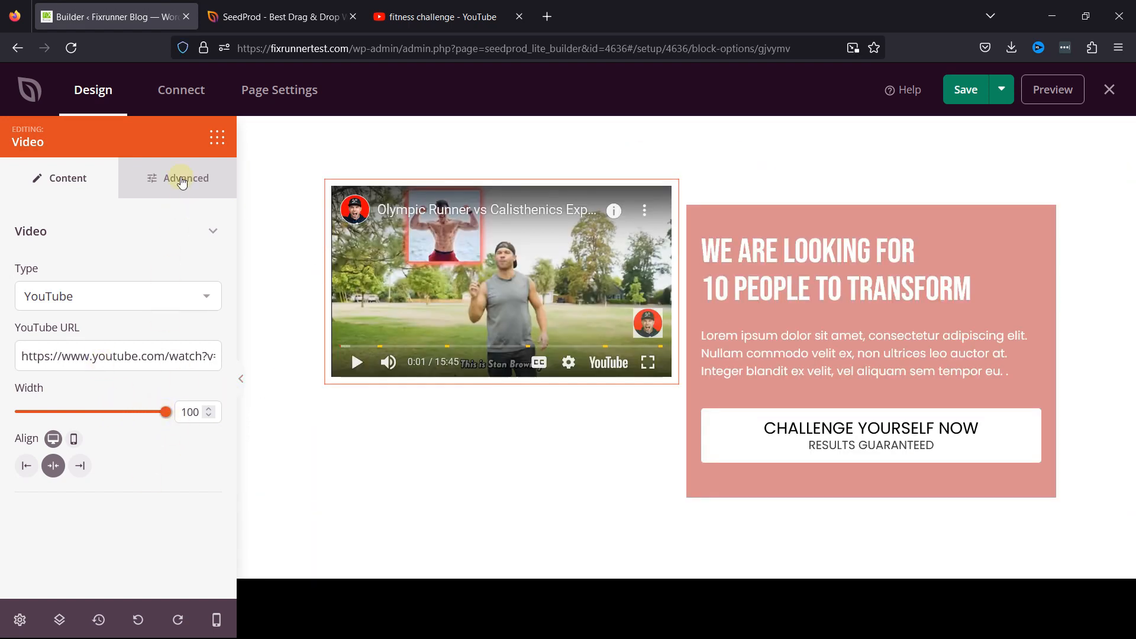
Step: Set the Video block's top margin to 30 in its advanced spacing settings
{"action": "left_click", "coordinate": [182, 181]}
{"action": "left_click", "coordinate": [89, 350]}
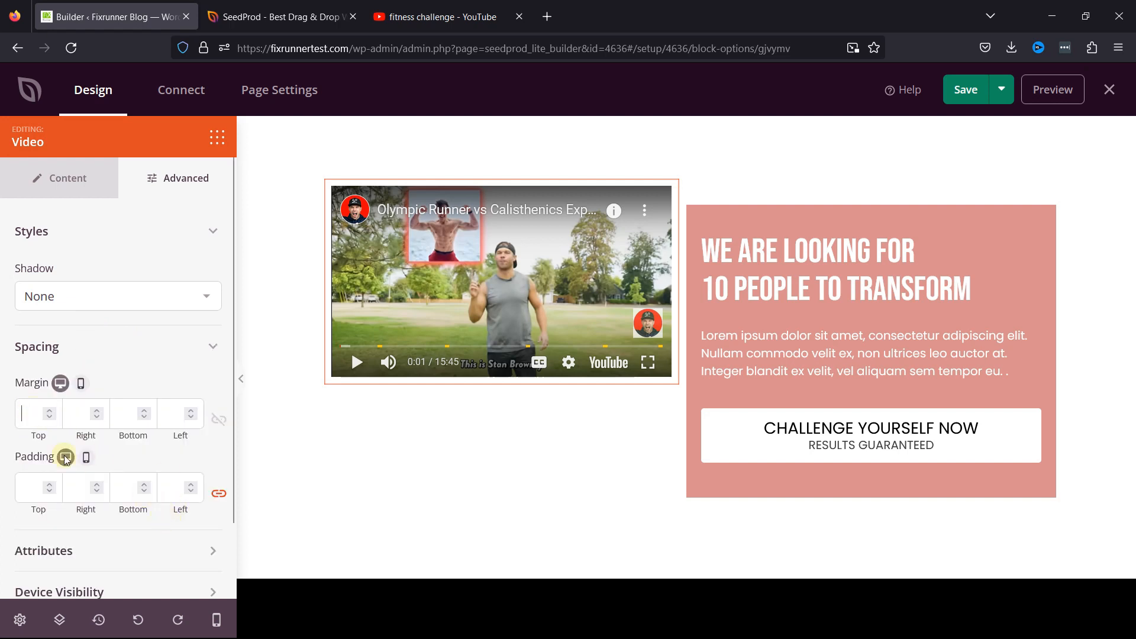
{"action": "type", "text": "50"}
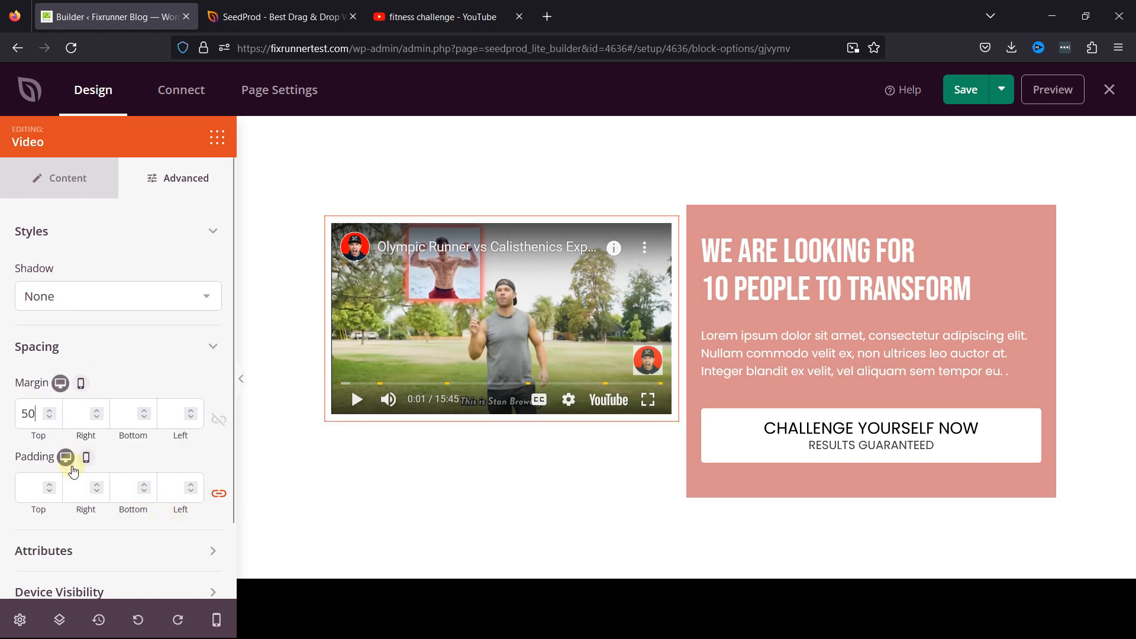
{"action": "key", "text": "BackSpace"}
{"action": "key", "text": "BackSpace"}
{"action": "type", "text": "30"}
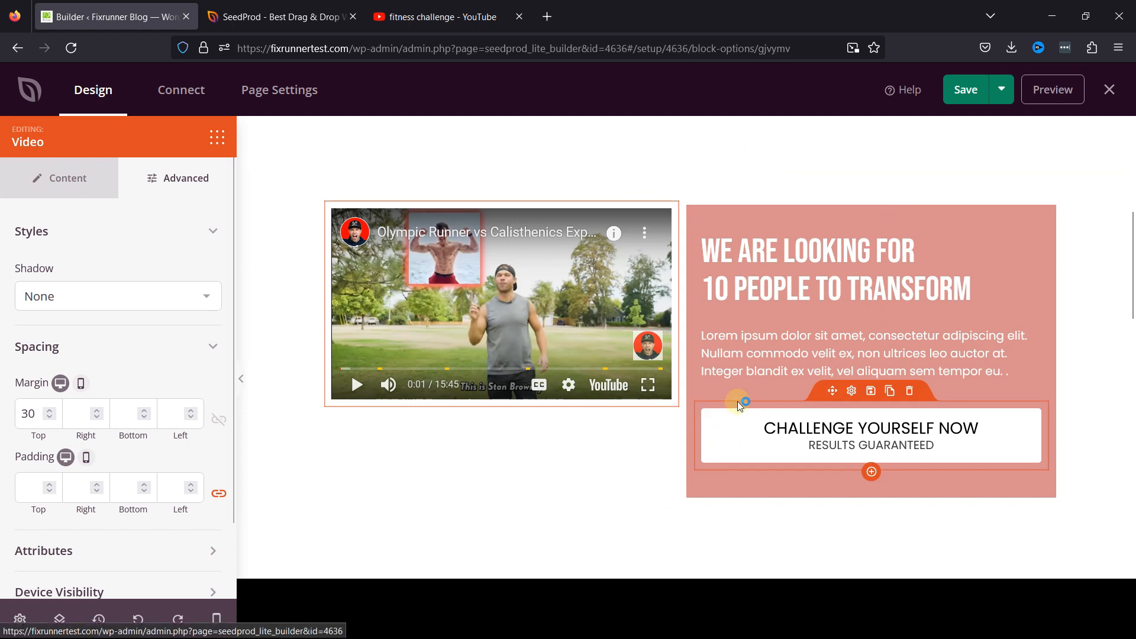
Step: Look over the landing page and open its revision history to view the saved versions
{"action": "scroll", "coordinate": [738, 402], "scroll_direction": "down", "scroll_amount": 20}
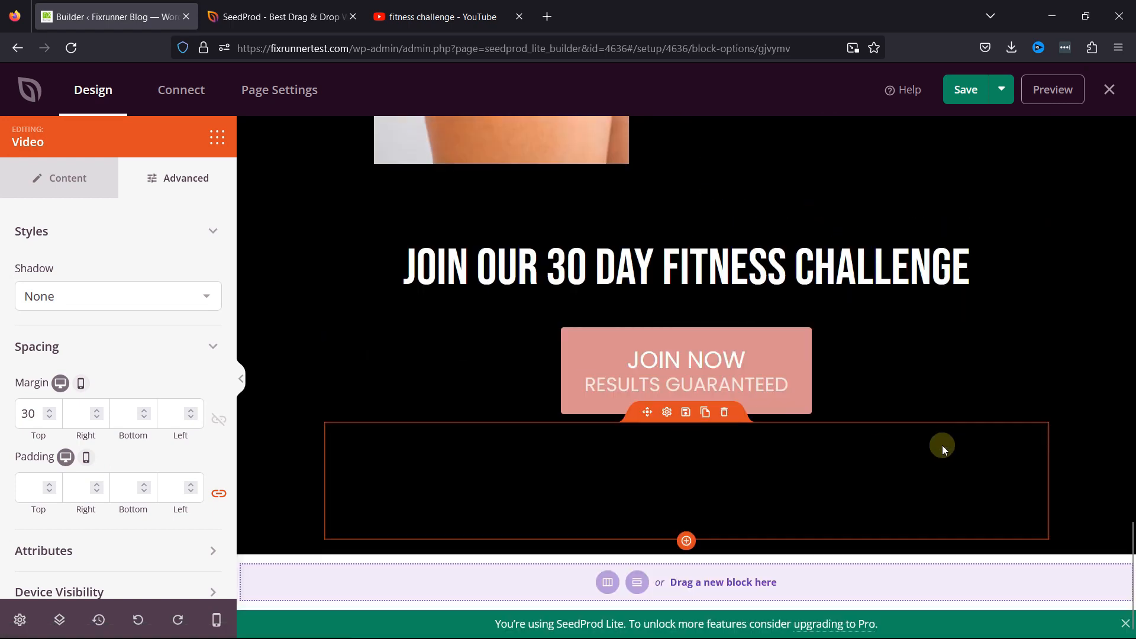
{"action": "left_click", "coordinate": [145, 617]}
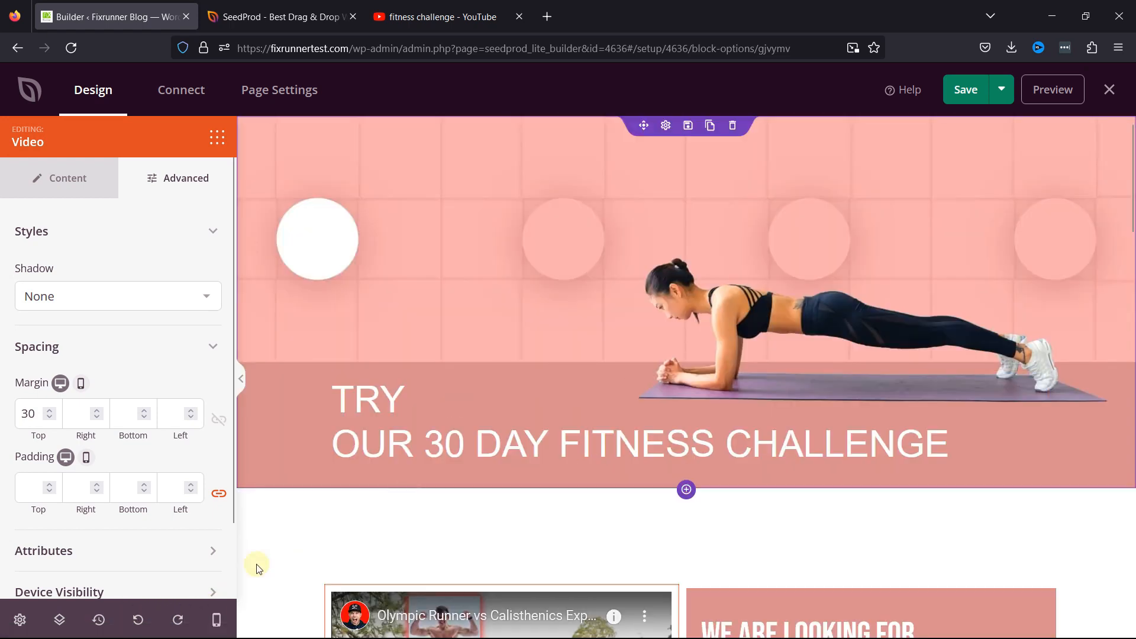
{"action": "left_click", "coordinate": [99, 620]}
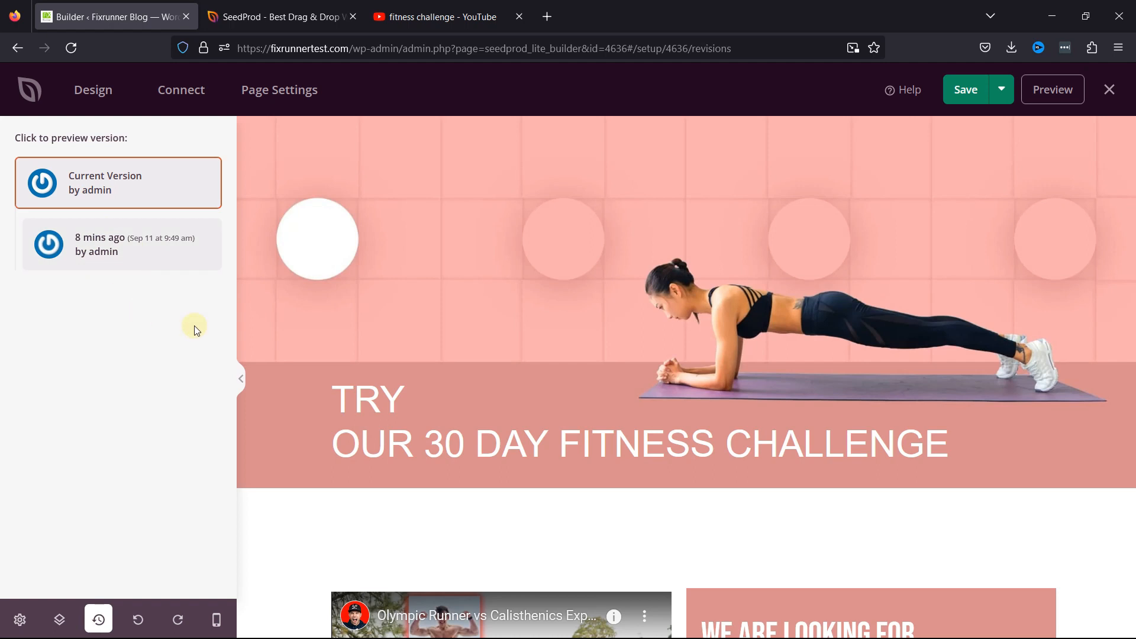
{"action": "scroll", "coordinate": [296, 355], "scroll_direction": "down", "scroll_amount": 5}
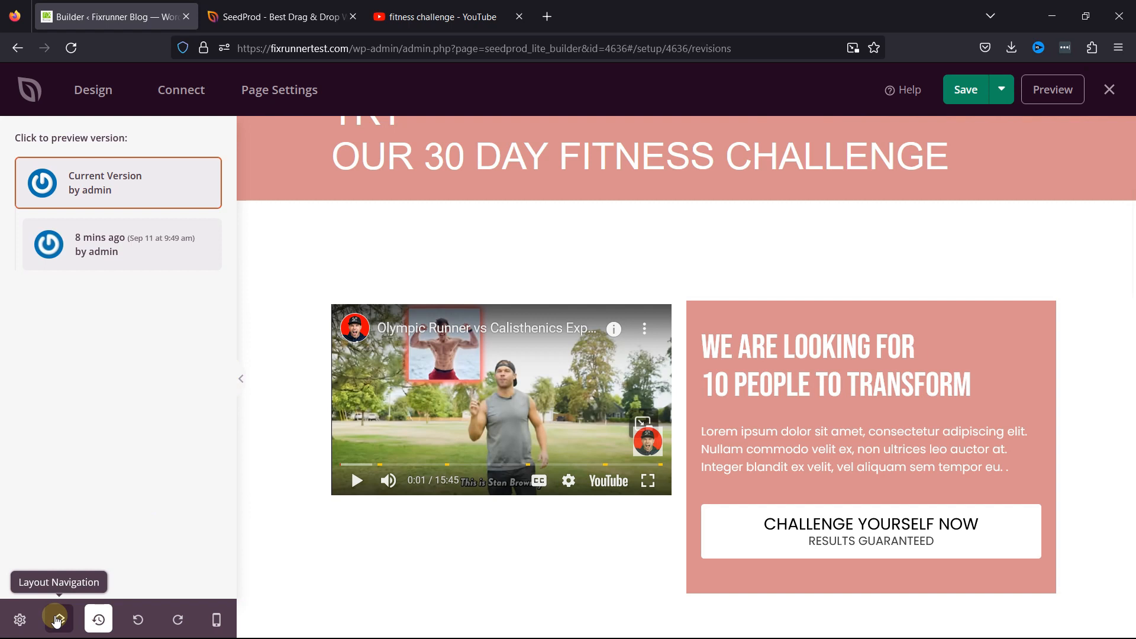
Step: Show the layout navigation and collapse all three page sections in its tree
{"action": "left_click", "coordinate": [59, 619]}
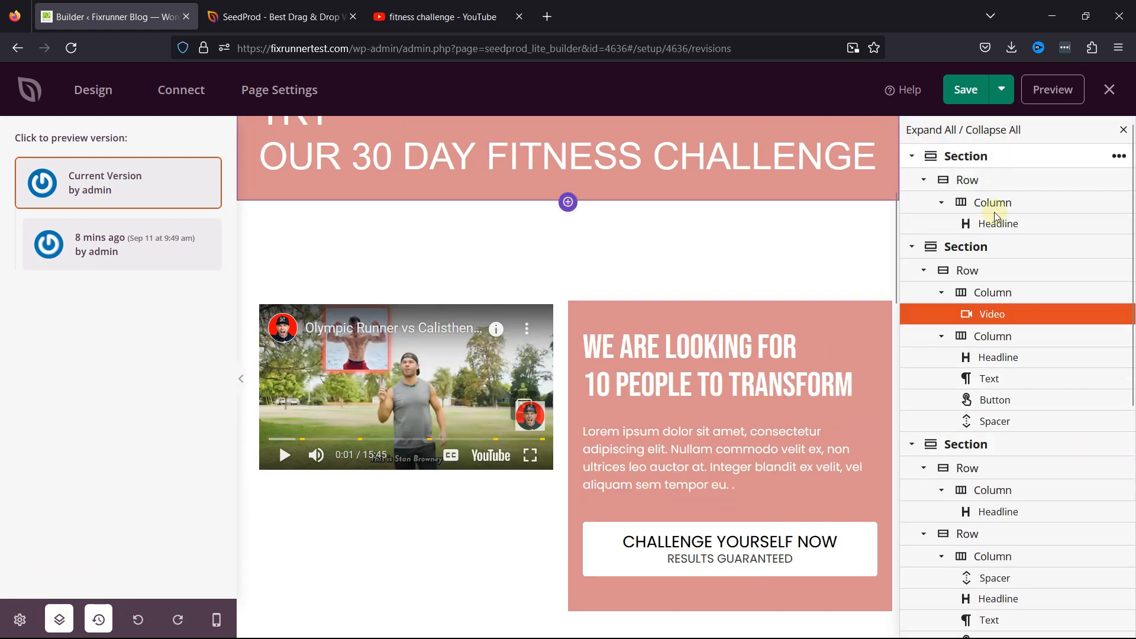
{"action": "scroll", "coordinate": [965, 515], "scroll_direction": "down", "scroll_amount": 6}
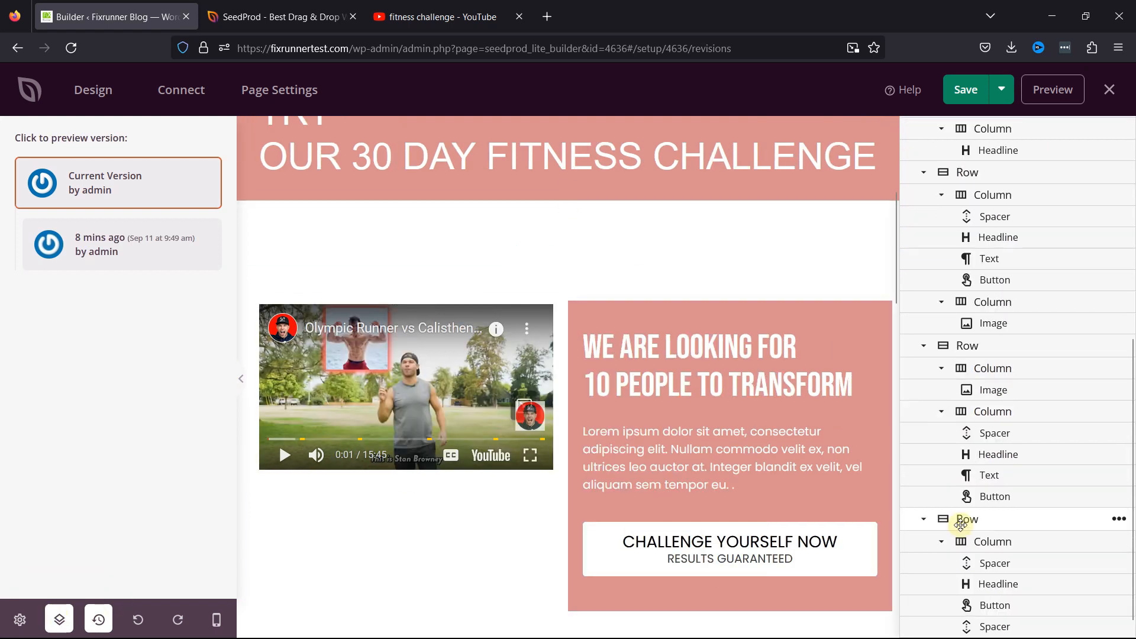
{"action": "left_click", "coordinate": [979, 496]}
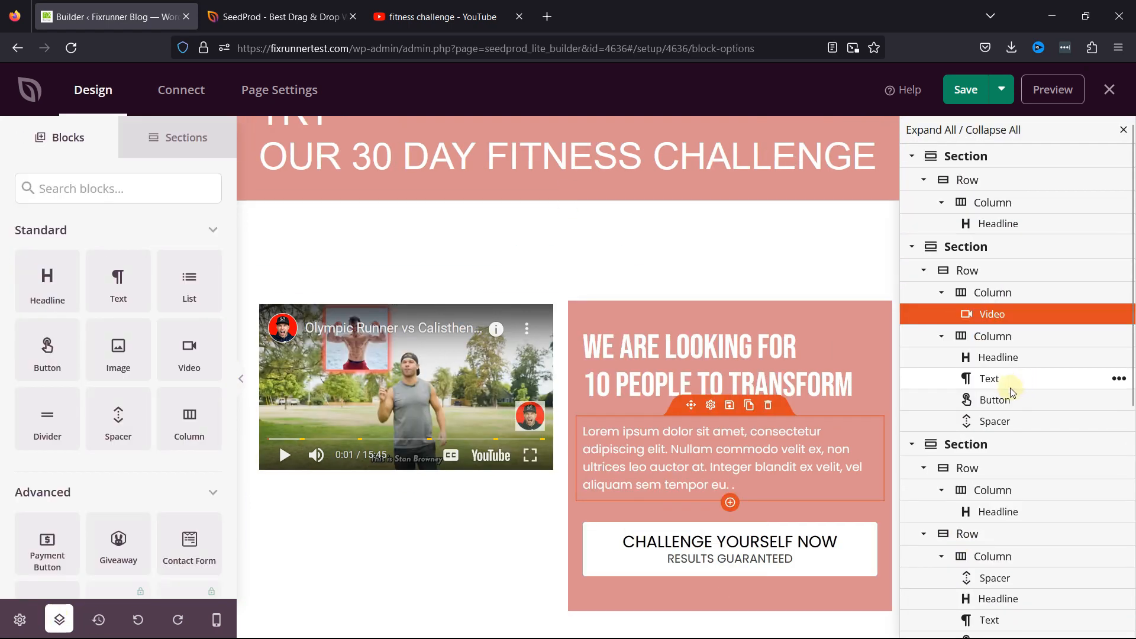
{"action": "left_click", "coordinate": [911, 157]}
{"action": "left_click", "coordinate": [911, 180]}
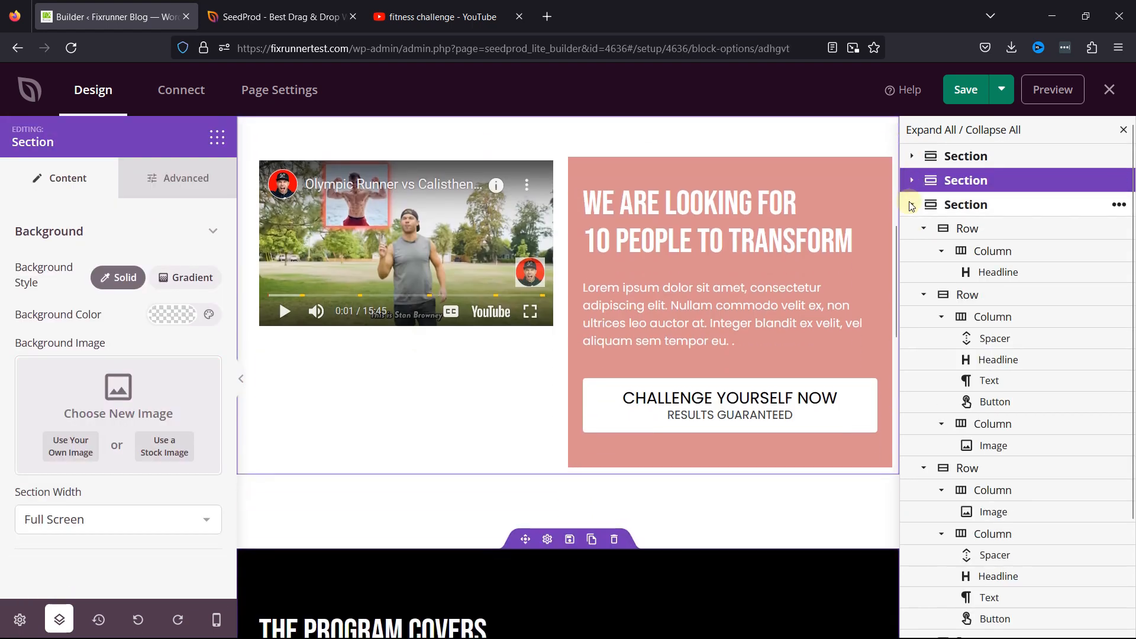
{"action": "left_click", "coordinate": [911, 205]}
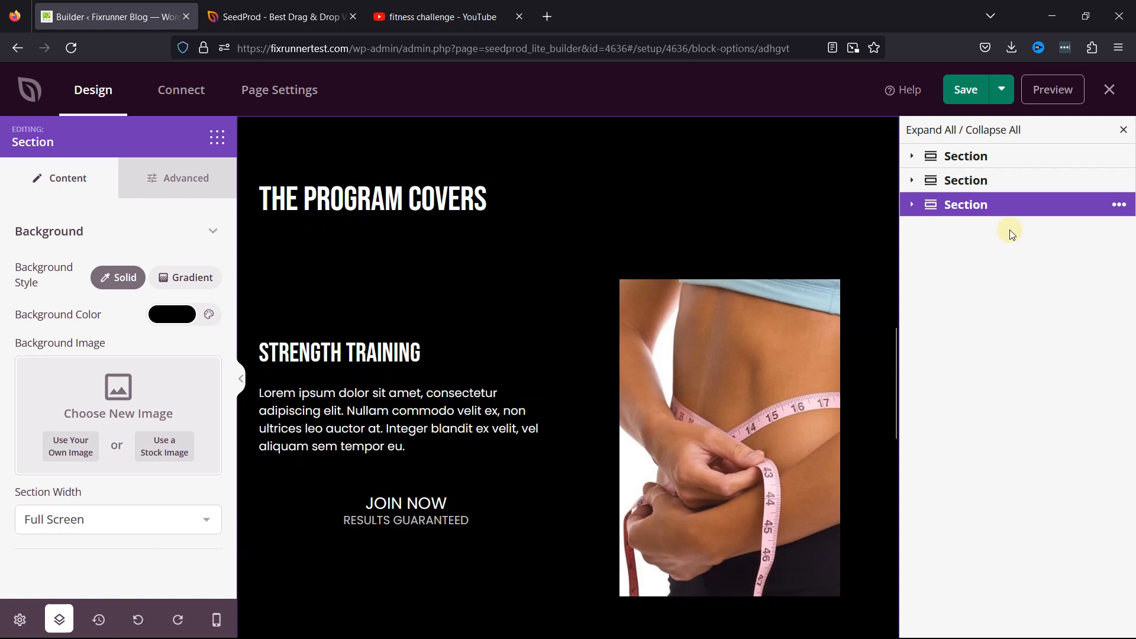
Step: Jump between the three page sections from the layout navigation, ending on the hero section
{"action": "left_click", "coordinate": [977, 157]}
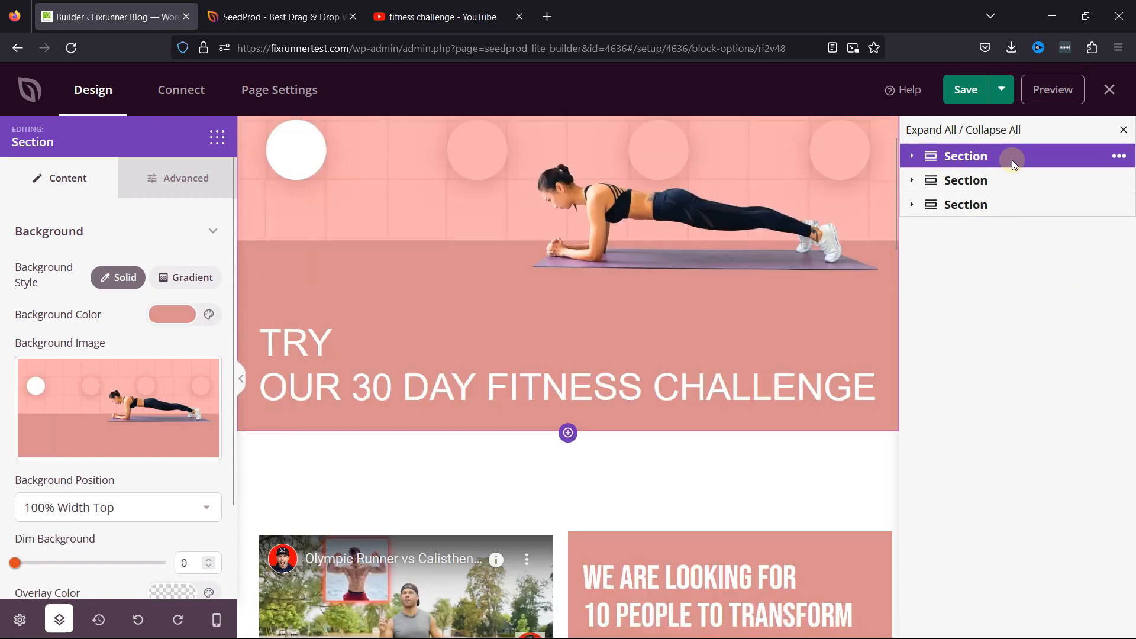
{"action": "left_click", "coordinate": [1015, 181]}
{"action": "left_click", "coordinate": [1015, 198]}
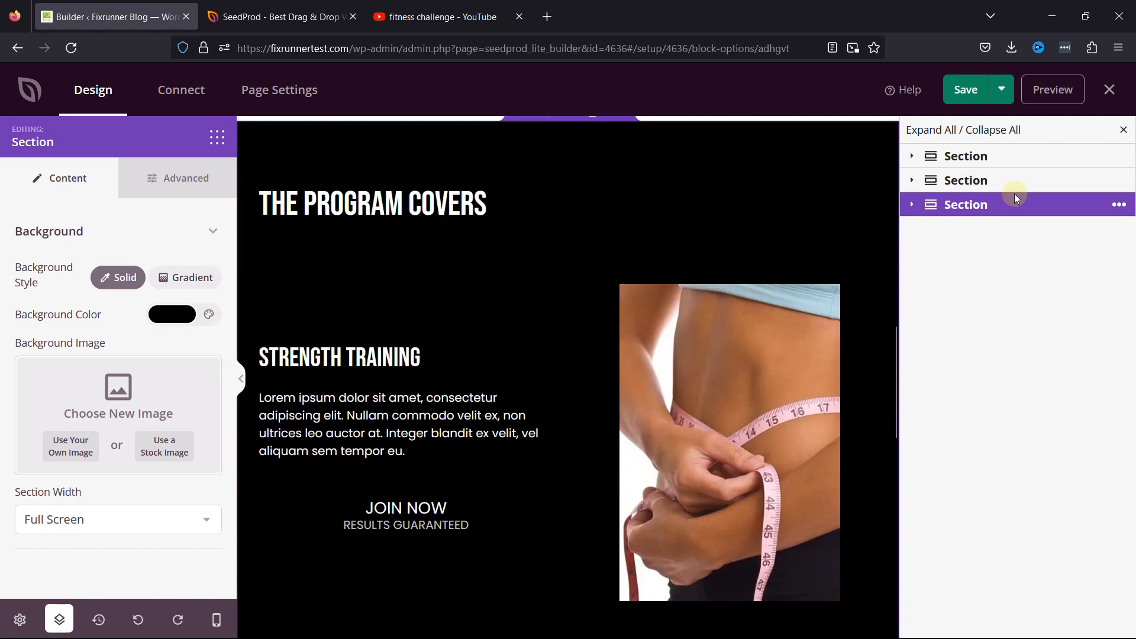
{"action": "left_click", "coordinate": [1015, 157]}
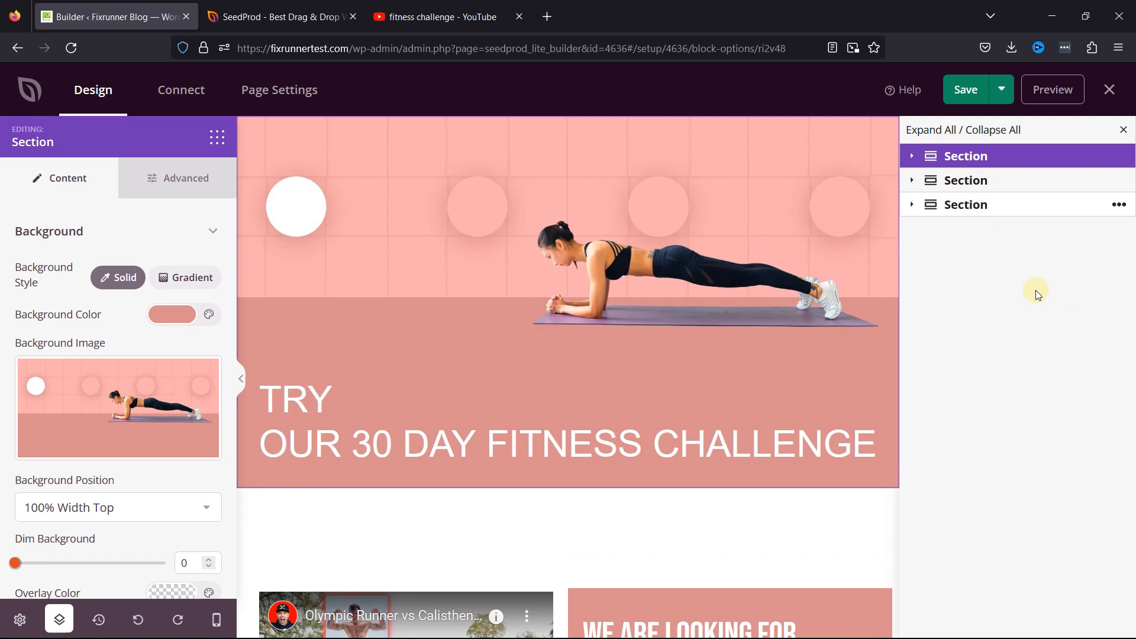
Step: Add a new section with a single-column layout at the end of the page
{"action": "scroll", "coordinate": [482, 401], "scroll_direction": "down", "scroll_amount": 20}
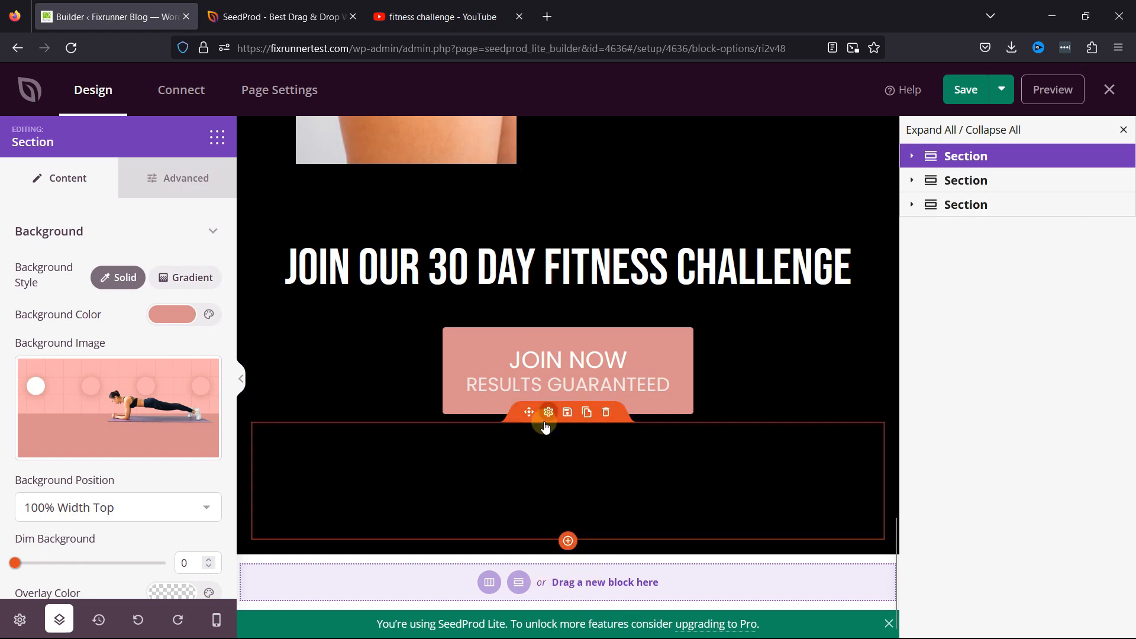
{"action": "left_click", "coordinate": [563, 585]}
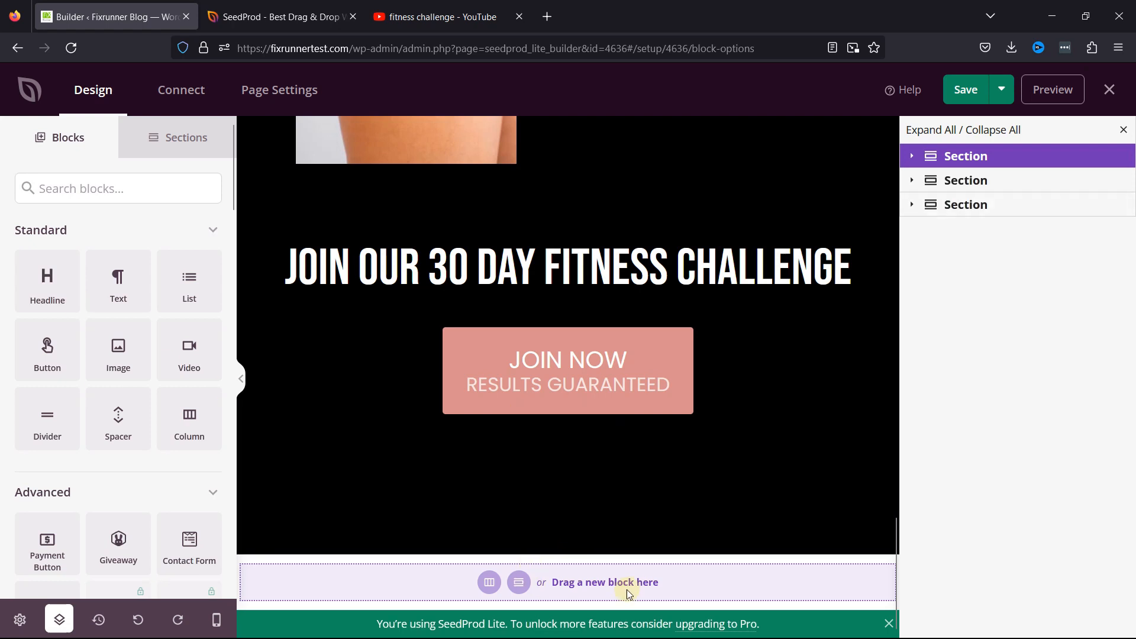
{"action": "left_click", "coordinate": [495, 584]}
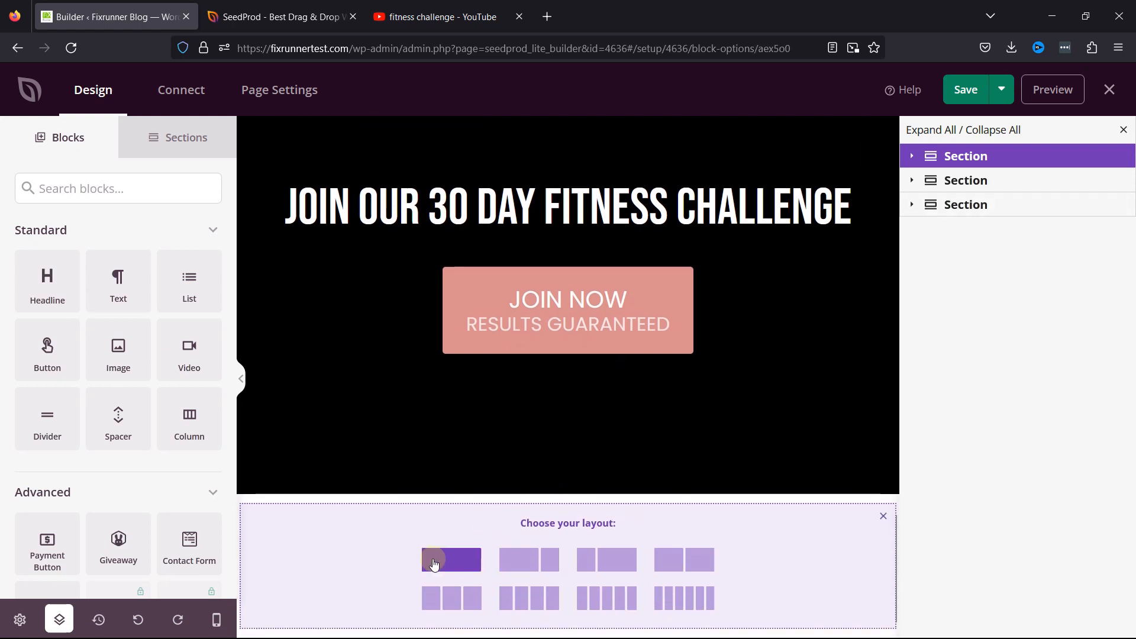
{"action": "left_click", "coordinate": [439, 560]}
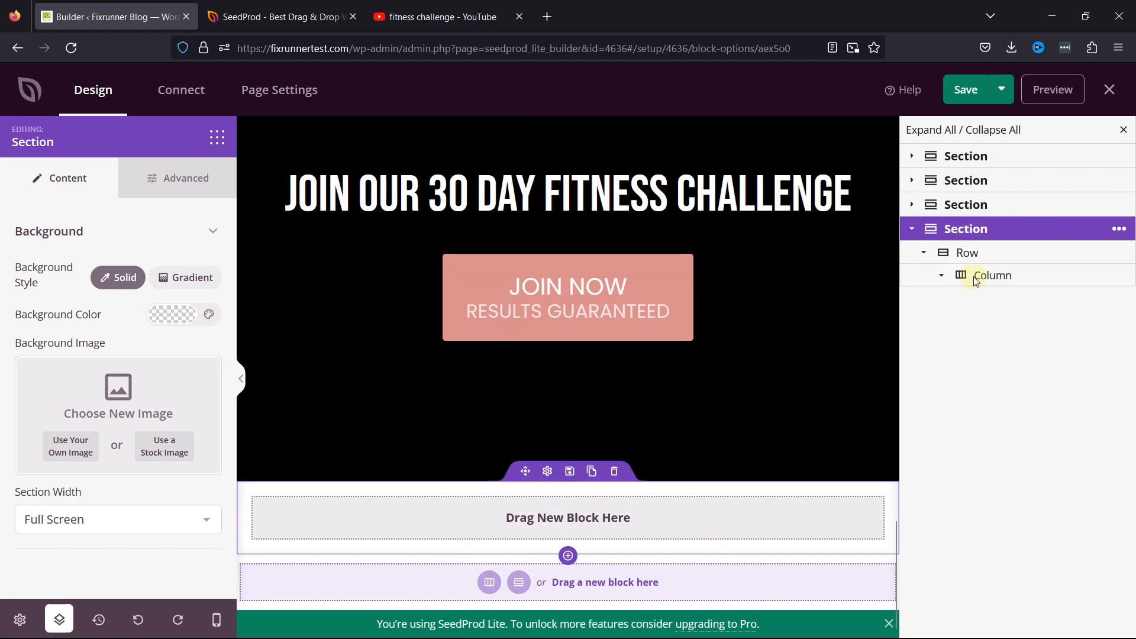
Step: Delete the empty section at the end of the page through the layout navigation
{"action": "left_click", "coordinate": [1119, 230]}
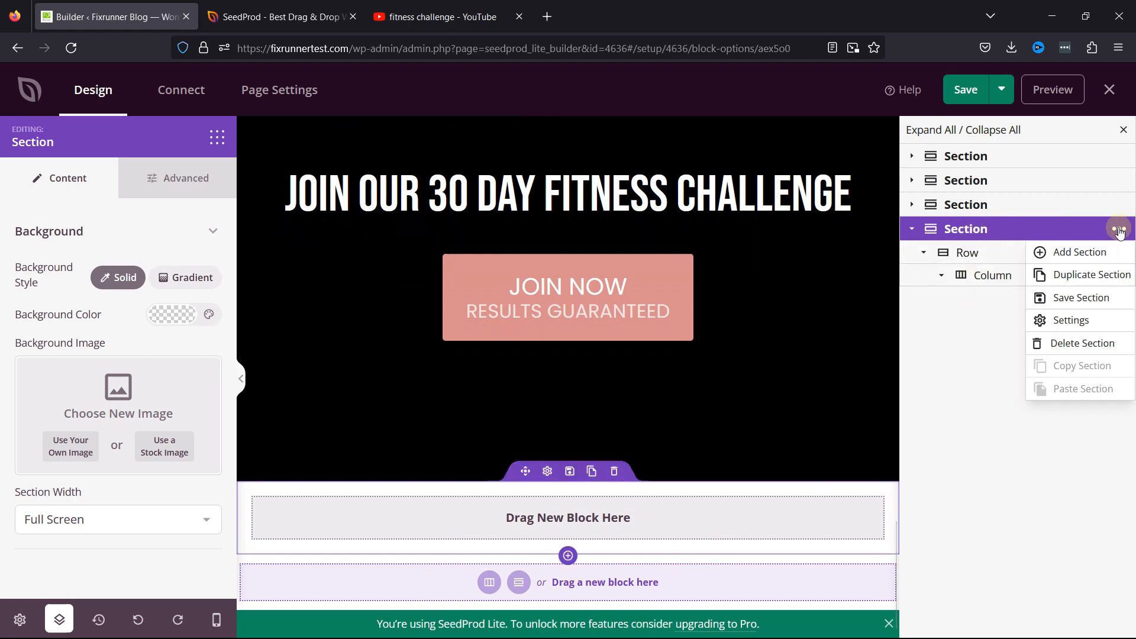
{"action": "left_click", "coordinate": [1082, 349]}
{"action": "left_click", "coordinate": [530, 370]}
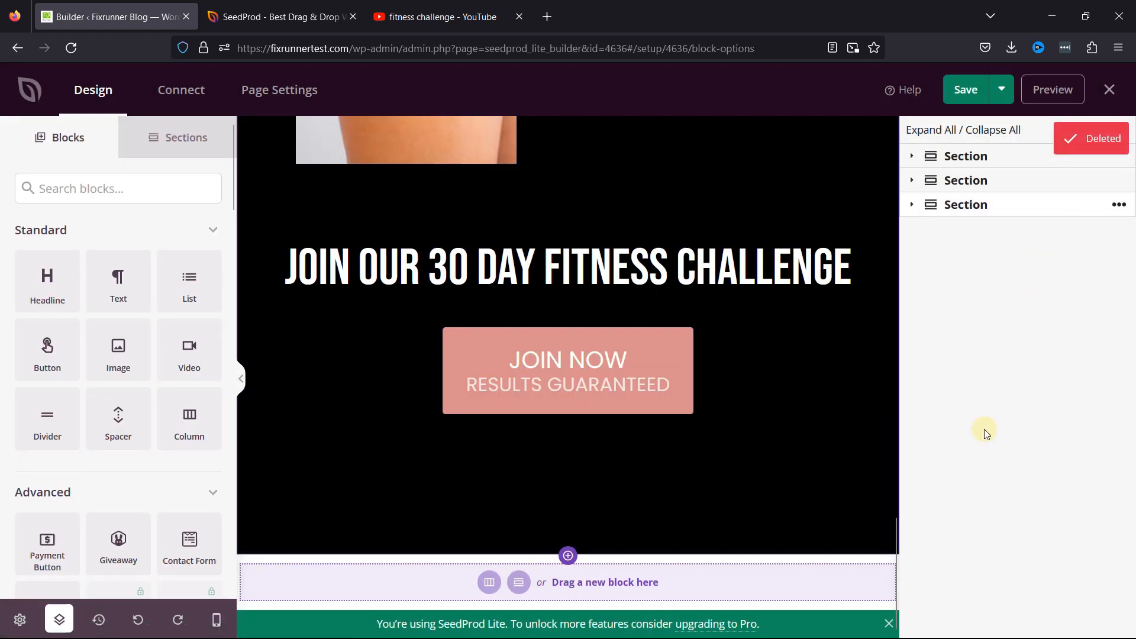
Step: Expand the last section in the layout navigation and move the Join Now button above the Strength Training headline
{"action": "left_click", "coordinate": [912, 208]}
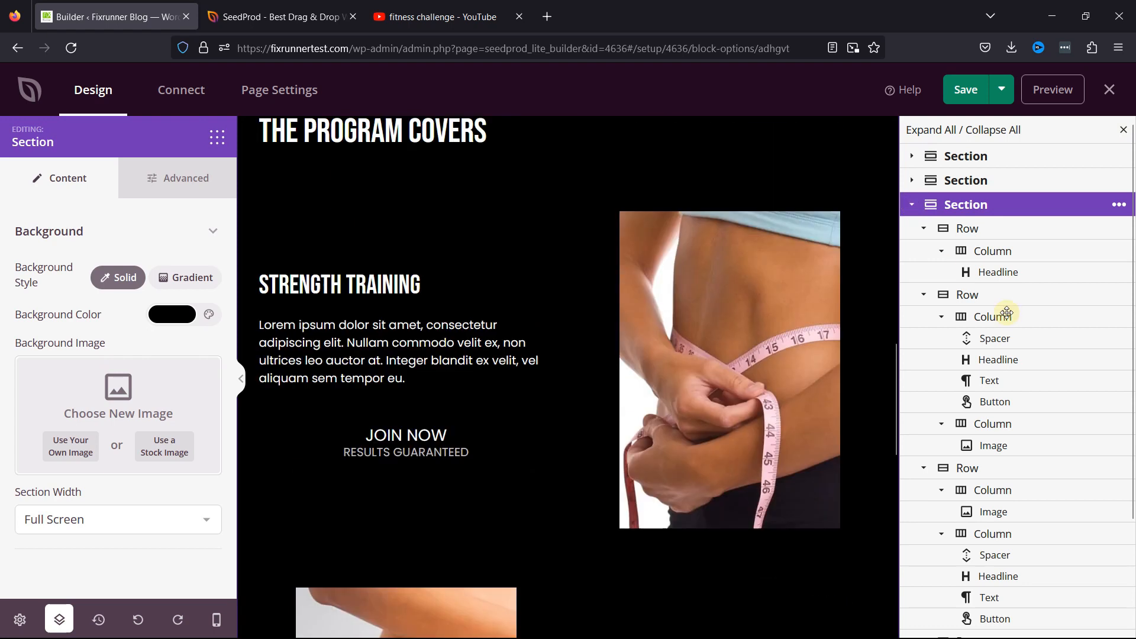
{"action": "left_click", "coordinate": [393, 362]}
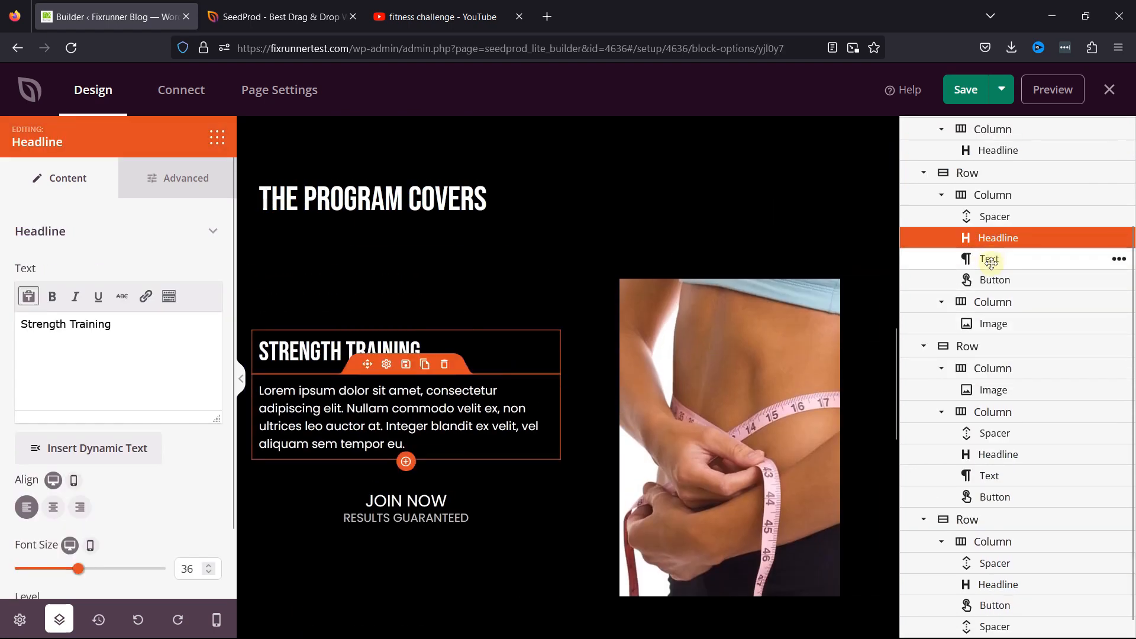
{"action": "left_click_drag", "start_coordinate": [994, 282], "coordinate": [999, 238]}
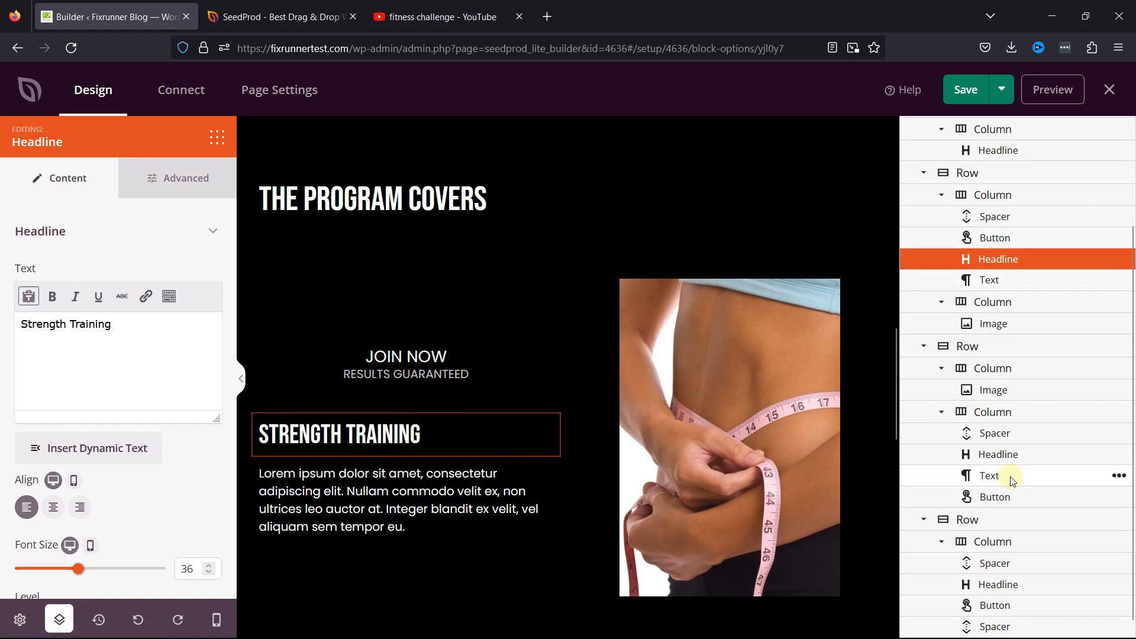
{"action": "scroll", "coordinate": [632, 474], "scroll_direction": "down", "scroll_amount": 3}
{"action": "scroll", "coordinate": [632, 473], "scroll_direction": "up", "scroll_amount": 2}
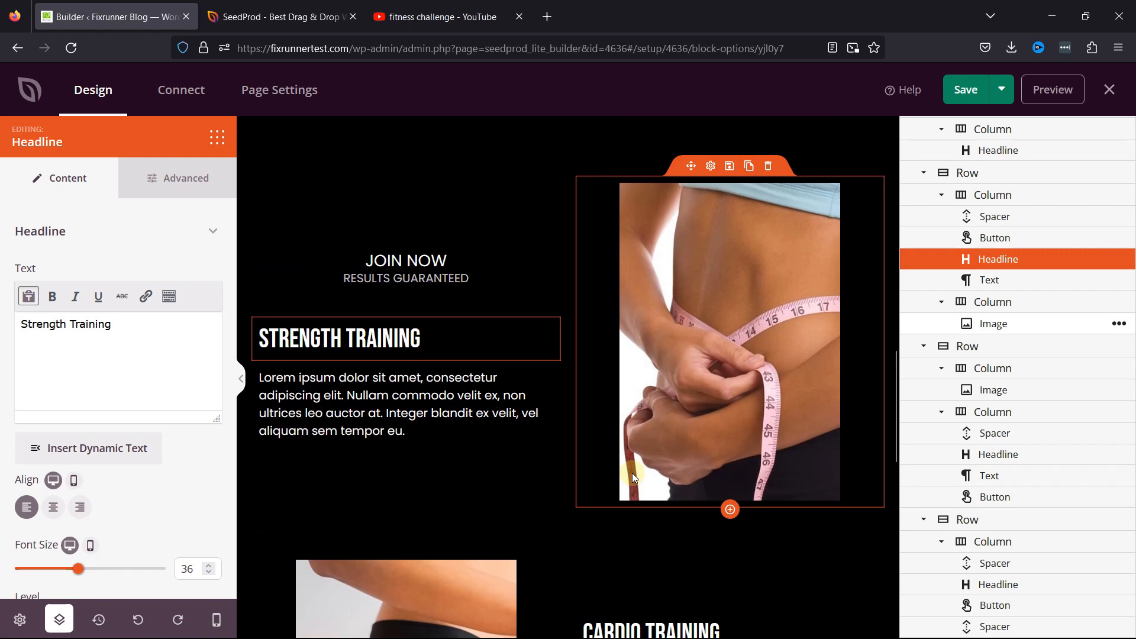
Step: Return the Join Now button below the Strength Training text, and move the measuring-tape image into the text column and back
{"action": "left_click_drag", "start_coordinate": [364, 223], "coordinate": [373, 340]}
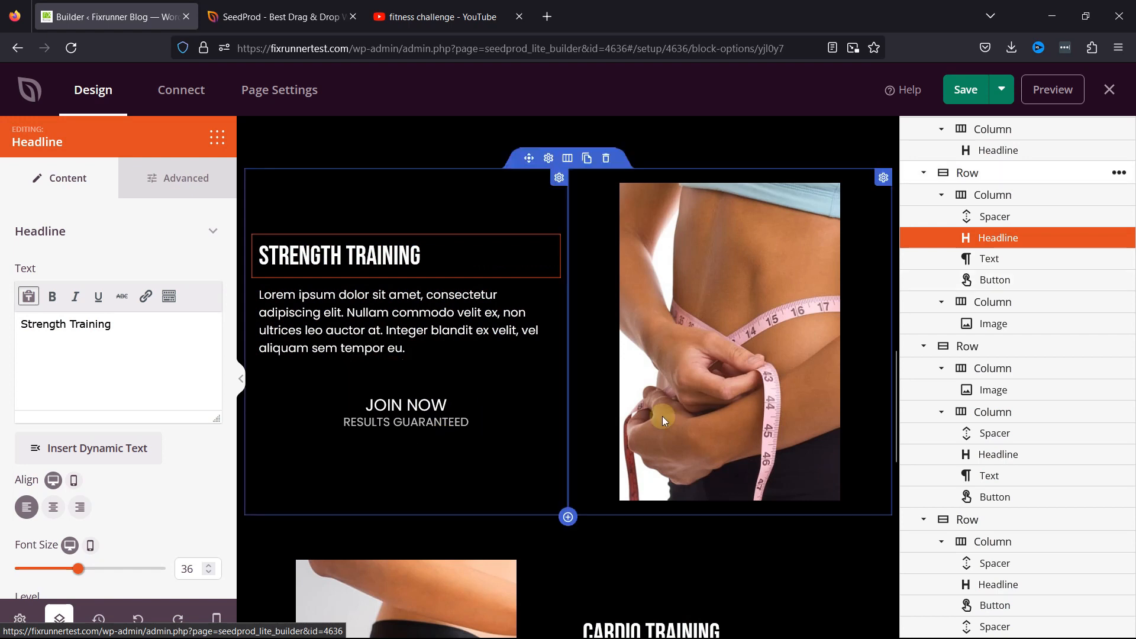
{"action": "left_click_drag", "start_coordinate": [679, 188], "coordinate": [334, 195]}
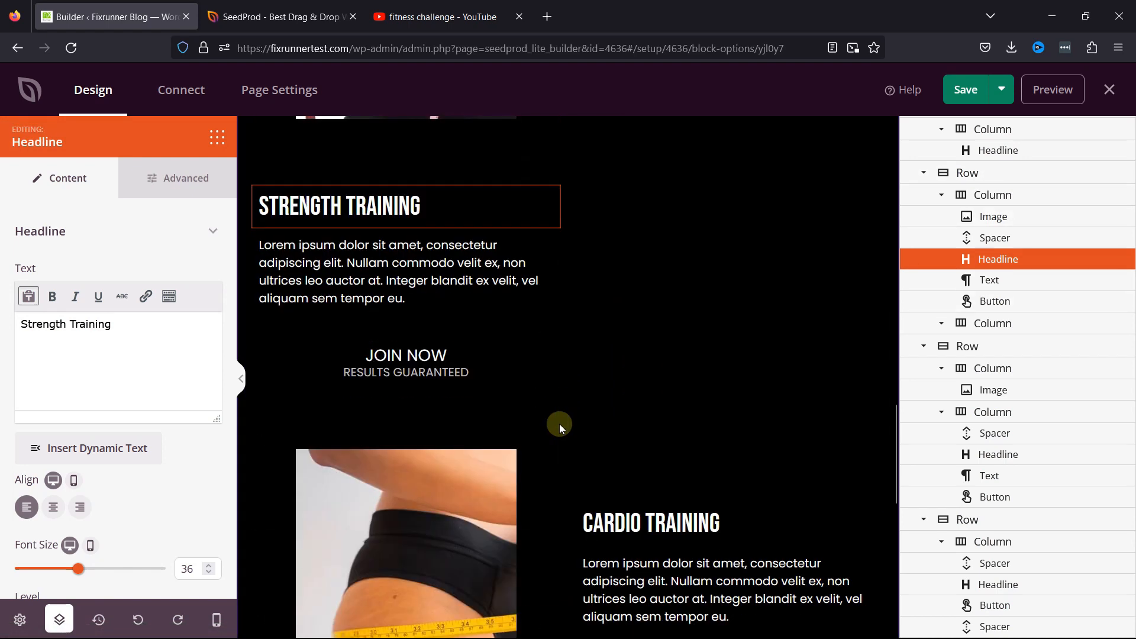
{"action": "left_click_drag", "start_coordinate": [386, 165], "coordinate": [716, 268]}
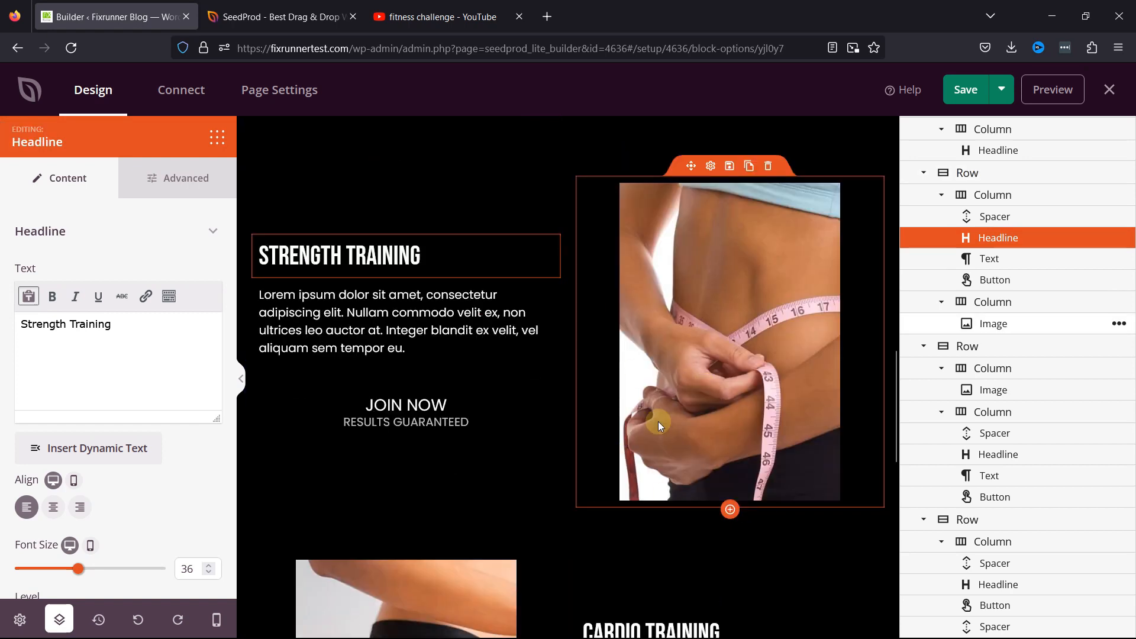
Step: Move the large Join Now button above the "Join our 30 day fitness challenge" headline in the last row
{"action": "scroll", "coordinate": [658, 421], "scroll_direction": "down", "scroll_amount": 5}
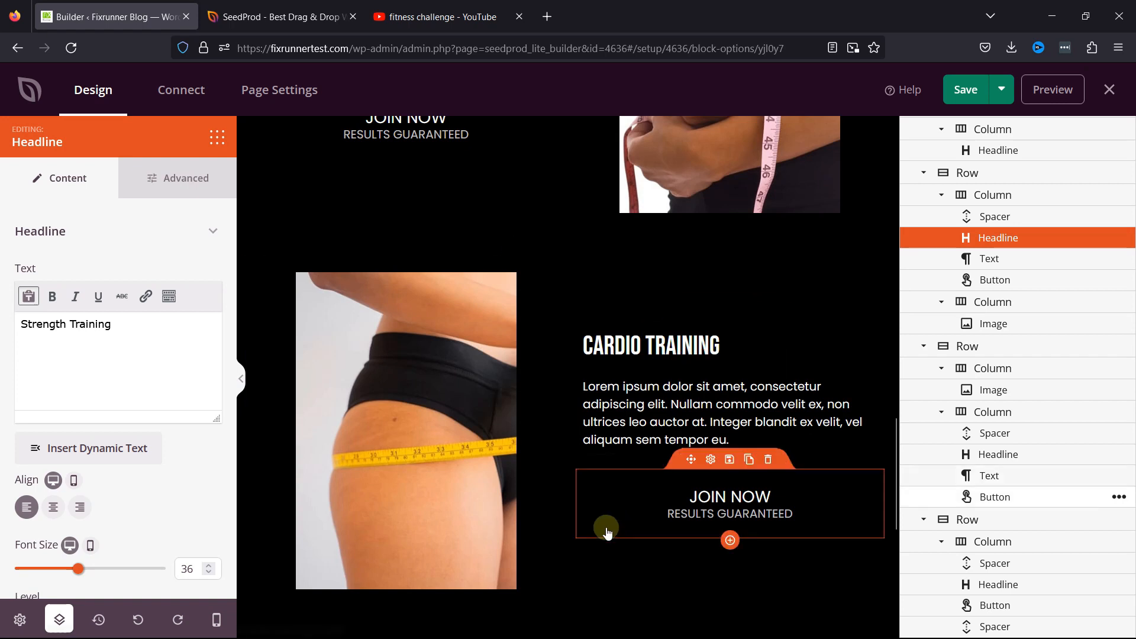
{"action": "scroll", "coordinate": [608, 532], "scroll_direction": "down", "scroll_amount": 6}
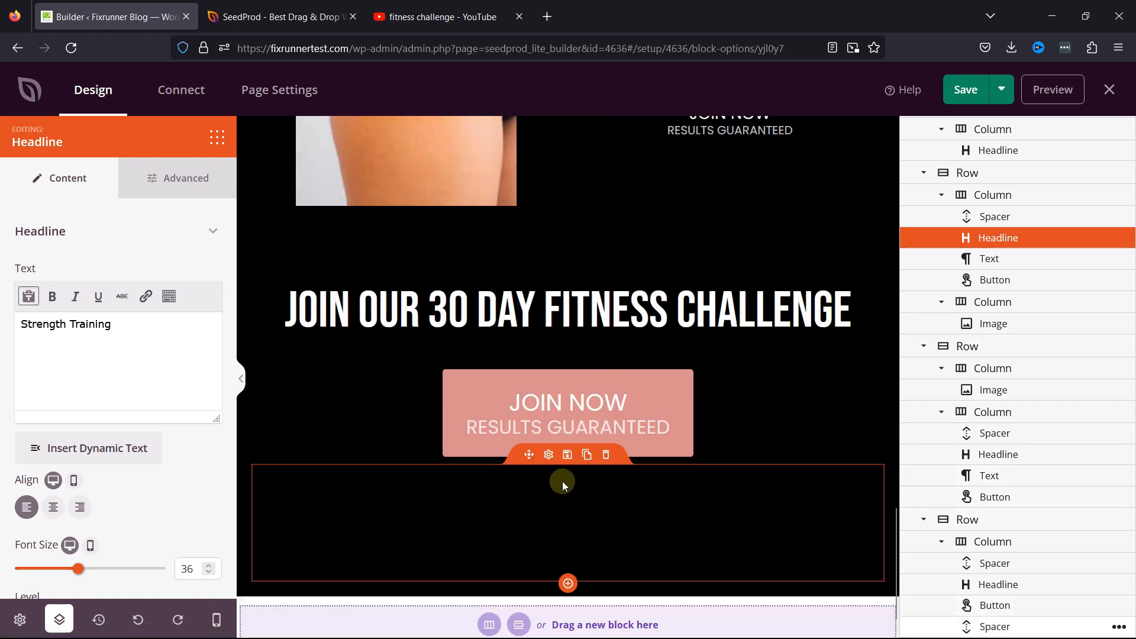
{"action": "left_click_drag", "start_coordinate": [530, 353], "coordinate": [542, 281]}
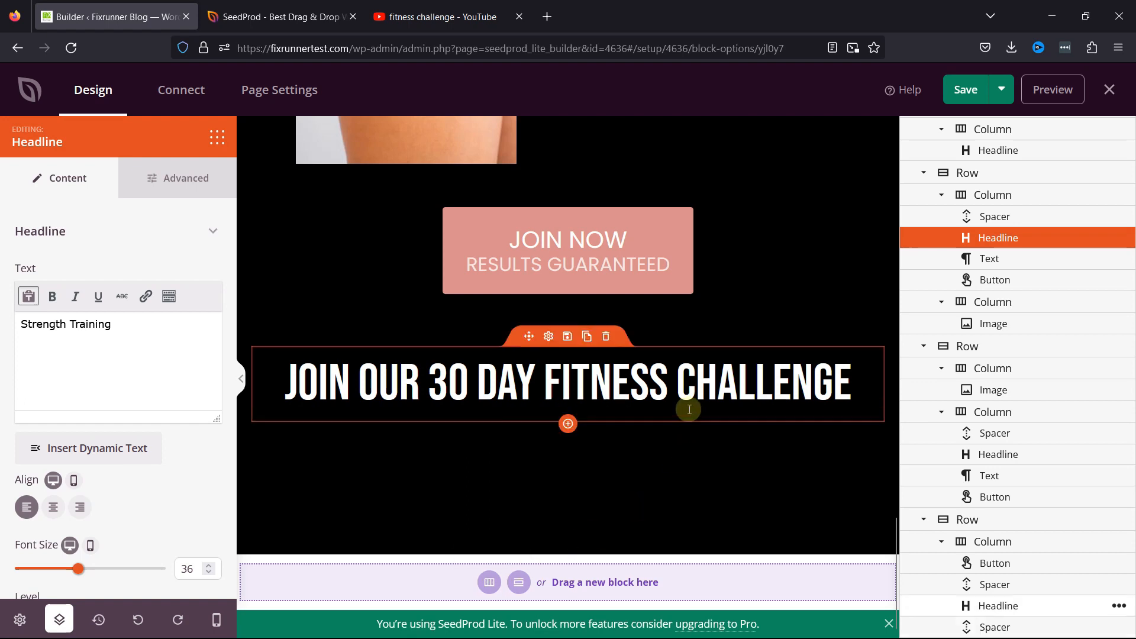
Step: Add a single-column section at the end of the page and place a Headline block in it
{"action": "left_click", "coordinate": [489, 581]}
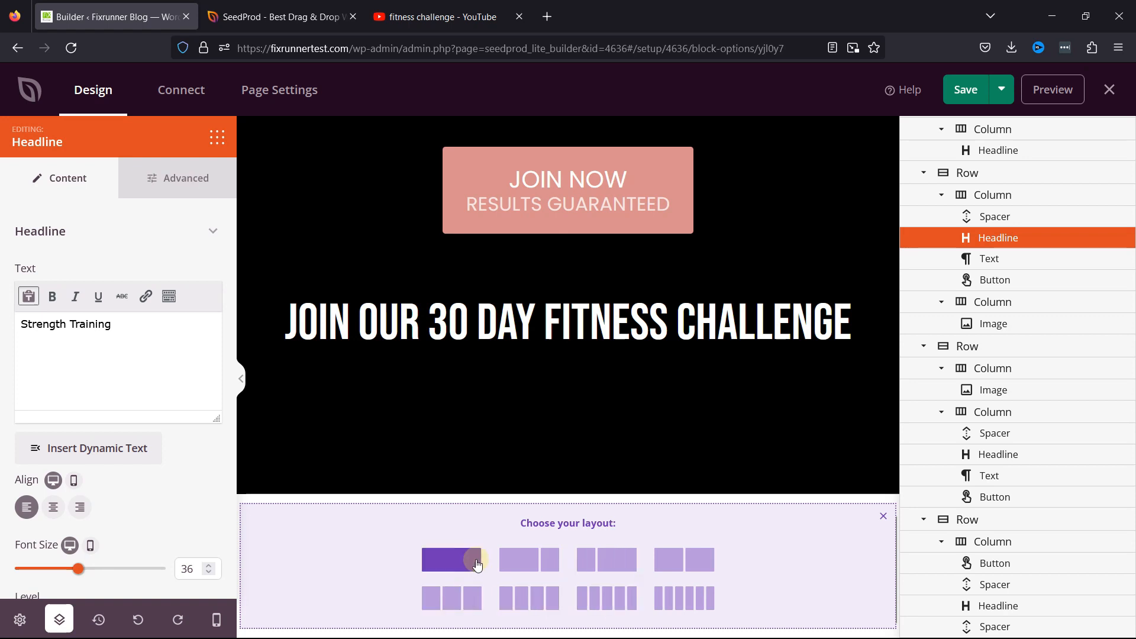
{"action": "left_click", "coordinate": [452, 559]}
{"action": "left_click", "coordinate": [217, 137]}
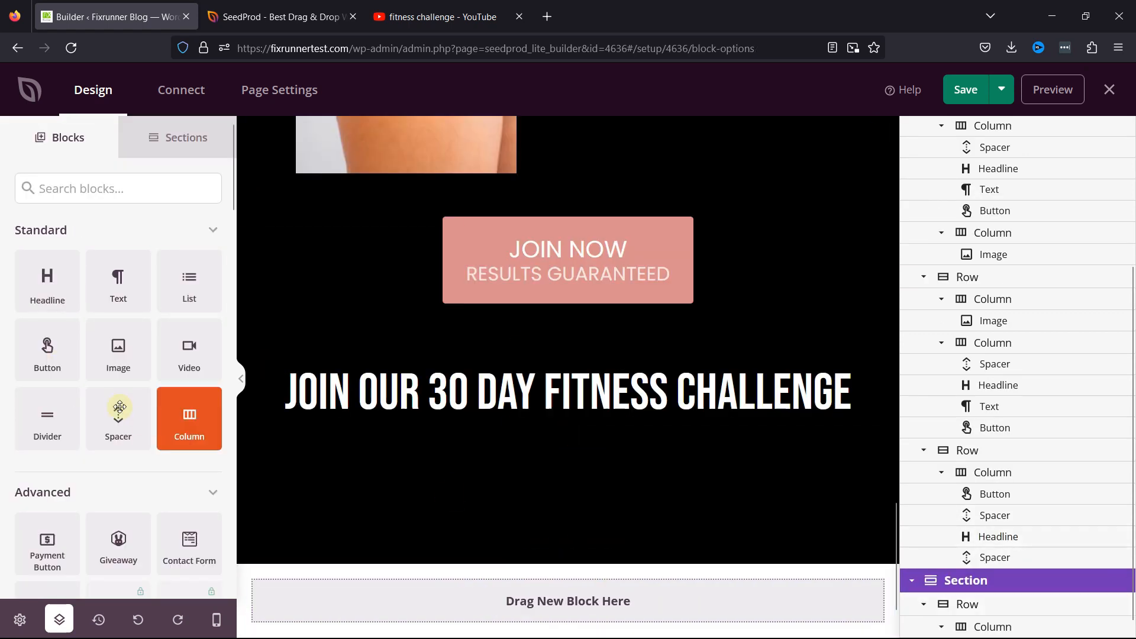
{"action": "left_click_drag", "start_coordinate": [45, 292], "coordinate": [568, 526]}
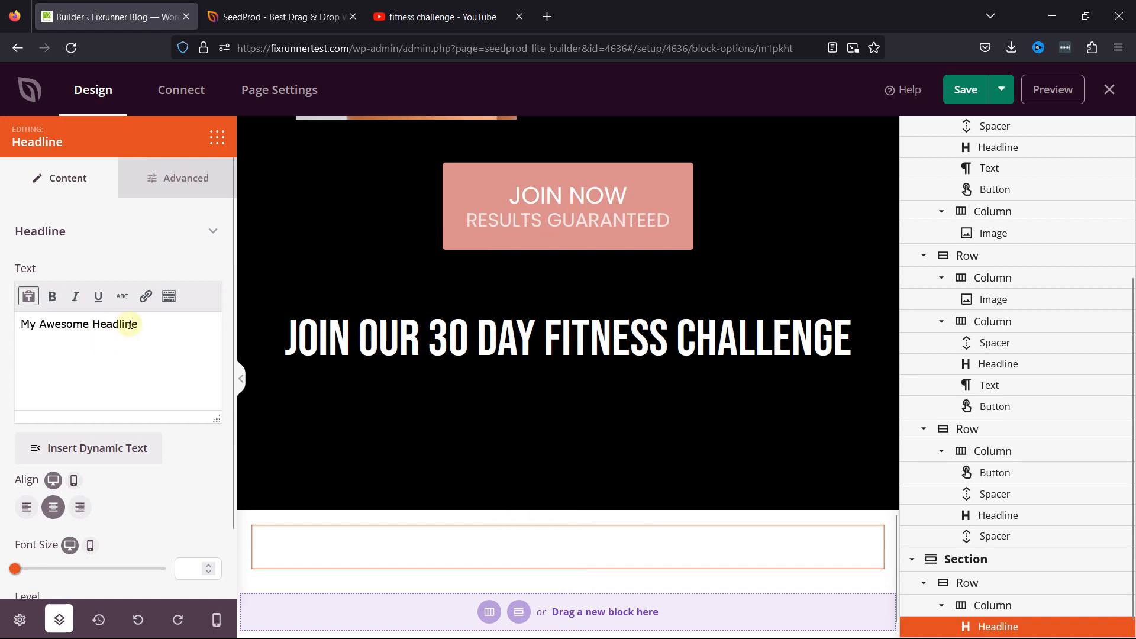
Step: Set the text color of the "My Awesome Headline" block to black (#000000)
{"action": "scroll", "coordinate": [147, 456], "scroll_direction": "down", "scroll_amount": 1}
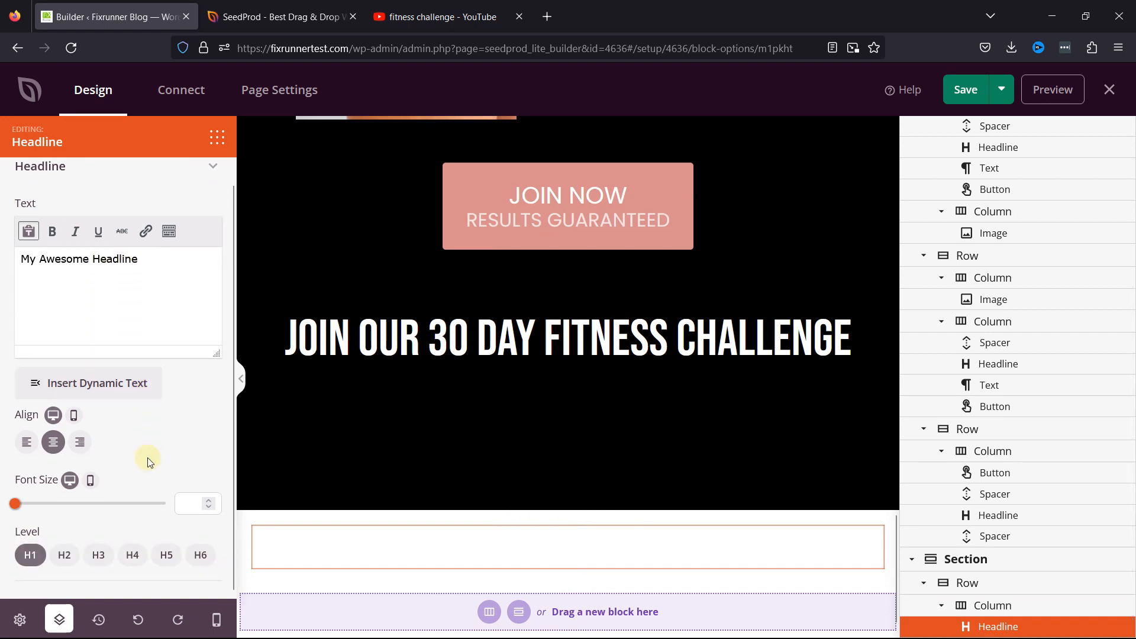
{"action": "scroll", "coordinate": [148, 456], "scroll_direction": "up", "scroll_amount": 1}
{"action": "left_click", "coordinate": [179, 194]}
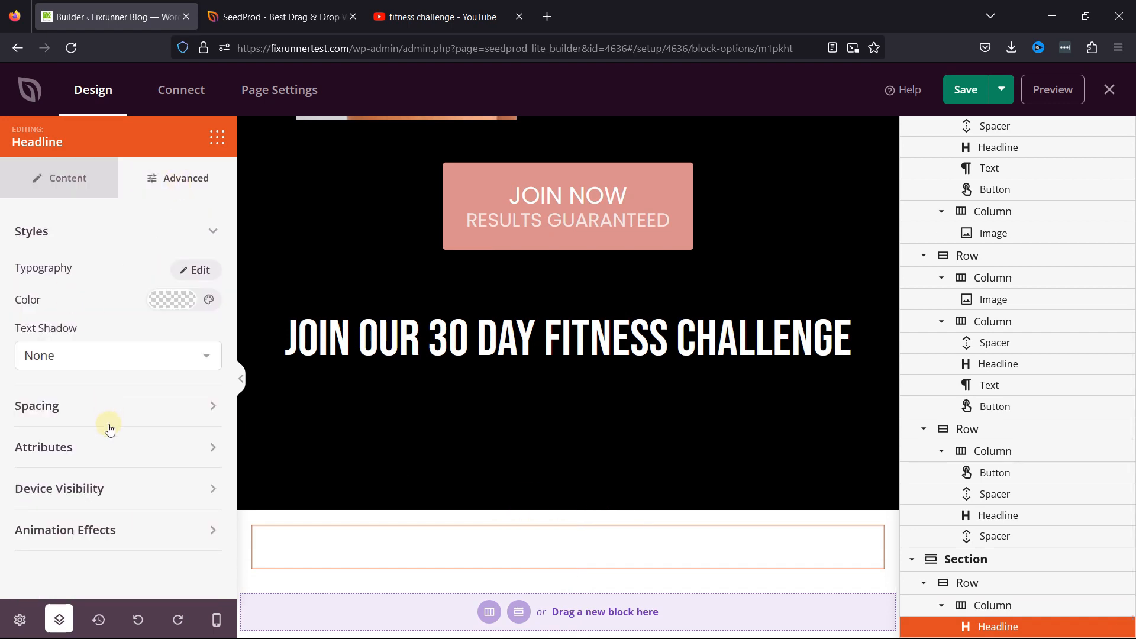
{"action": "left_click", "coordinate": [157, 301]}
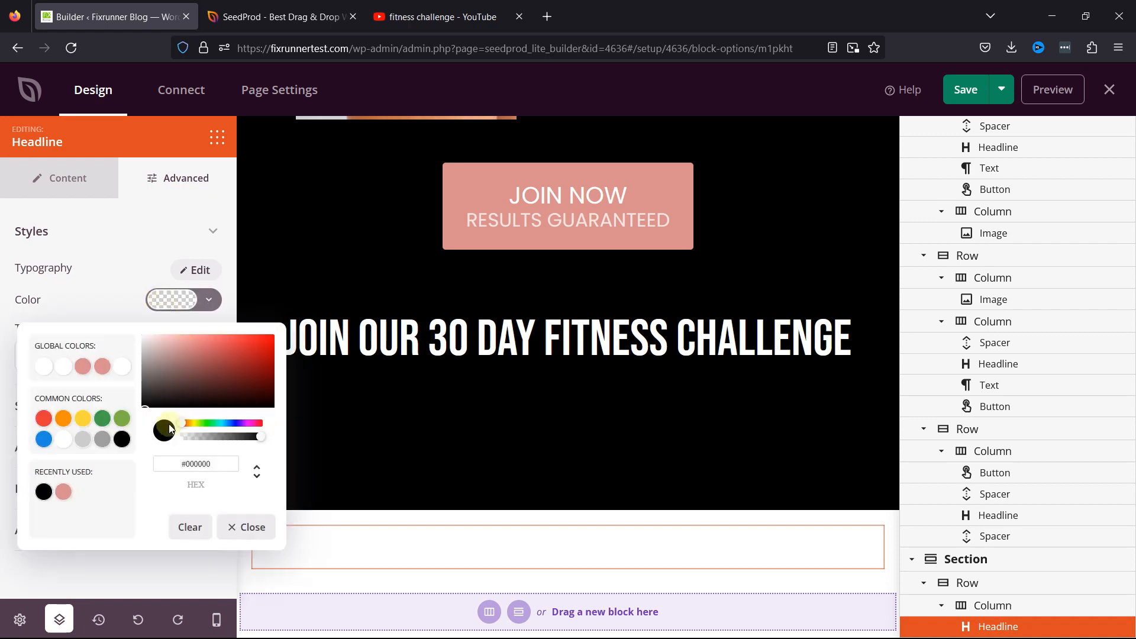
{"action": "left_click", "coordinate": [43, 370]}
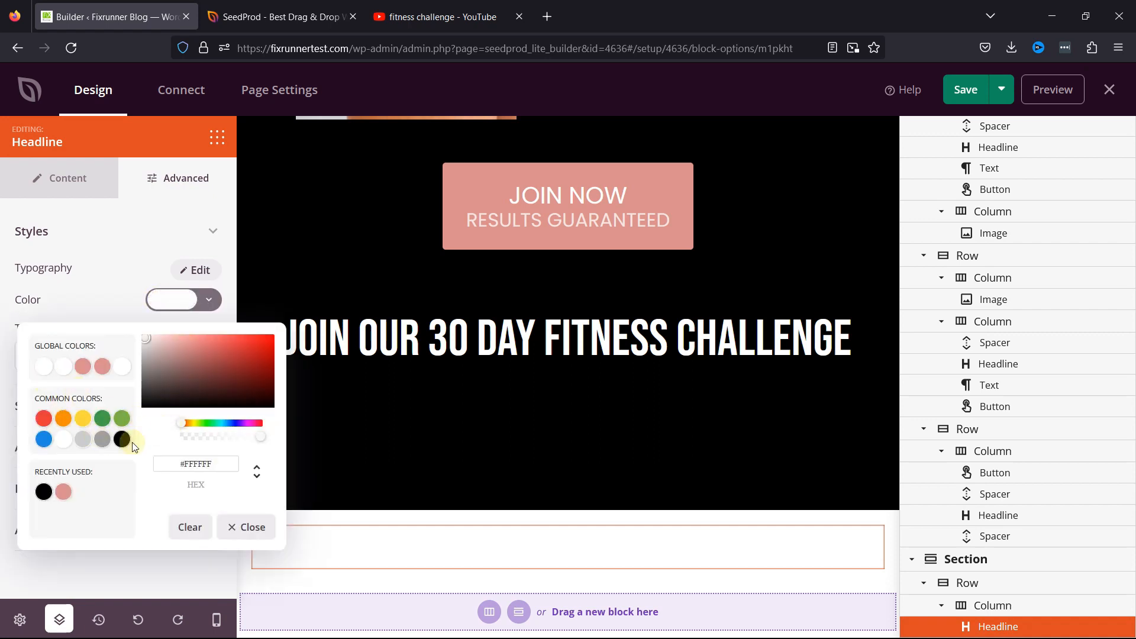
{"action": "left_click", "coordinate": [124, 440]}
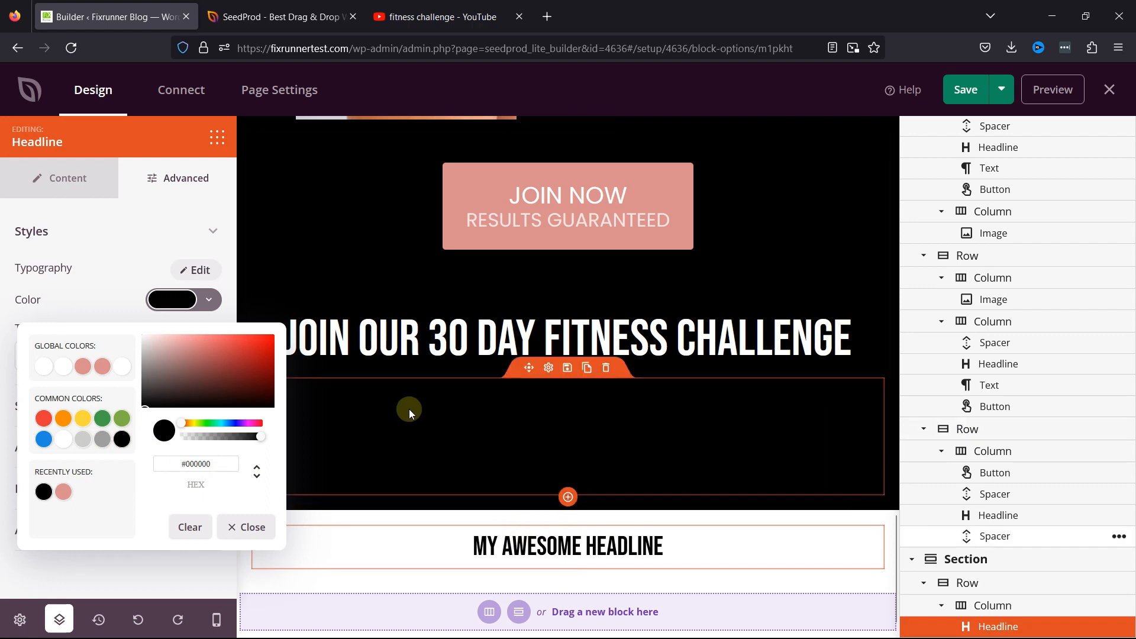
{"action": "left_click", "coordinate": [759, 554]}
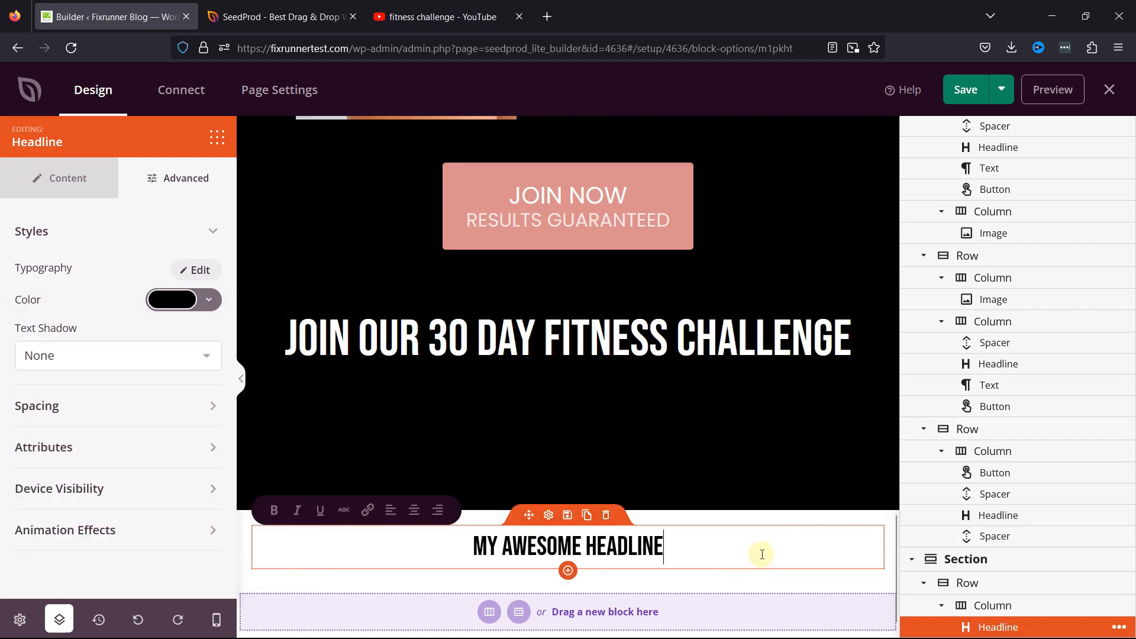
Step: Add a Payment Button block beneath the "My Awesome Headline" block and open its payment settings
{"action": "left_click", "coordinate": [217, 137]}
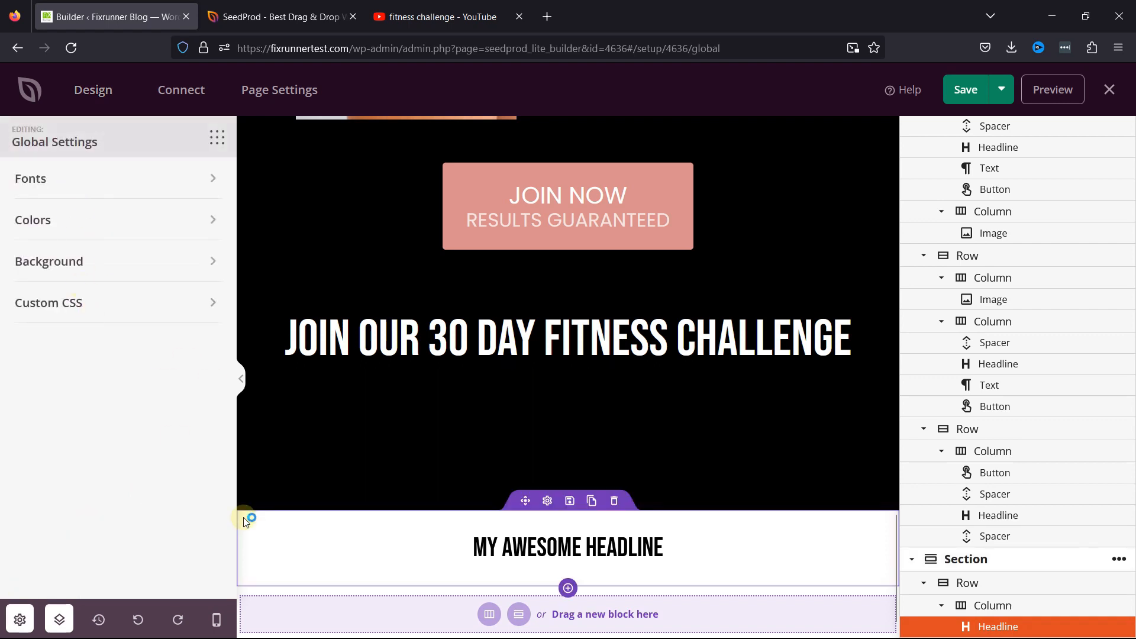
{"action": "left_click", "coordinate": [217, 136]}
{"action": "scroll", "coordinate": [125, 473], "scroll_direction": "down", "scroll_amount": 3}
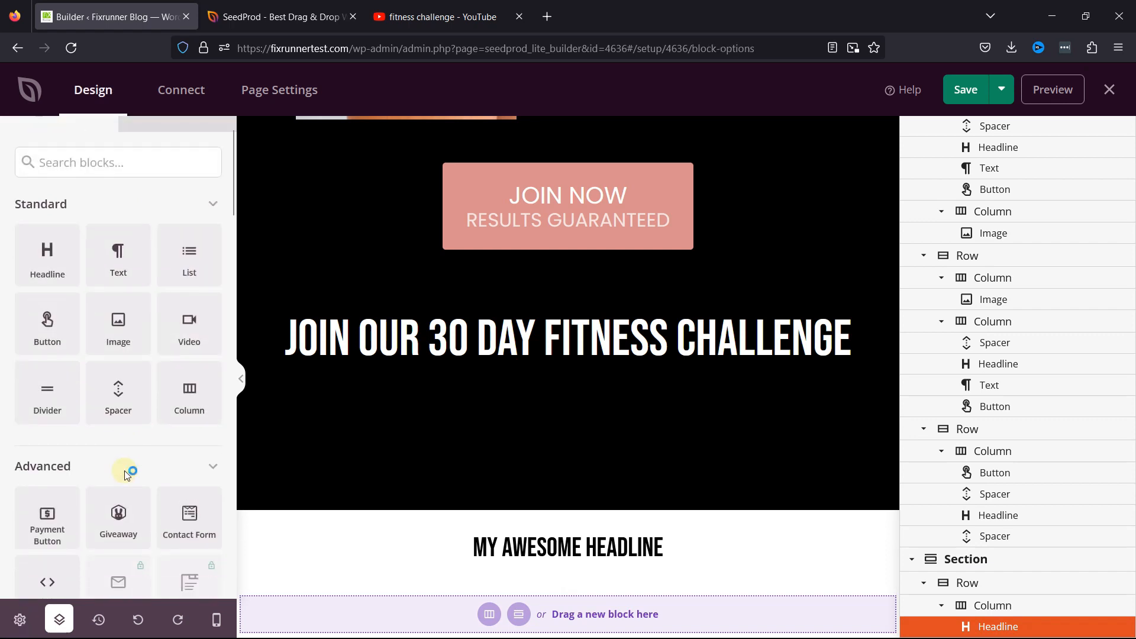
{"action": "scroll", "coordinate": [143, 469], "scroll_direction": "down", "scroll_amount": 4}
{"action": "scroll", "coordinate": [88, 456], "scroll_direction": "up", "scroll_amount": 5}
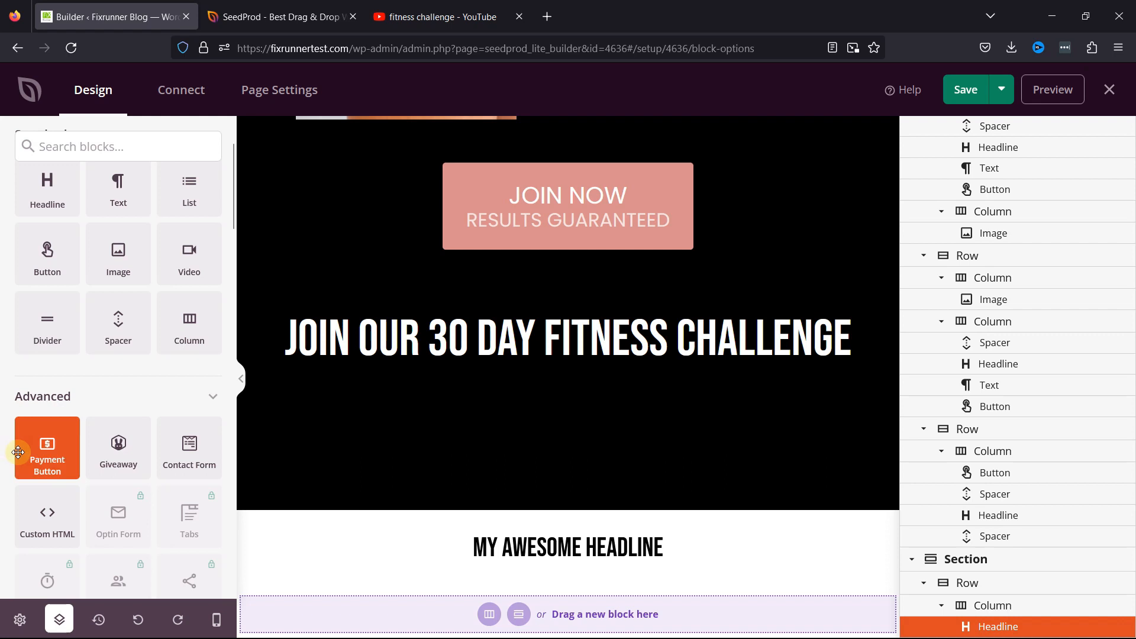
{"action": "left_click_drag", "start_coordinate": [32, 456], "coordinate": [733, 588]}
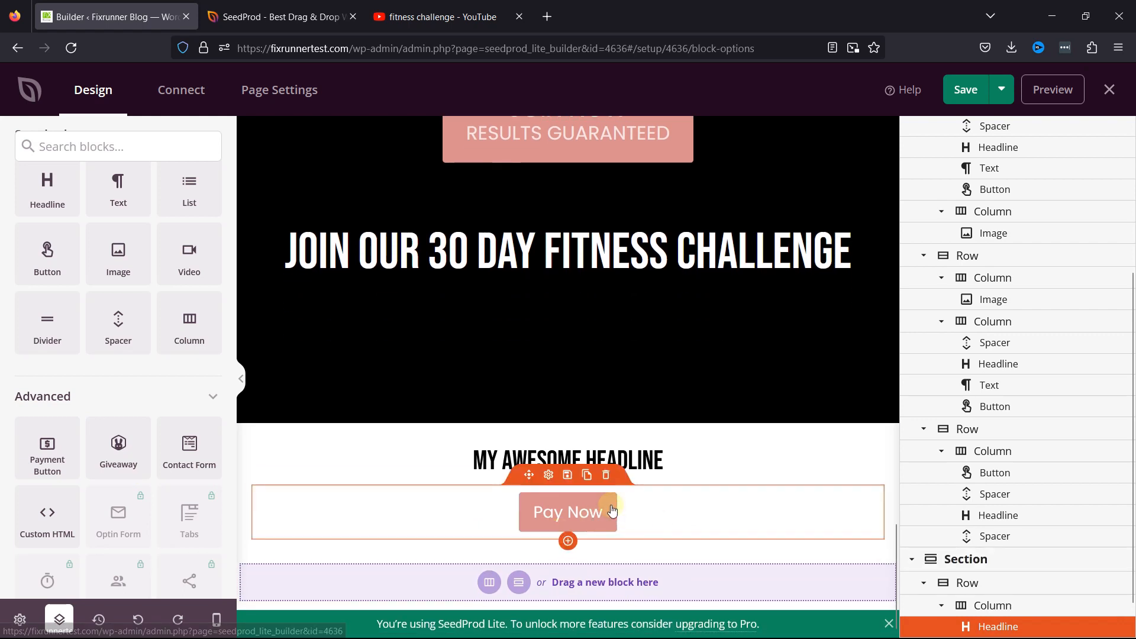
{"action": "left_click", "coordinate": [525, 518]}
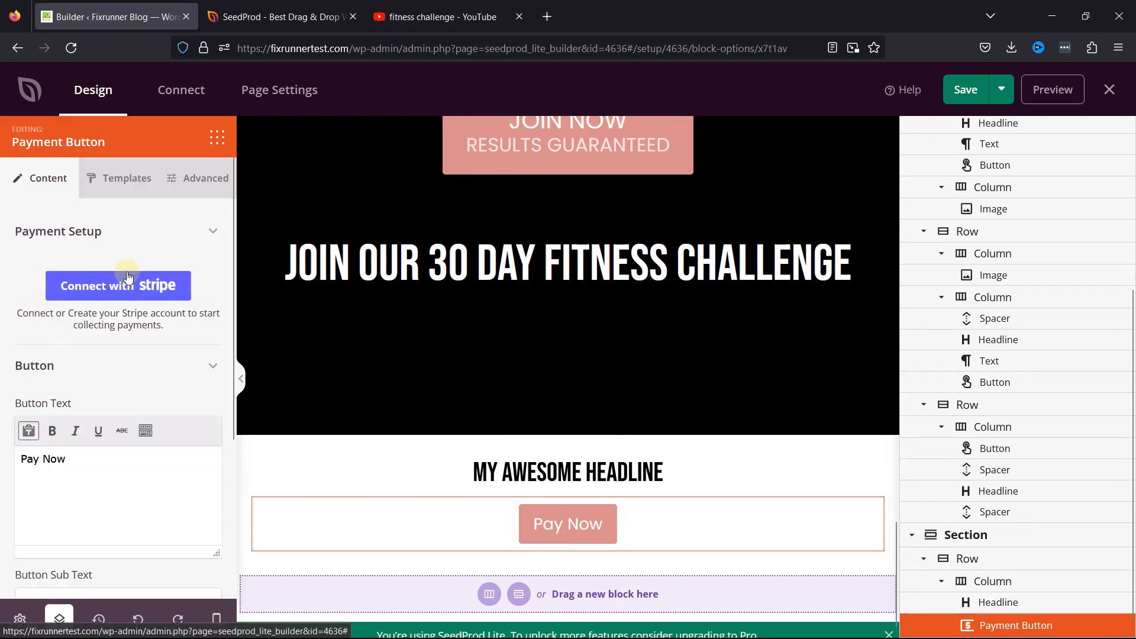
Step: Add a Giveaway block beneath the Pay Now button
{"action": "left_click", "coordinate": [219, 136]}
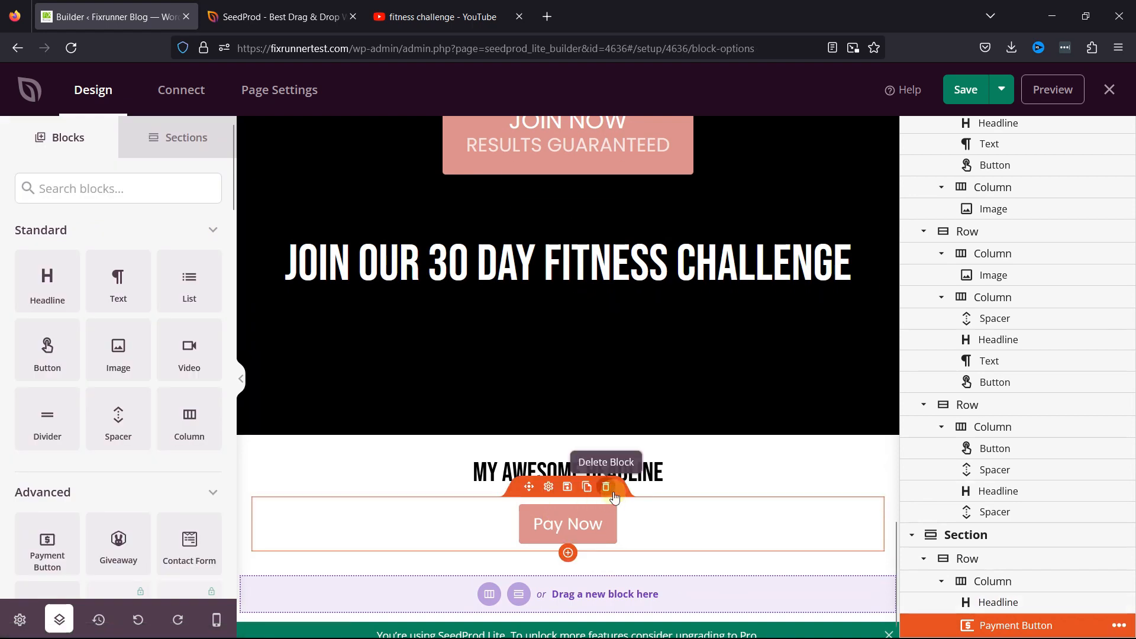
{"action": "left_click_drag", "start_coordinate": [118, 547], "coordinate": [580, 542]}
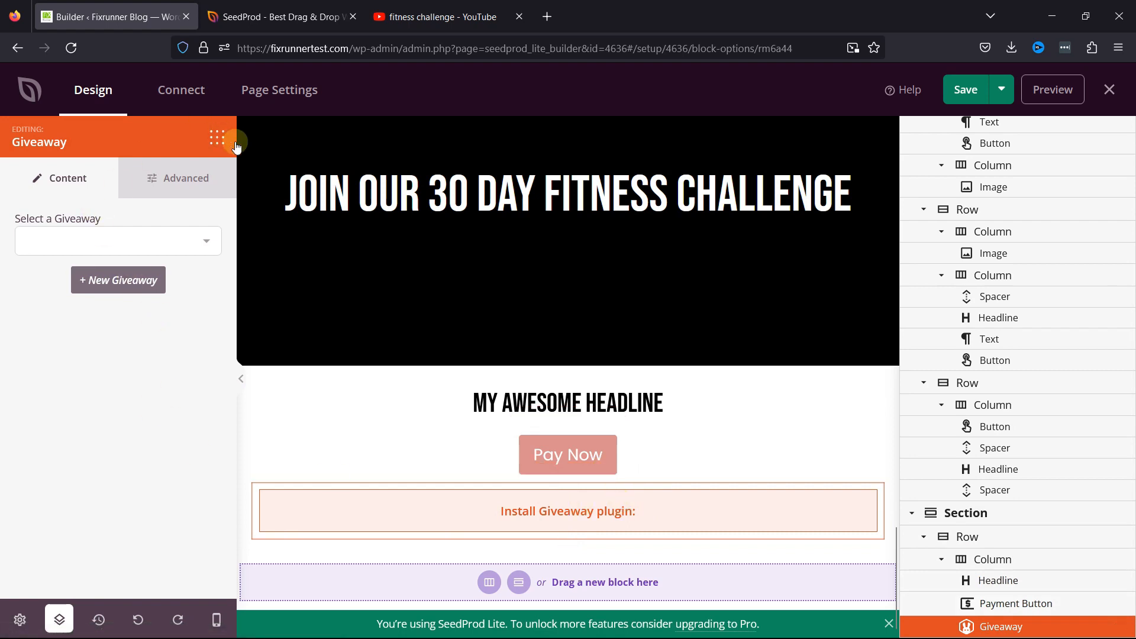
{"action": "left_click", "coordinate": [216, 137]}
Step: Delete the Payment Button and Giveaway blocks from the new section
{"action": "left_click", "coordinate": [606, 472]}
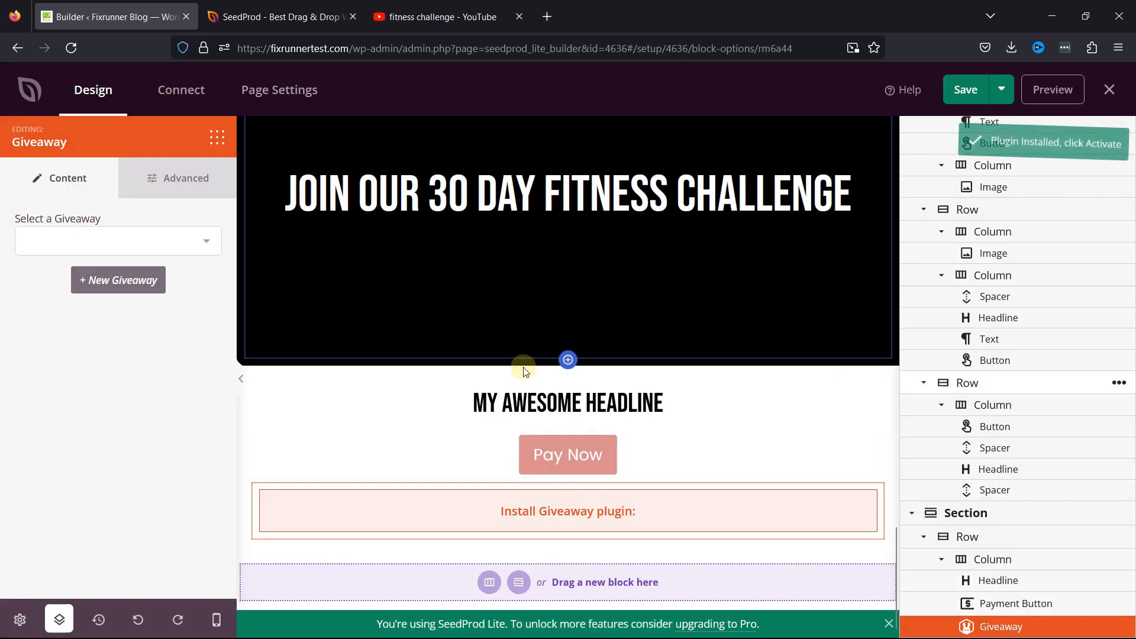
{"action": "left_click", "coordinate": [606, 423]}
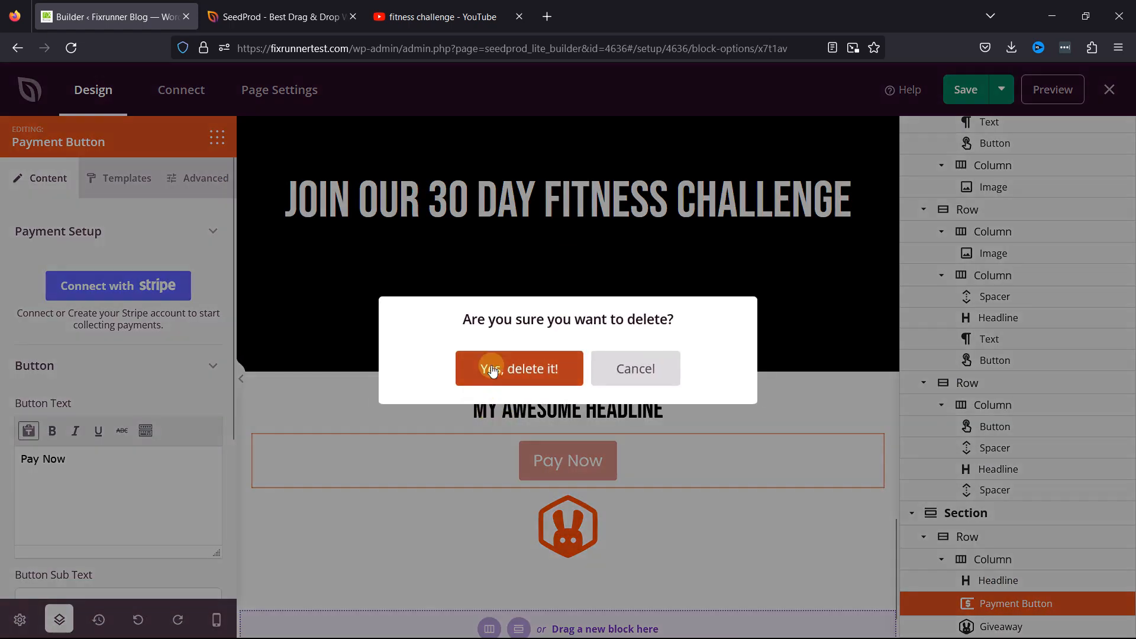
{"action": "left_click", "coordinate": [496, 368]}
{"action": "left_click", "coordinate": [606, 430]}
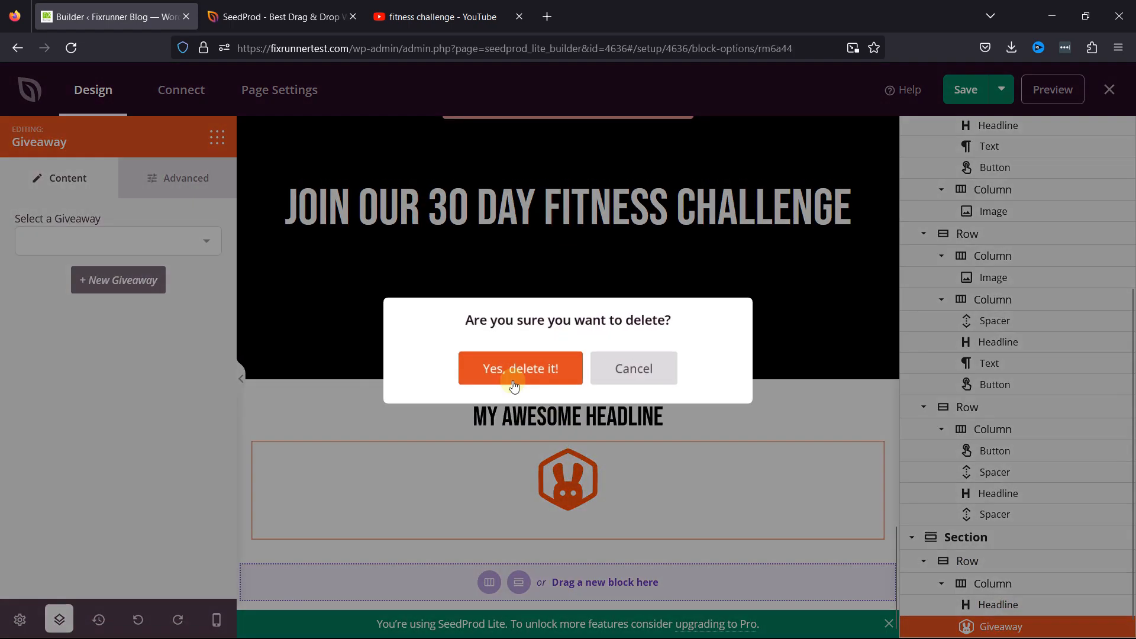
{"action": "left_click", "coordinate": [505, 371]}
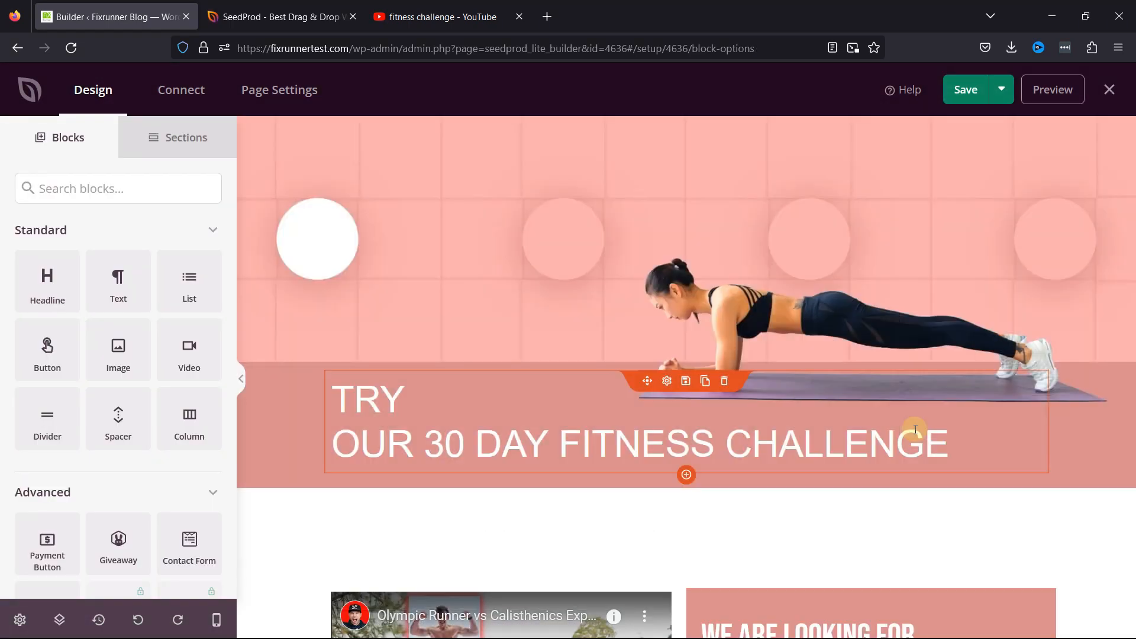
Step: Open the global settings and look over the font and color options
{"action": "left_click", "coordinate": [32, 621]}
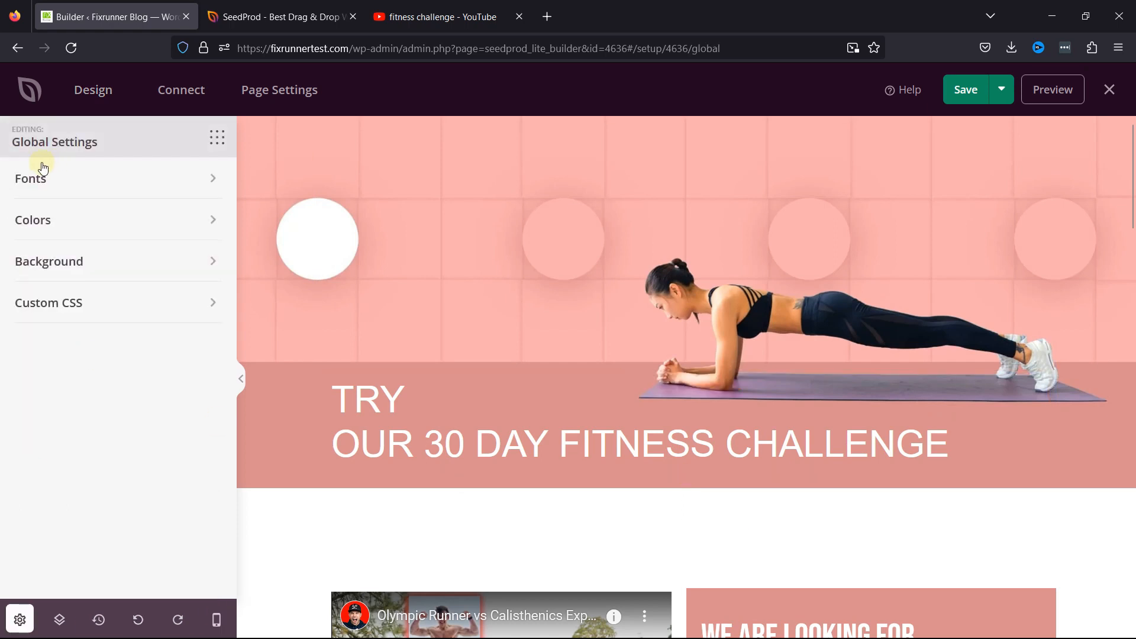
{"action": "left_click", "coordinate": [104, 187]}
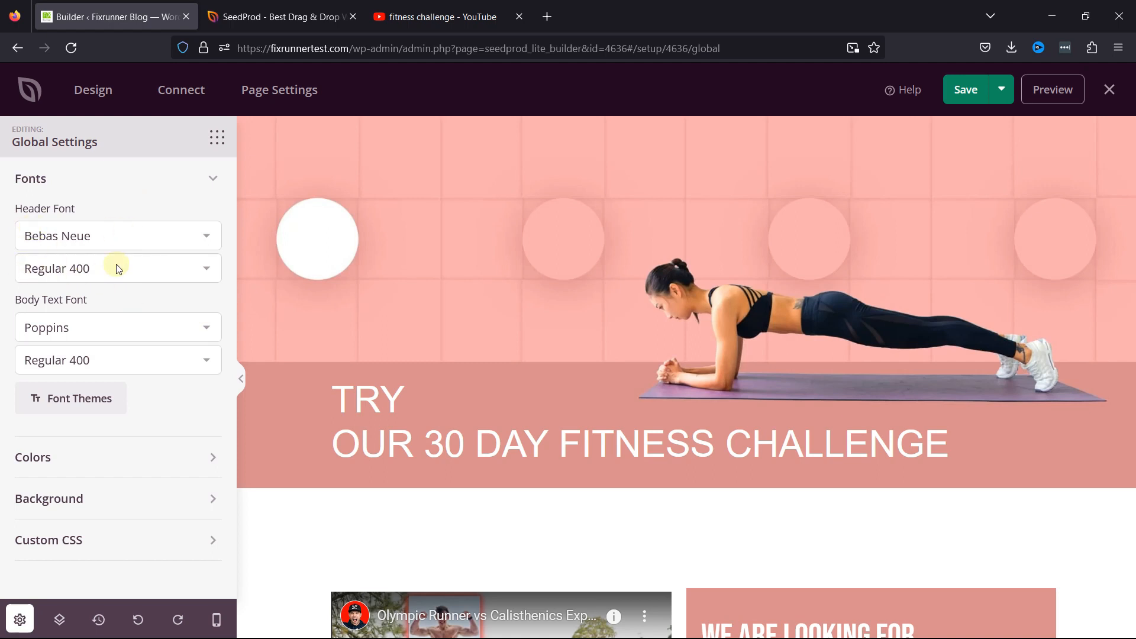
{"action": "left_click", "coordinate": [48, 458]}
{"action": "scroll", "coordinate": [174, 380], "scroll_direction": "down", "scroll_amount": 3}
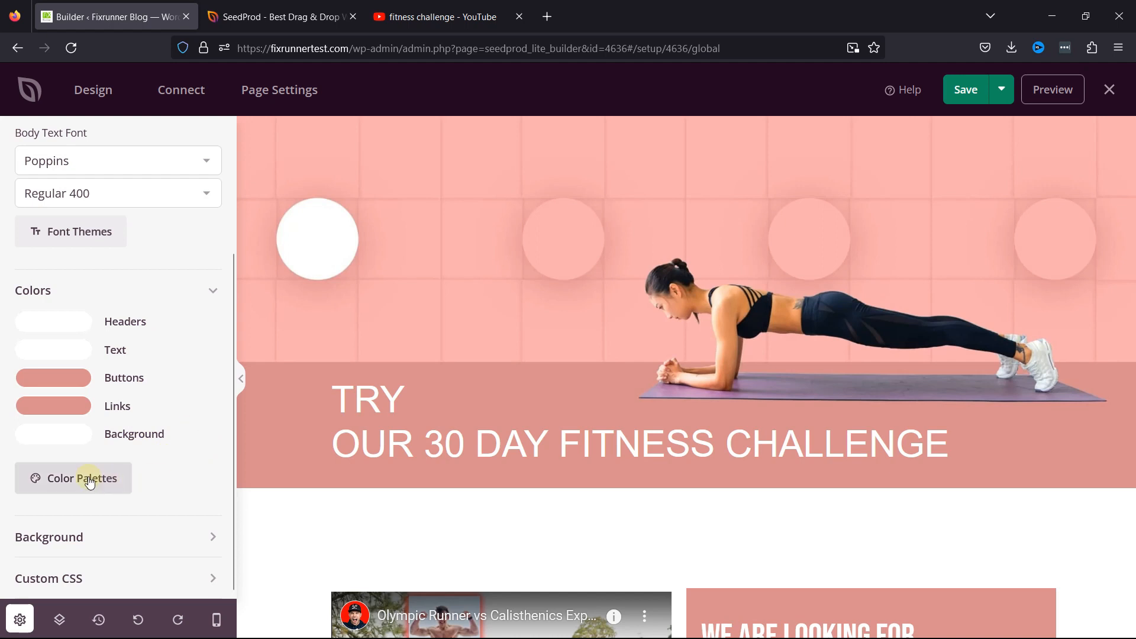
Step: Try to apply a color palette from the palette library to the page
{"action": "left_click", "coordinate": [110, 475]}
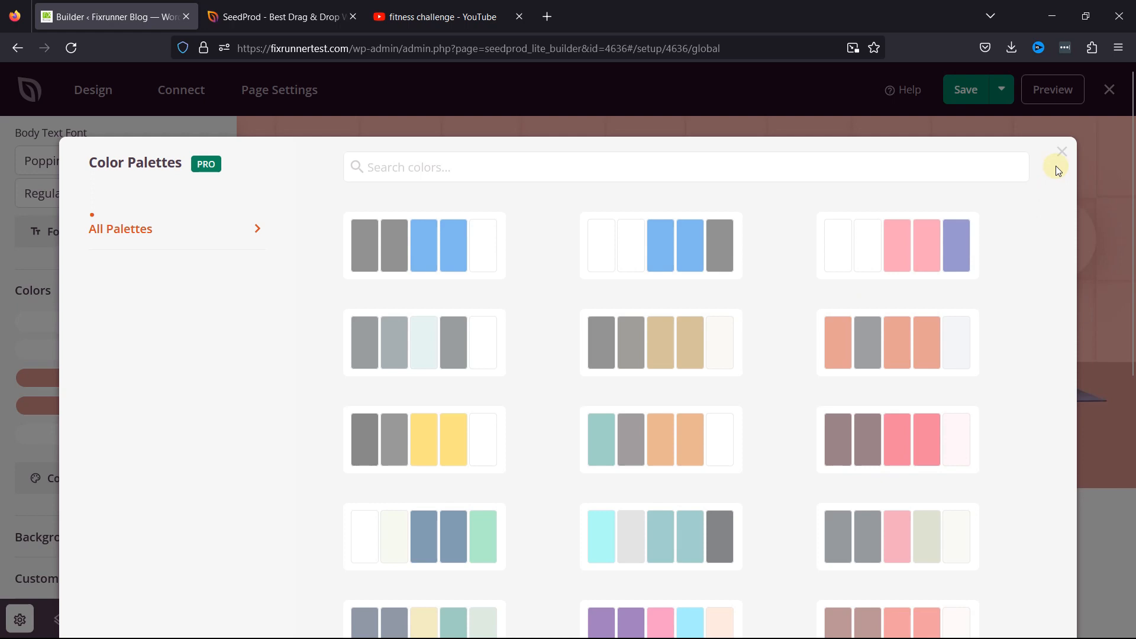
{"action": "left_click", "coordinate": [864, 354]}
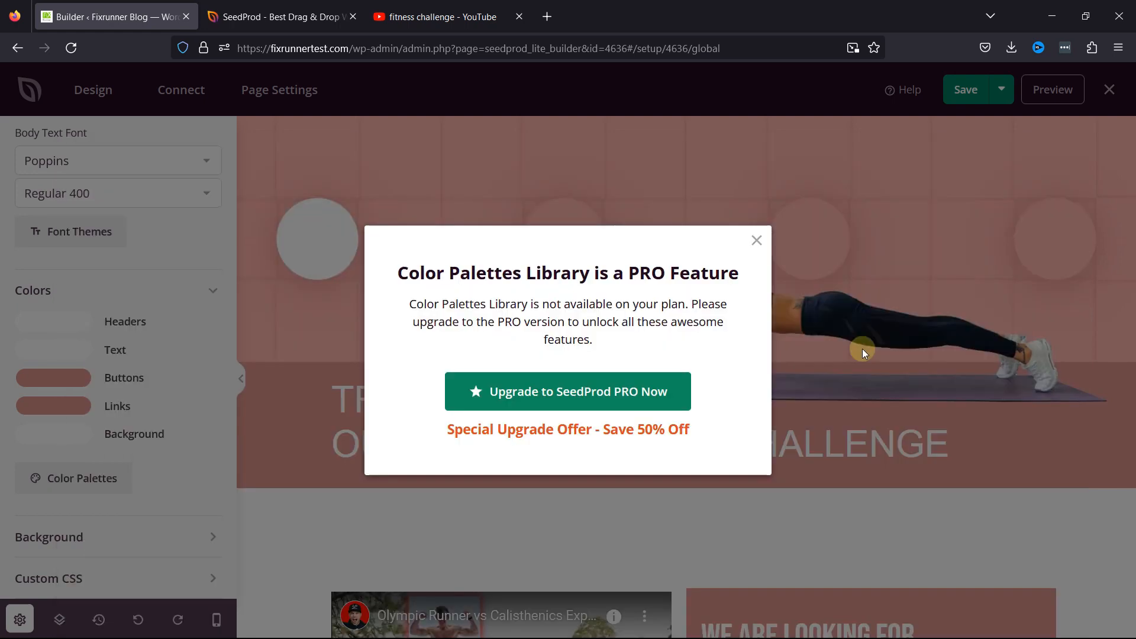
{"action": "left_click", "coordinate": [756, 241]}
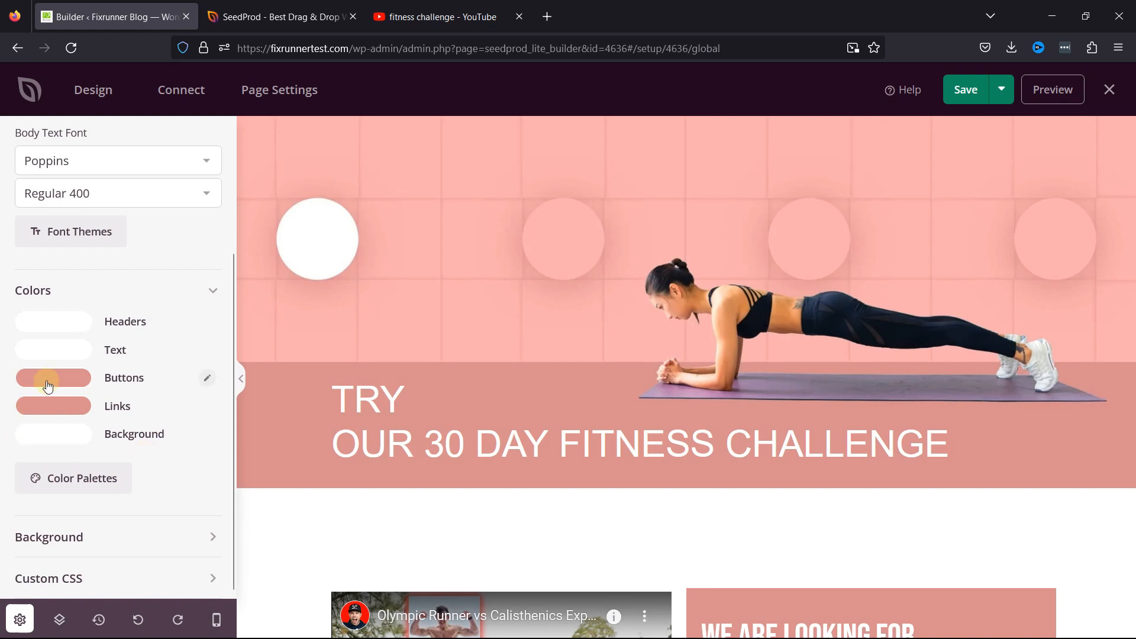
Step: Set the global text color to black (#000000)
{"action": "scroll", "coordinate": [668, 417], "scroll_direction": "down", "scroll_amount": 10}
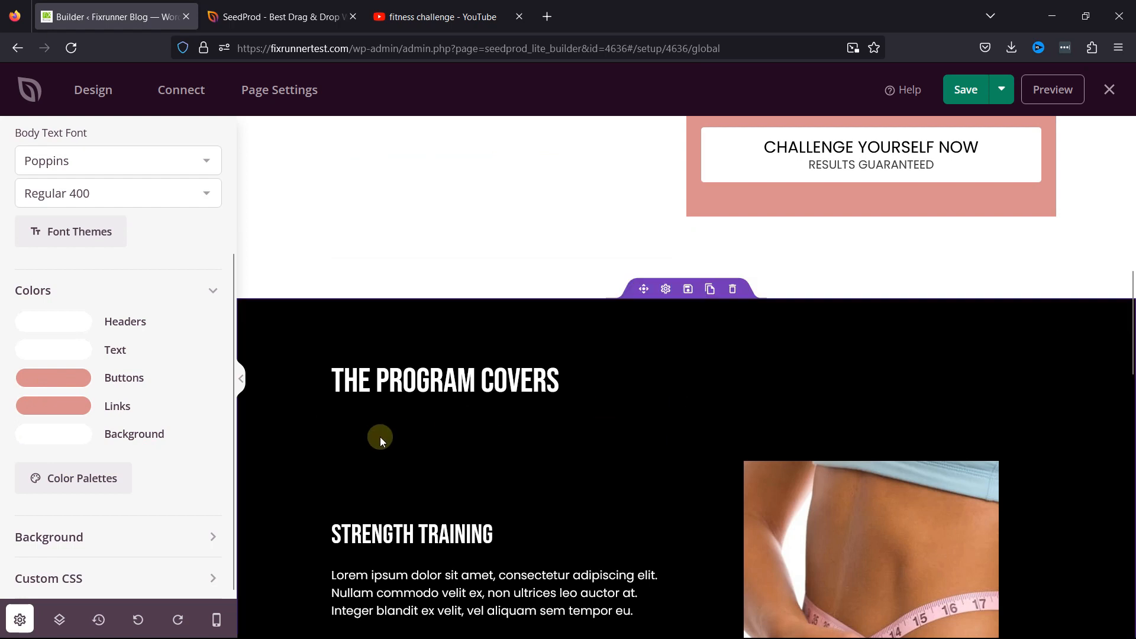
{"action": "scroll", "coordinate": [586, 400], "scroll_direction": "down", "scroll_amount": 10}
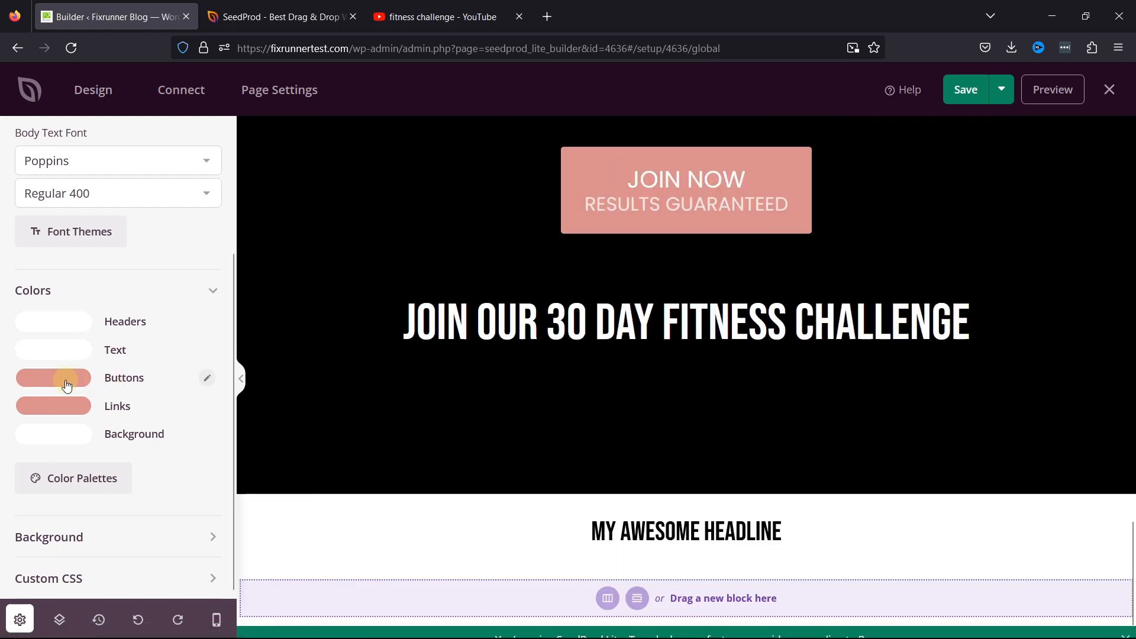
{"action": "left_click", "coordinate": [53, 349]}
{"action": "left_click_drag", "start_coordinate": [43, 433], "coordinate": [28, 484]}
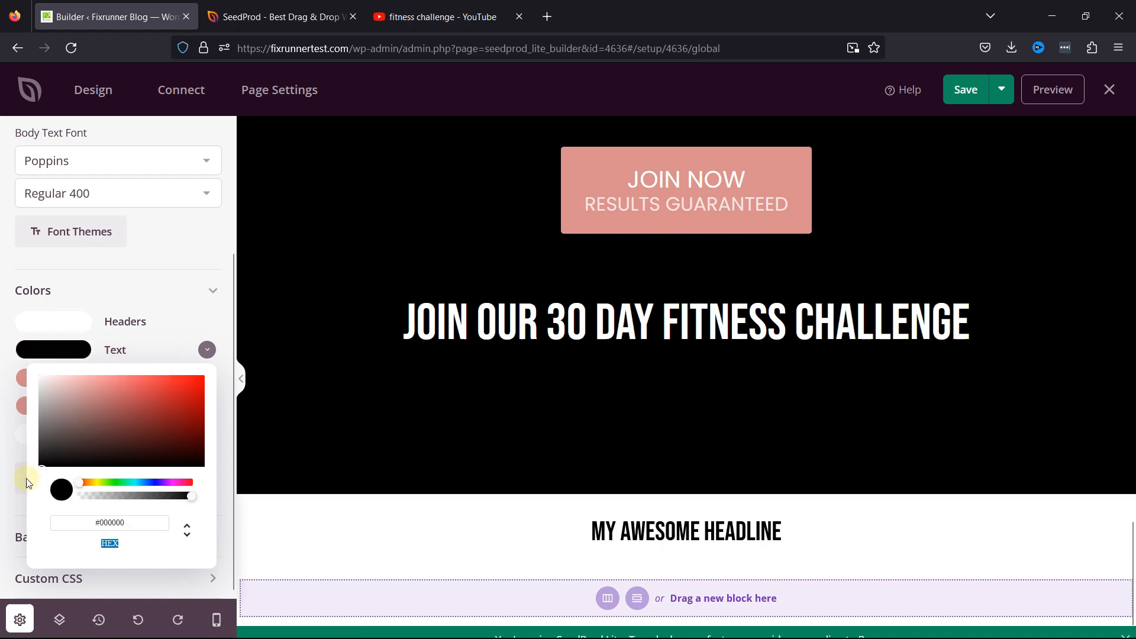
{"action": "left_click", "coordinate": [230, 445]}
Step: Set the global text color back to white (#FFFFFF)
{"action": "scroll", "coordinate": [675, 321], "scroll_direction": "up", "scroll_amount": 12}
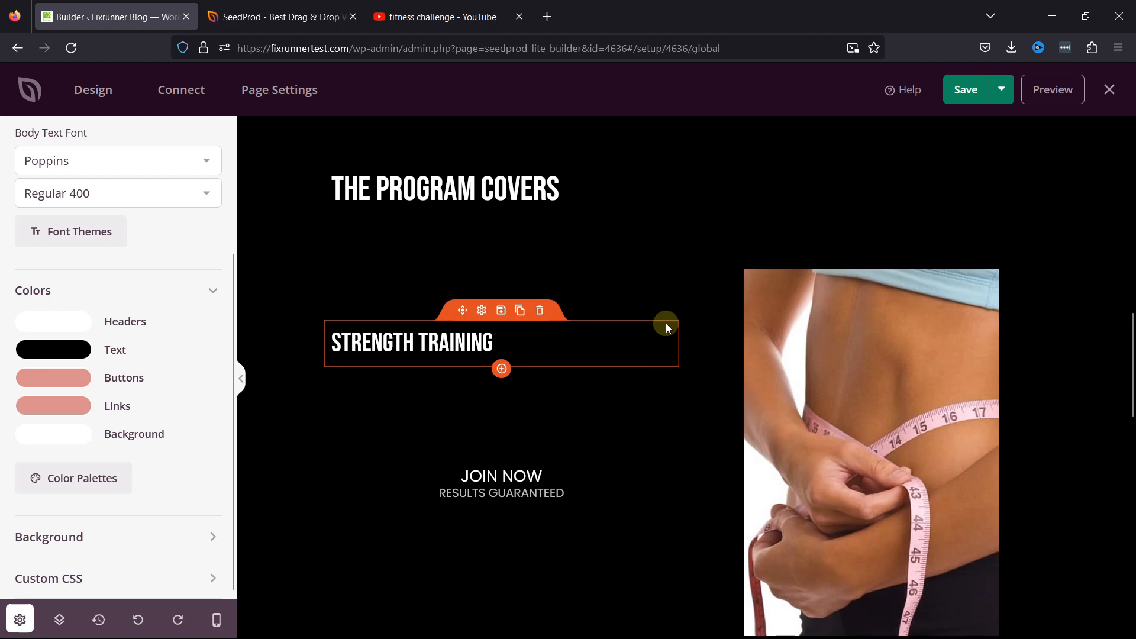
{"action": "left_click", "coordinate": [27, 350]}
{"action": "left_click_drag", "start_coordinate": [61, 401], "coordinate": [39, 377]}
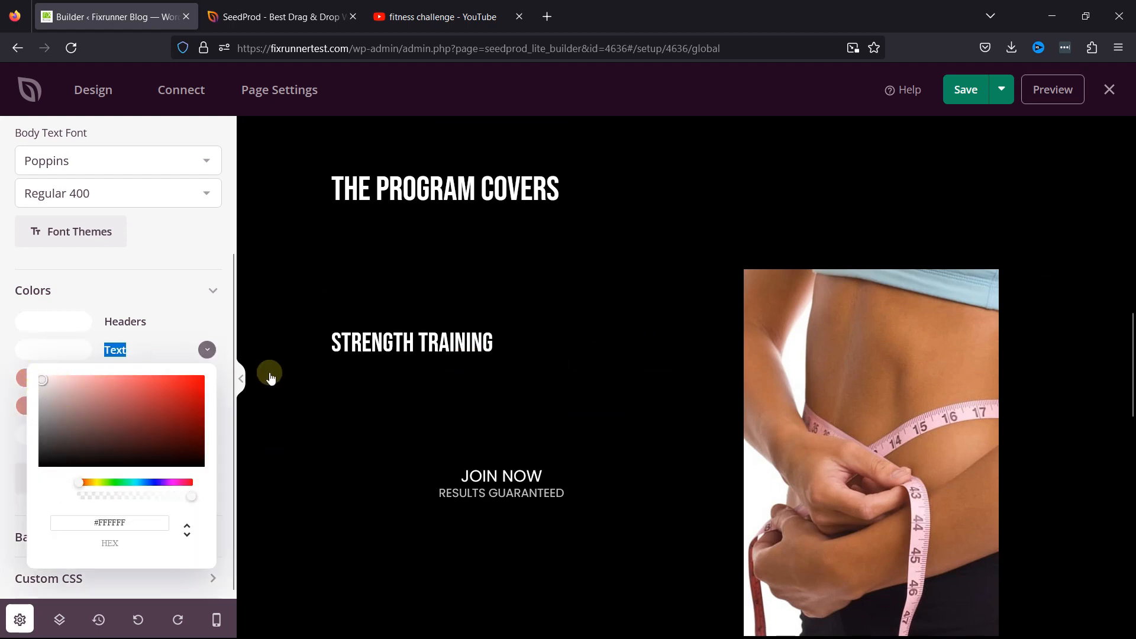
{"action": "left_click", "coordinate": [223, 417]}
Step: Change the global button color to black (#000000)
{"action": "scroll", "coordinate": [585, 375], "scroll_direction": "down", "scroll_amount": 6}
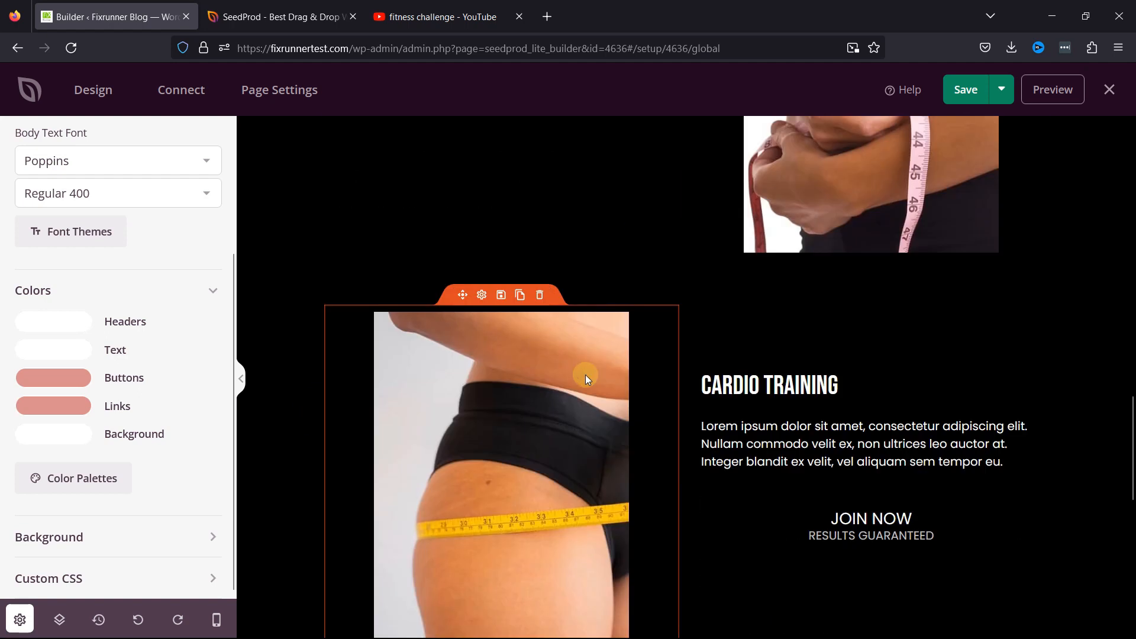
{"action": "scroll", "coordinate": [585, 375], "scroll_direction": "down", "scroll_amount": 5}
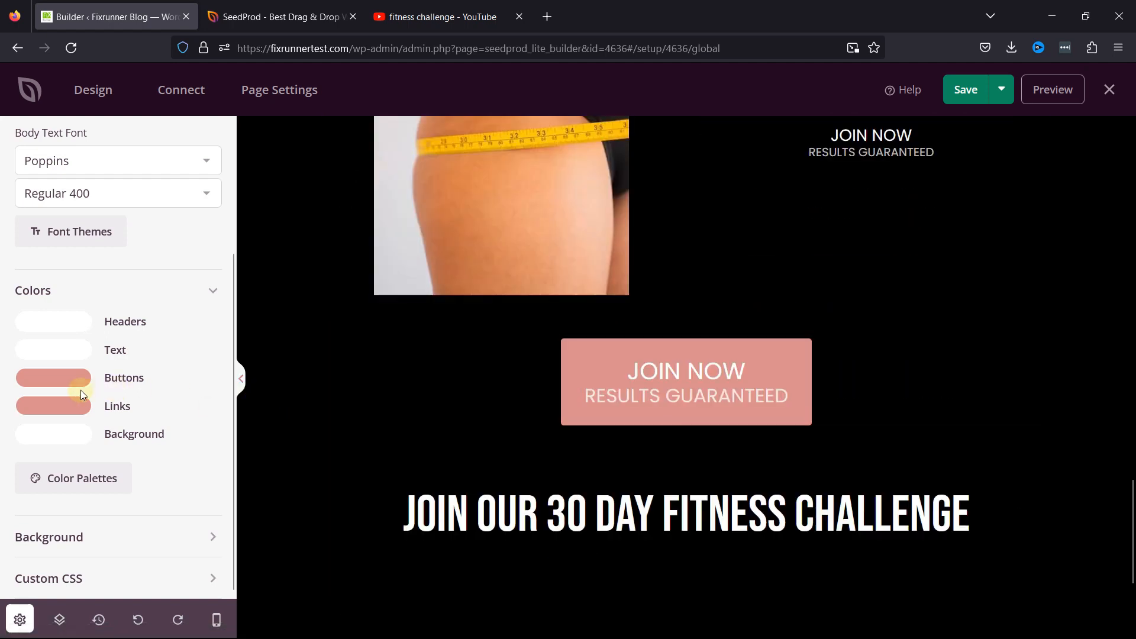
{"action": "left_click", "coordinate": [53, 378]}
{"action": "left_click", "coordinate": [190, 512]}
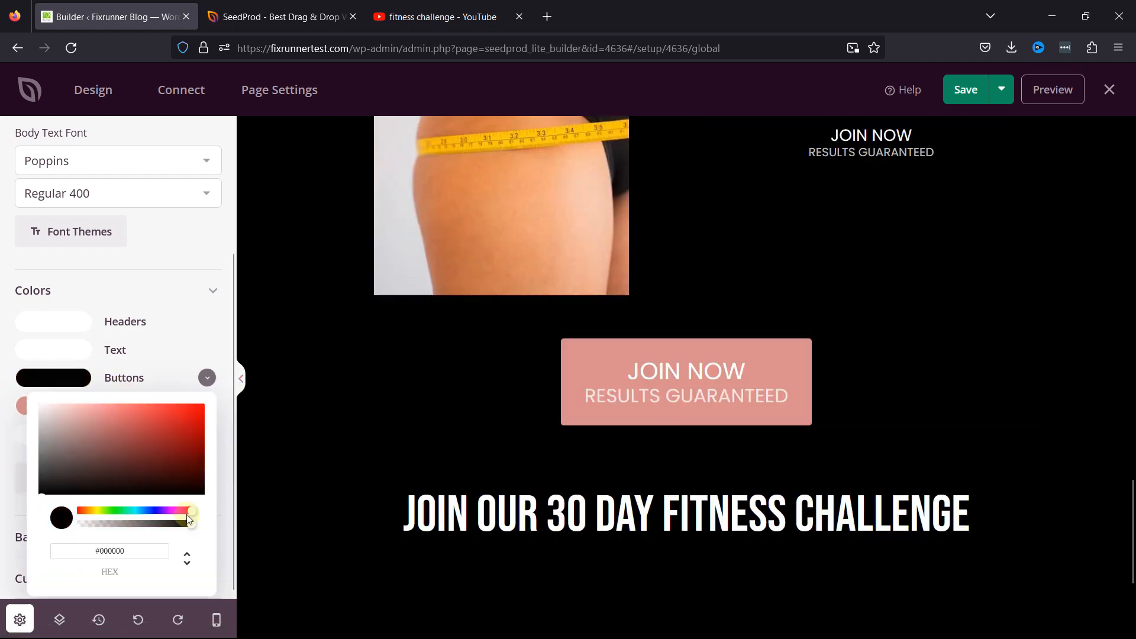
{"action": "left_click", "coordinate": [283, 432]}
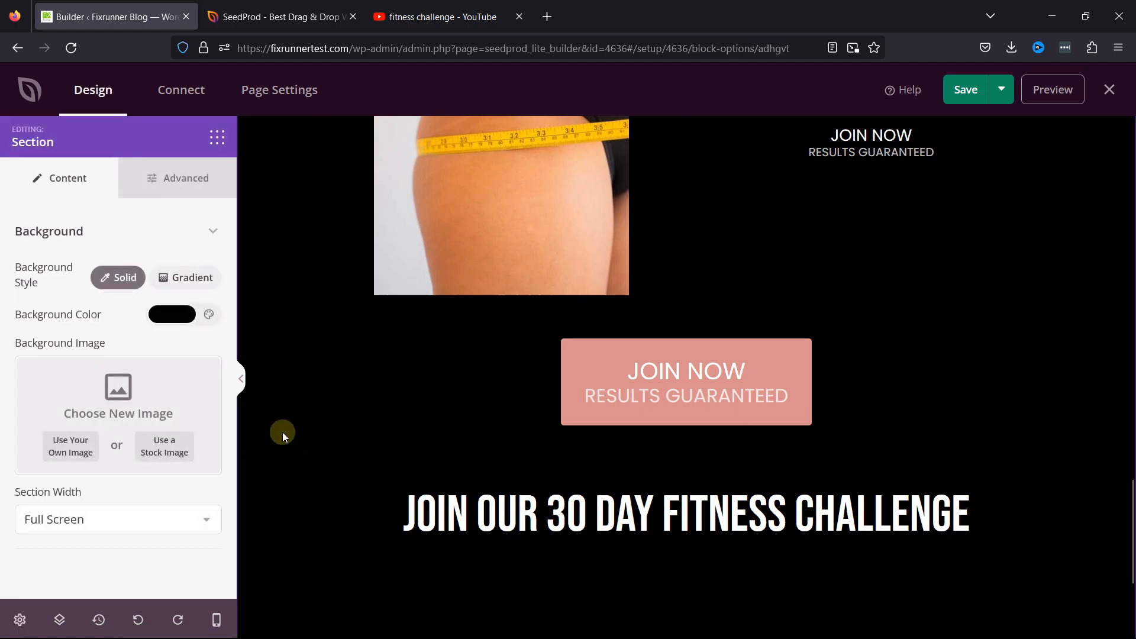
Step: Set the global button color to #D98E8B, the same hex value as the link color
{"action": "left_click", "coordinate": [30, 619]}
{"action": "left_click", "coordinate": [58, 222]}
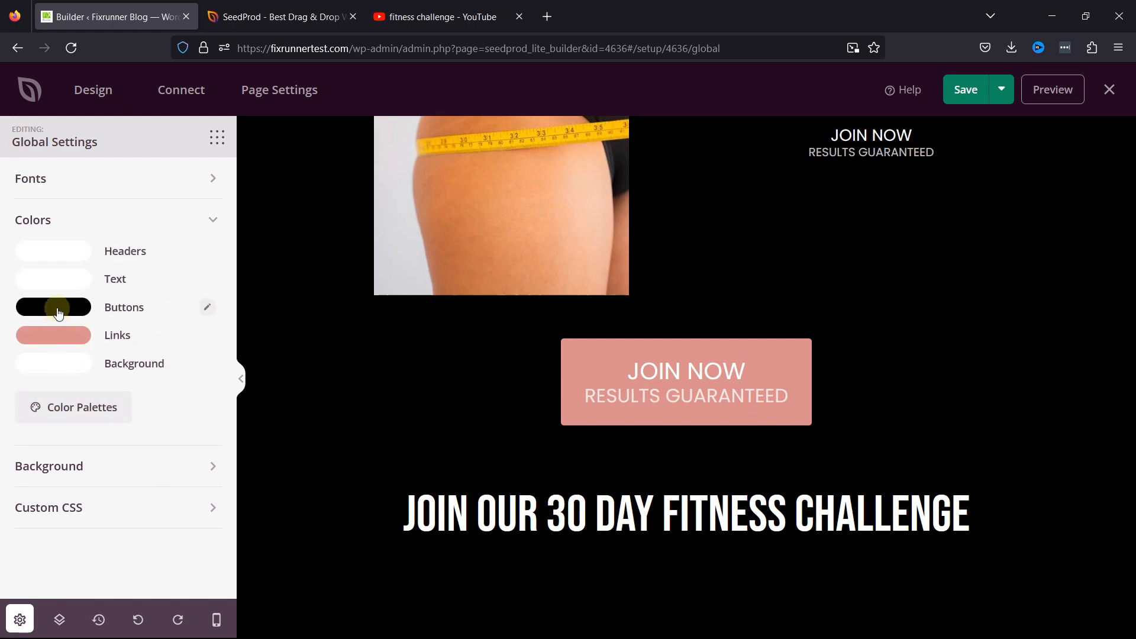
{"action": "left_click", "coordinate": [83, 335]}
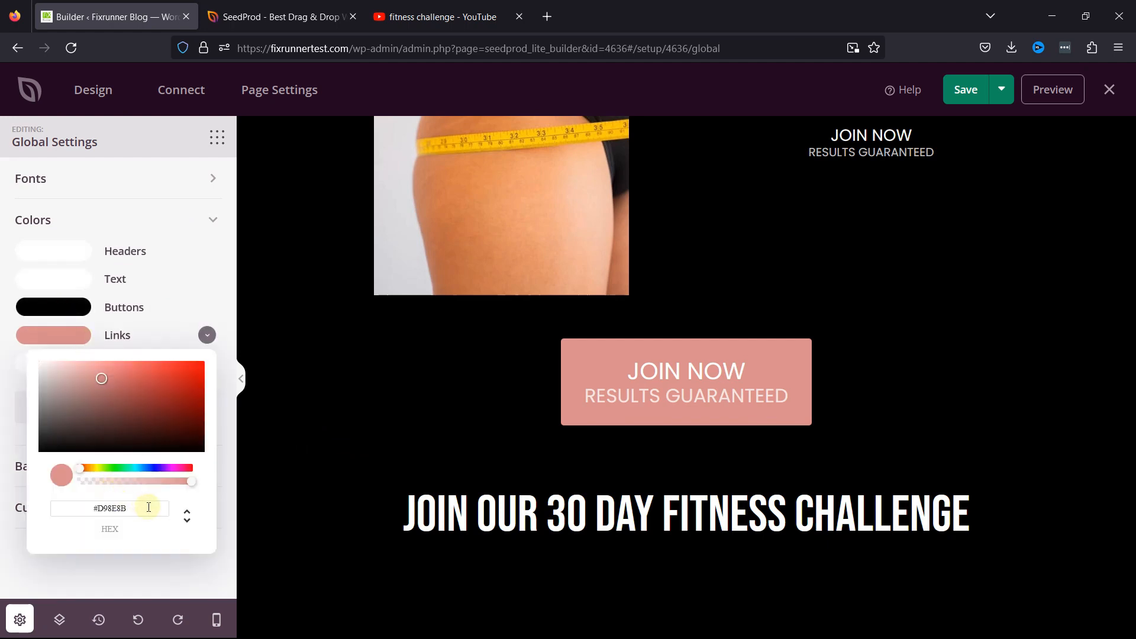
{"action": "left_click", "coordinate": [76, 307]}
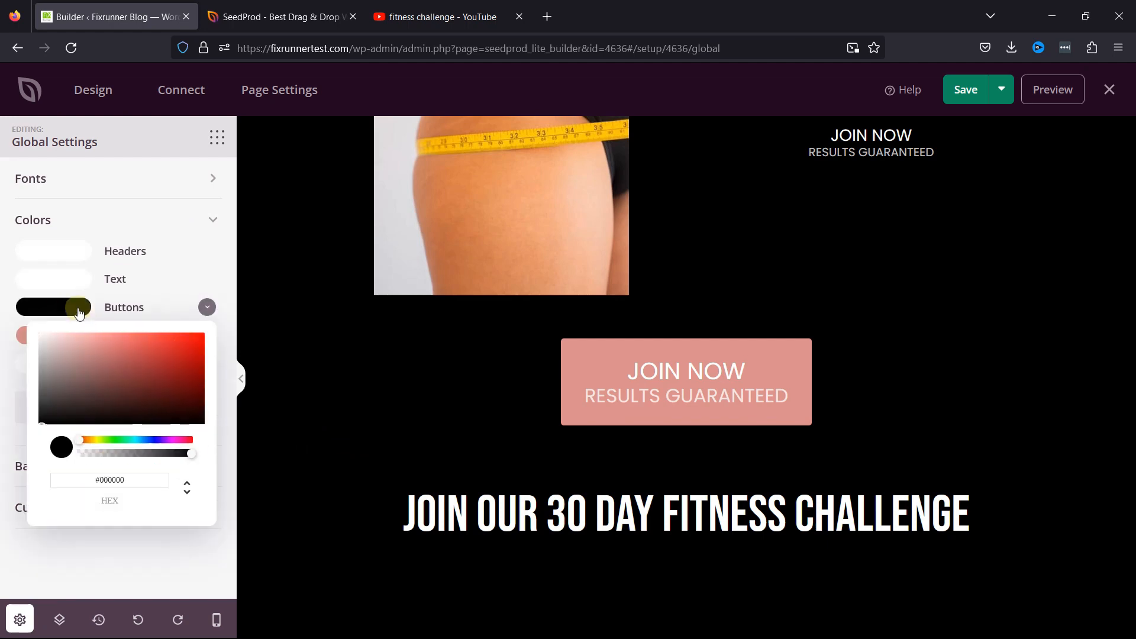
{"action": "triple_click", "coordinate": [152, 480]}
{"action": "type", "text": "#D98E8B"}
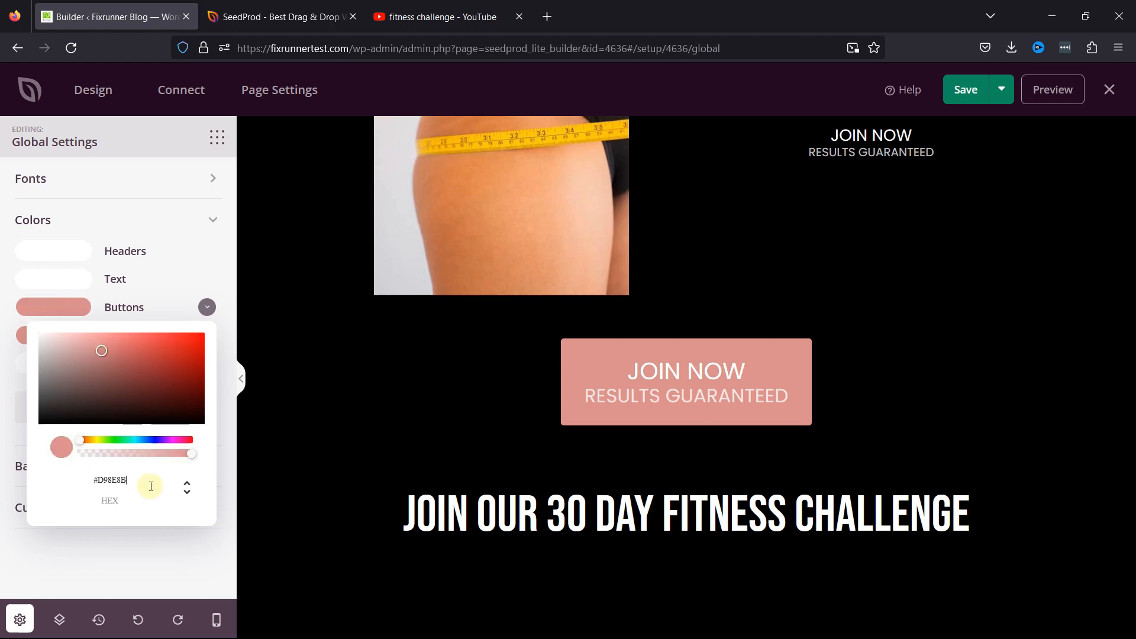
{"action": "left_click", "coordinate": [165, 564]}
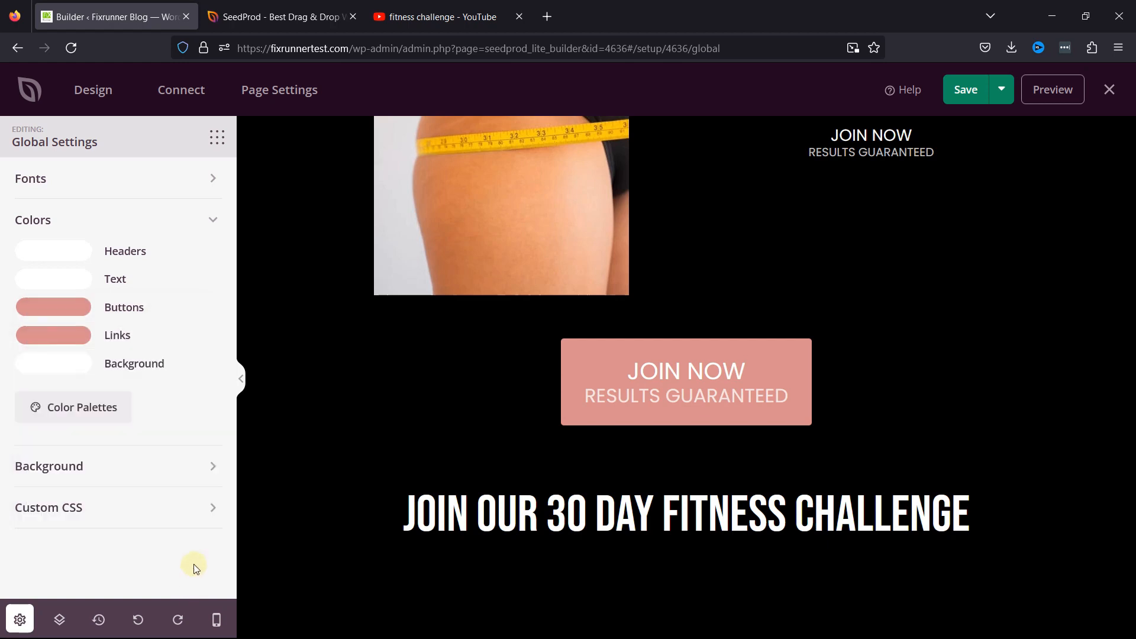
Step: Look over the page's global background options and the custom CSS field
{"action": "scroll", "coordinate": [425, 437], "scroll_direction": "down", "scroll_amount": 3}
{"action": "scroll", "coordinate": [443, 432], "scroll_direction": "up", "scroll_amount": 15}
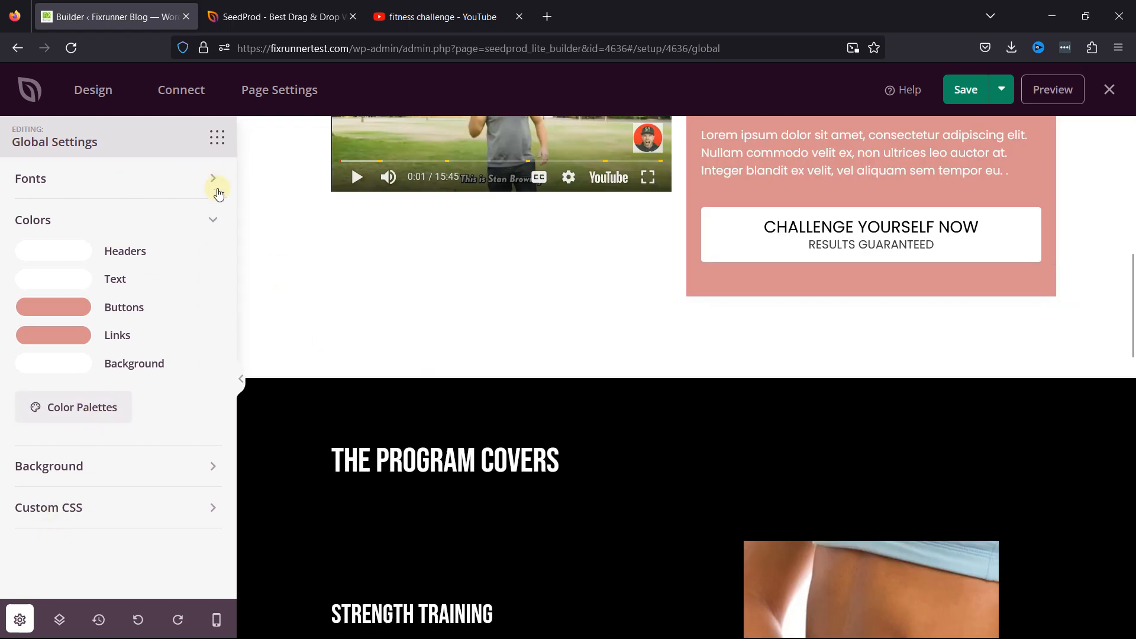
{"action": "left_click", "coordinate": [217, 221]}
{"action": "left_click", "coordinate": [169, 262]}
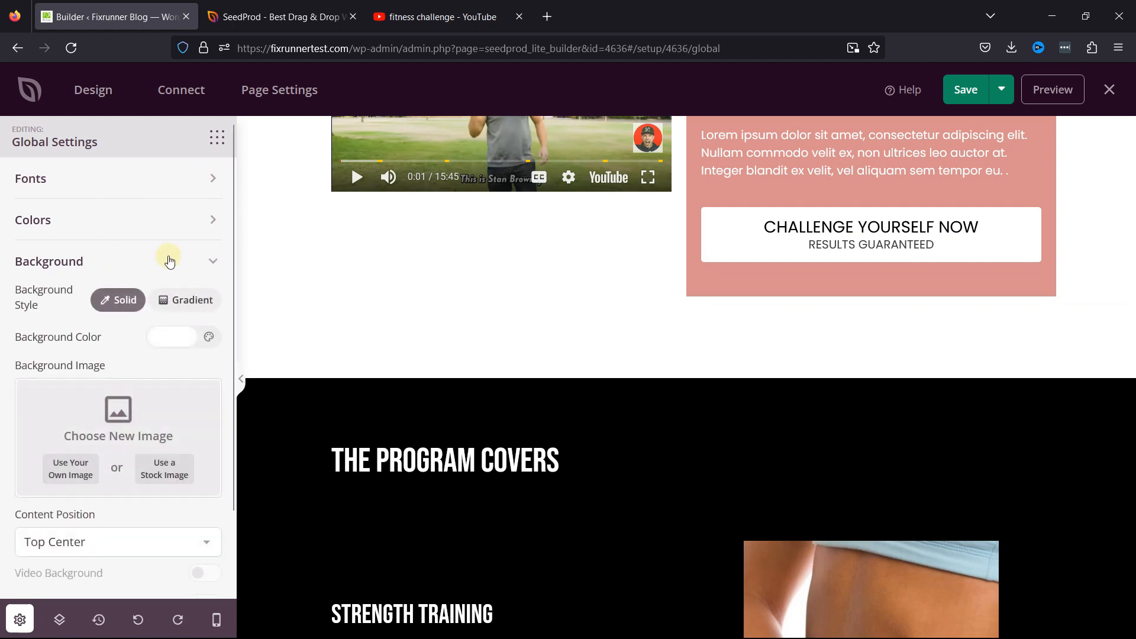
{"action": "scroll", "coordinate": [145, 470], "scroll_direction": "down", "scroll_amount": 3}
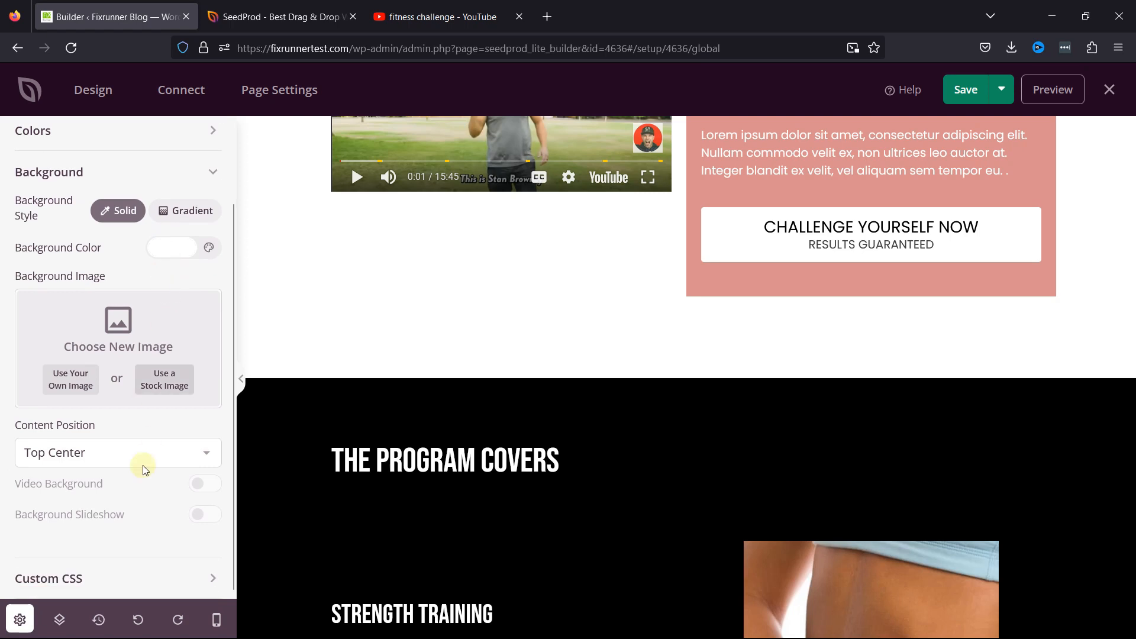
{"action": "left_click", "coordinate": [211, 172]}
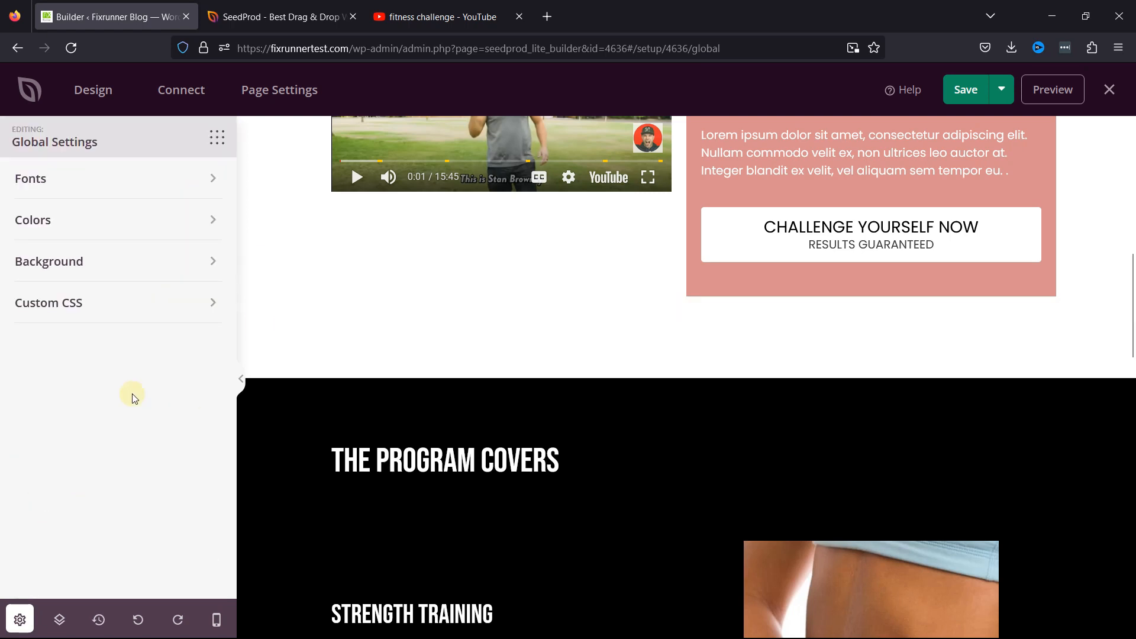
{"action": "left_click", "coordinate": [214, 314]}
{"action": "left_click", "coordinate": [125, 389]}
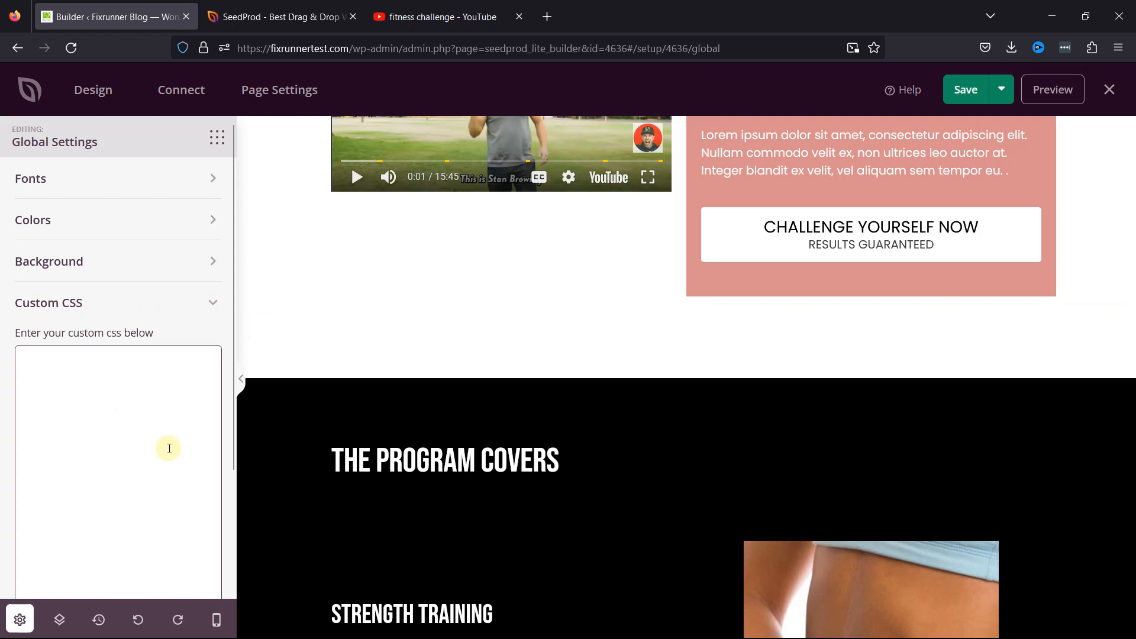
{"action": "left_click", "coordinate": [212, 313]}
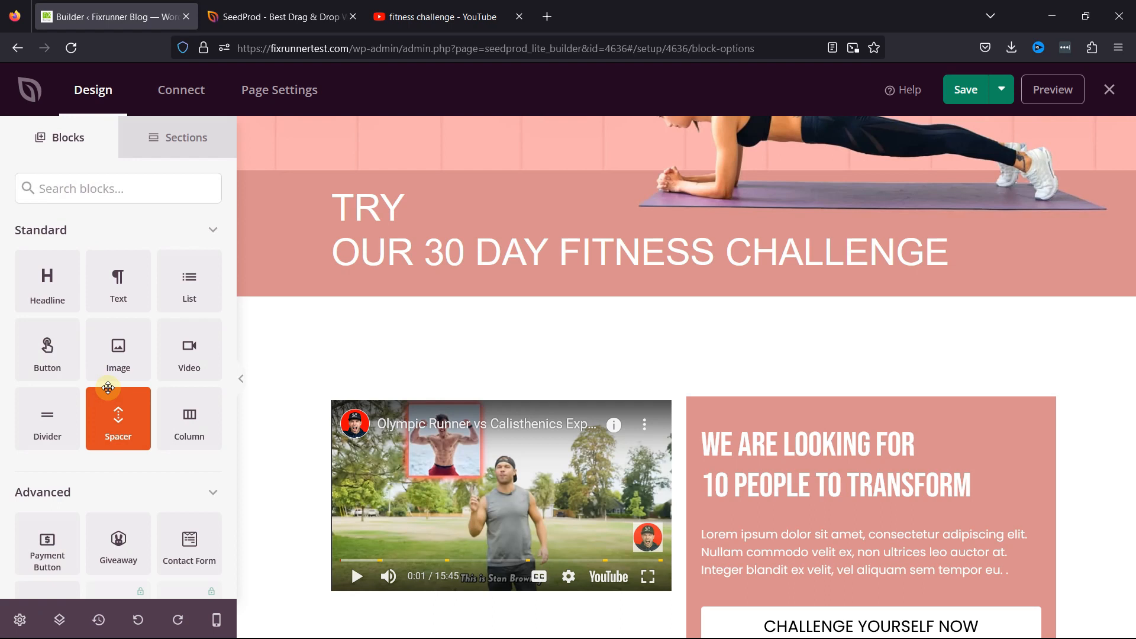
Step: Look through the email marketing and other integrations available for connecting to the page
{"action": "left_click", "coordinate": [179, 90]}
{"action": "scroll", "coordinate": [535, 462], "scroll_direction": "down", "scroll_amount": 3}
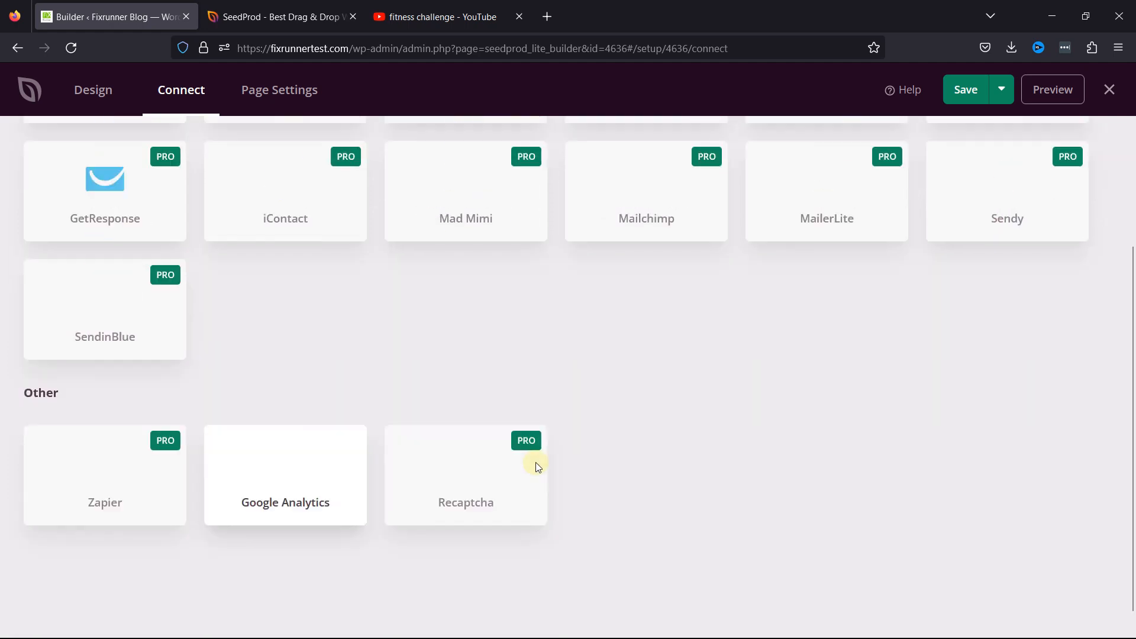
{"action": "scroll", "coordinate": [929, 509], "scroll_direction": "up", "scroll_amount": 3}
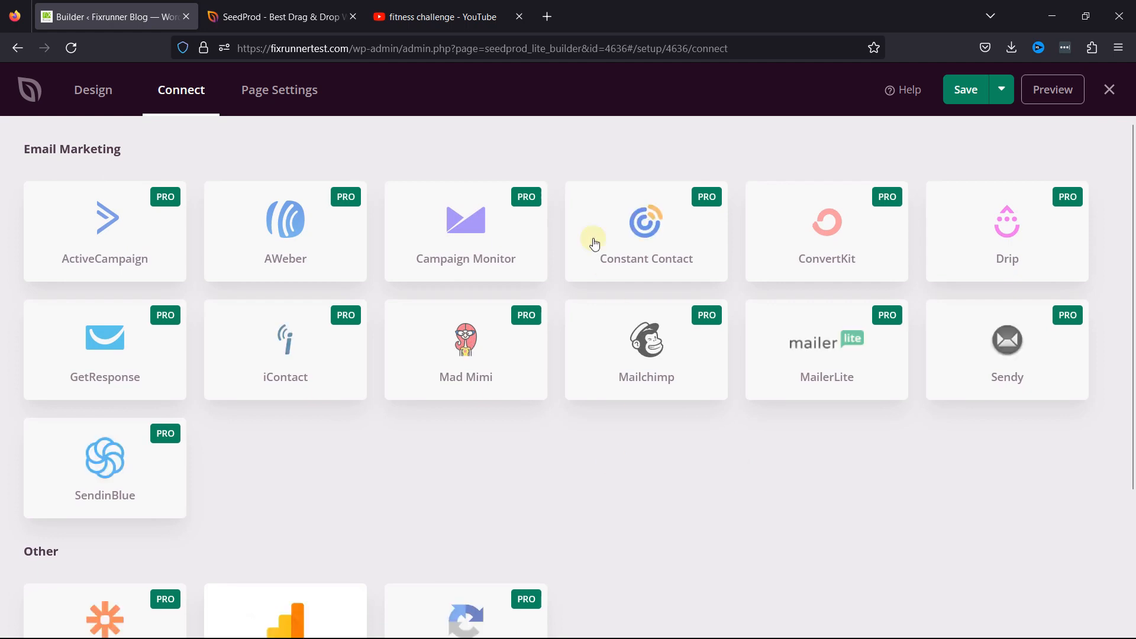
Step: Review the general page settings, including page title, URL, status, SeedProd link and isolation mode
{"action": "left_click", "coordinate": [283, 95]}
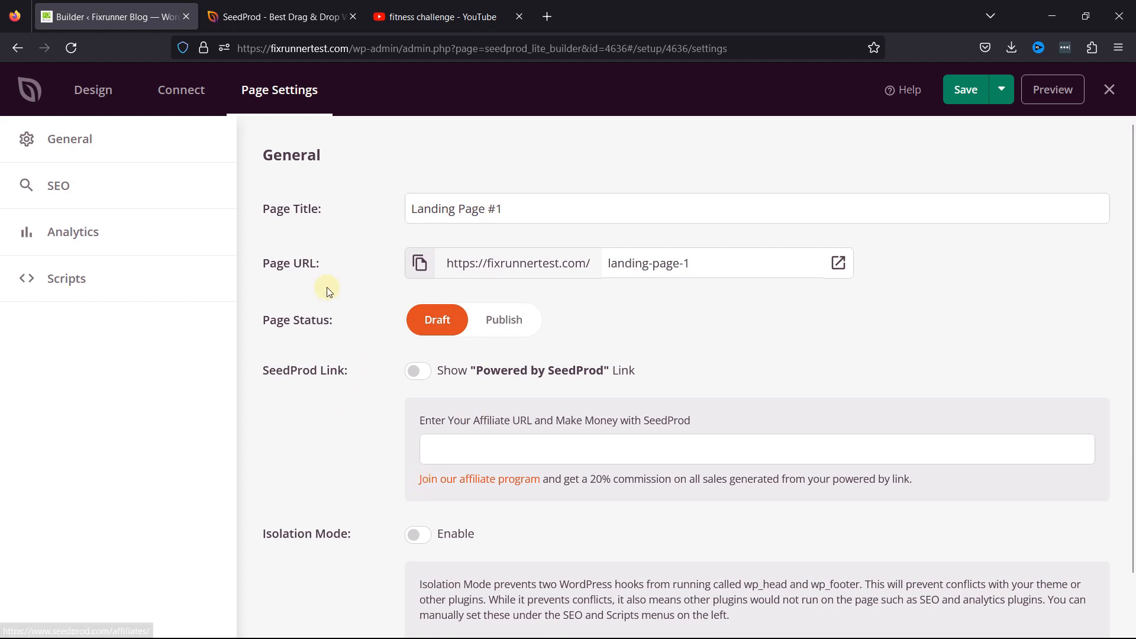
{"action": "left_click_drag", "start_coordinate": [408, 209], "coordinate": [664, 237]}
{"action": "left_click_drag", "start_coordinate": [732, 266], "coordinate": [525, 285]}
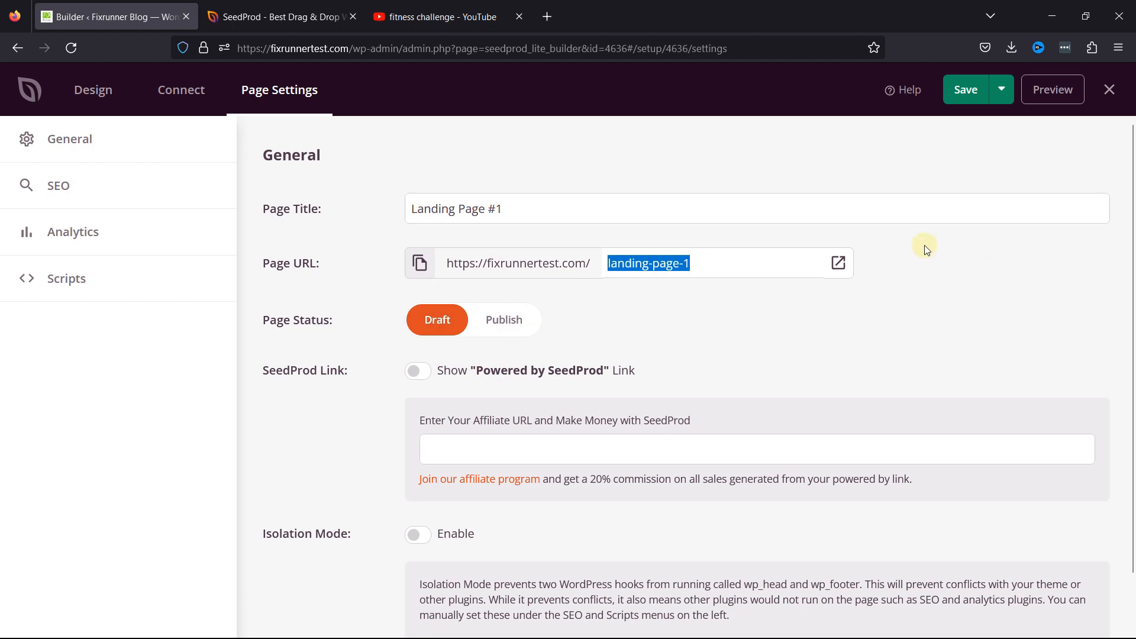
{"action": "left_click", "coordinate": [750, 335]}
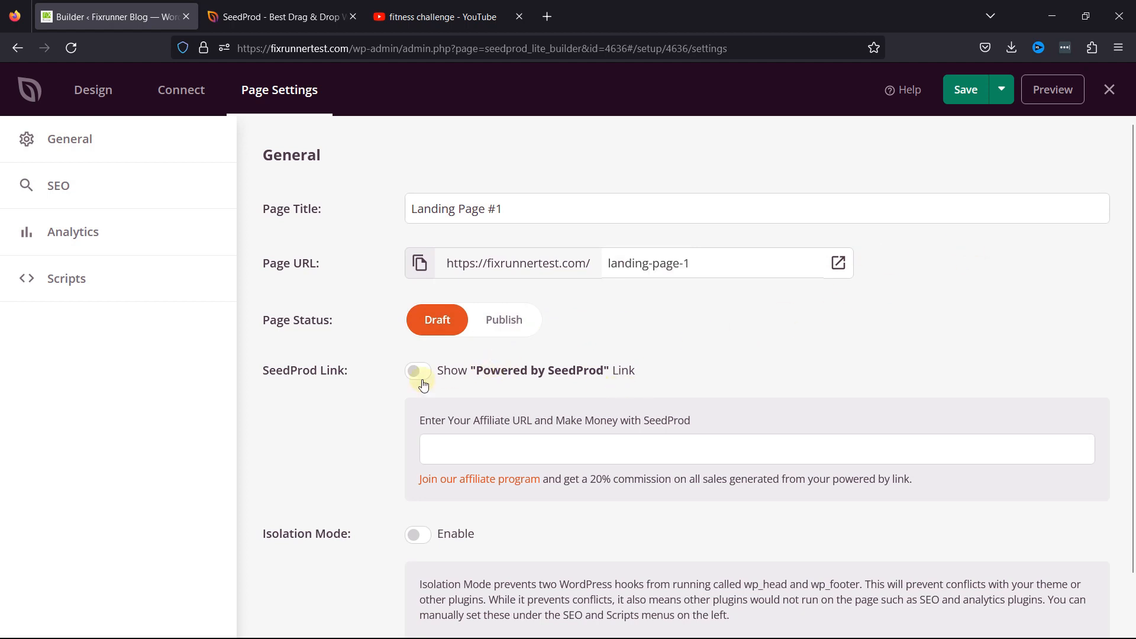
{"action": "scroll", "coordinate": [423, 379], "scroll_direction": "down", "scroll_amount": 3}
{"action": "scroll", "coordinate": [424, 377], "scroll_direction": "up", "scroll_amount": 3}
Step: Install the All In One SEO plugin from the page's SEO settings and open this page's SEO settings for editing
{"action": "left_click", "coordinate": [109, 190]}
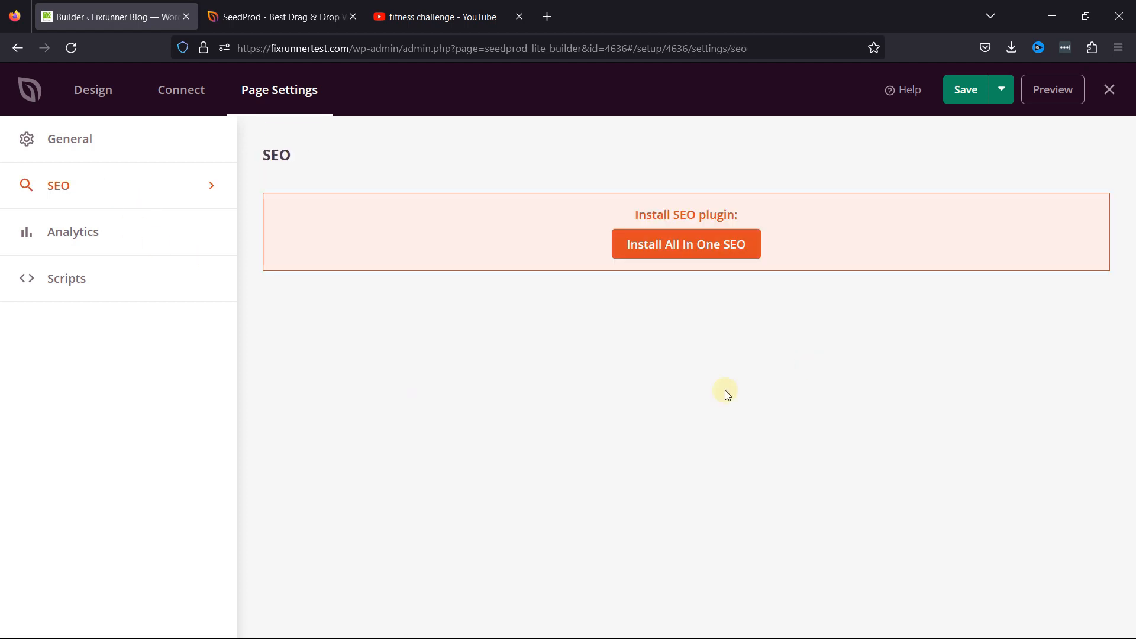
{"action": "left_click", "coordinate": [692, 247]}
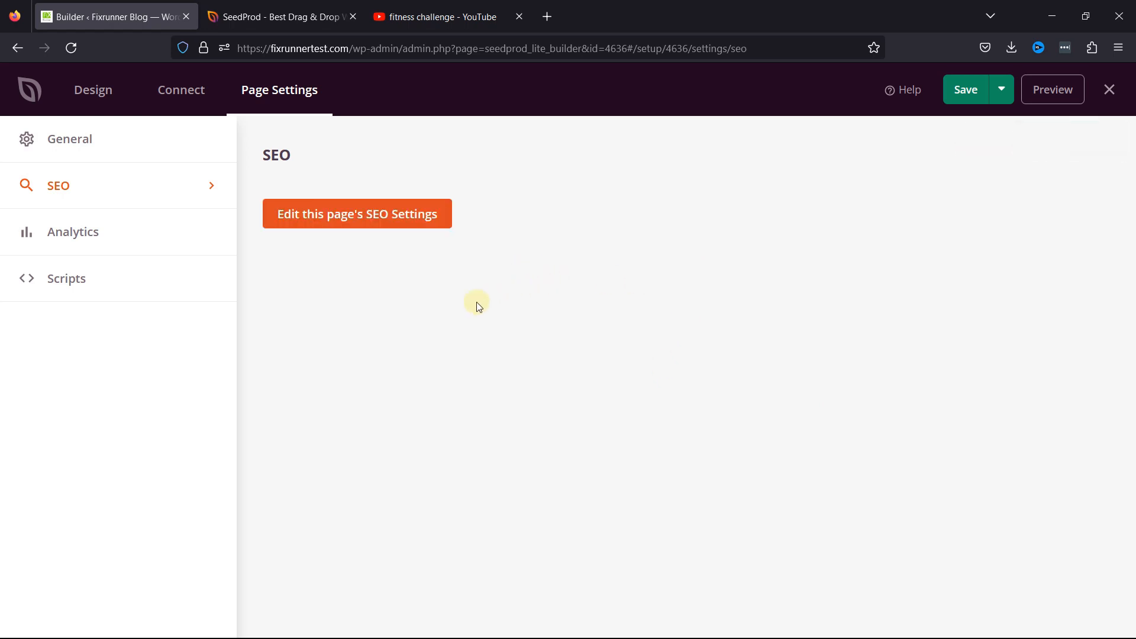
{"action": "left_click", "coordinate": [363, 217]}
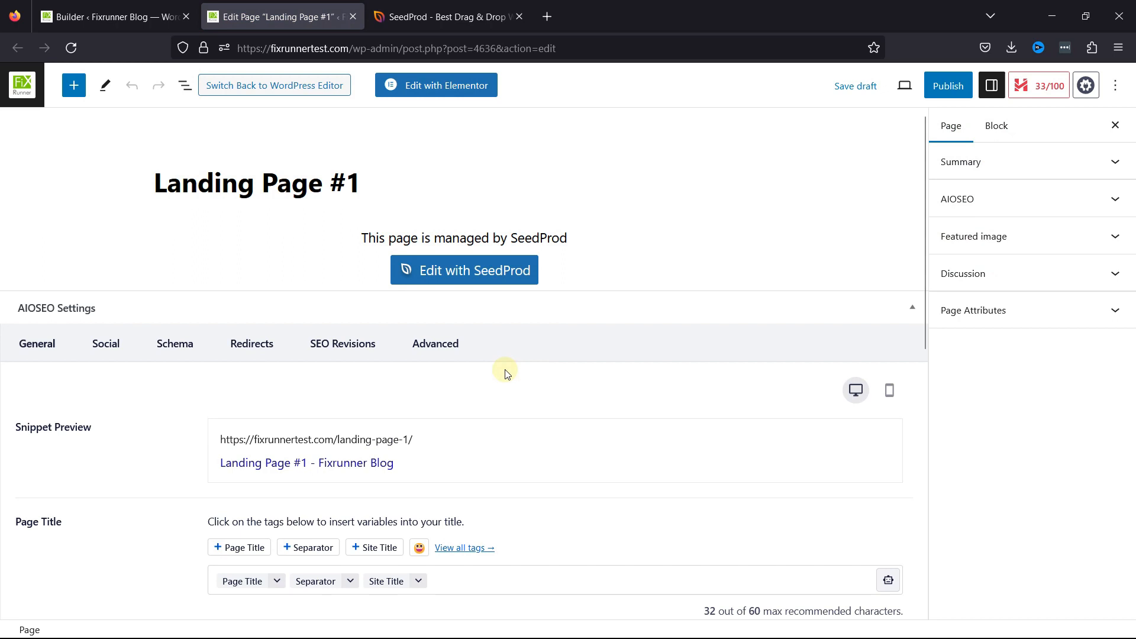
Step: Review the AIOSEO snippet preview, page title, meta description, focus keyphrase and page analysis settings
{"action": "scroll", "coordinate": [505, 373], "scroll_direction": "down", "scroll_amount": 5}
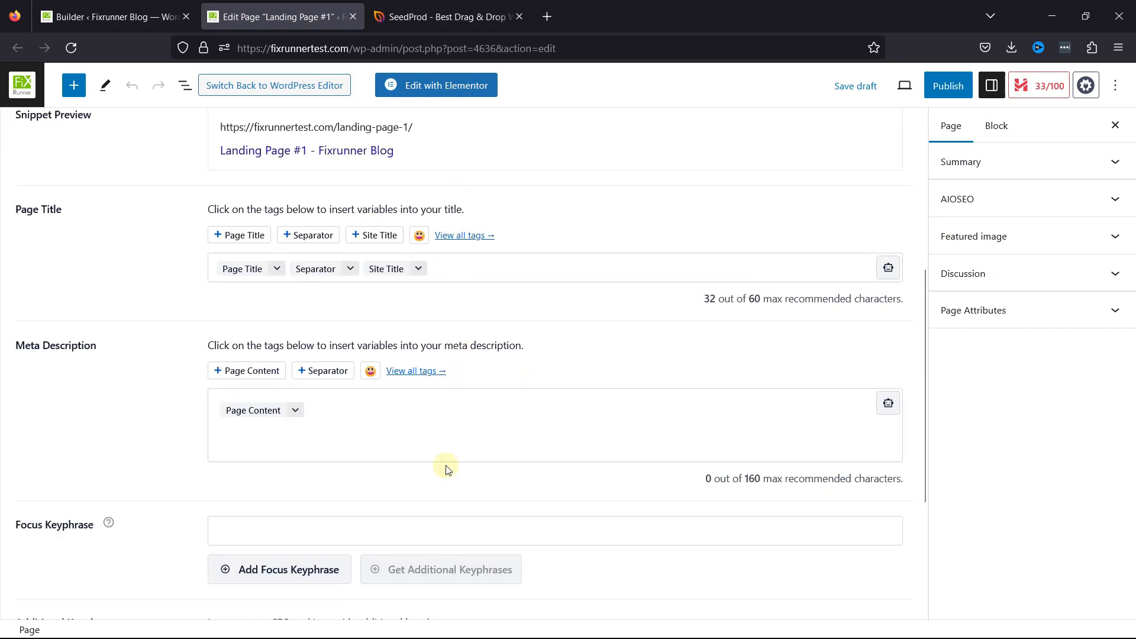
{"action": "scroll", "coordinate": [444, 432], "scroll_direction": "up", "scroll_amount": 3}
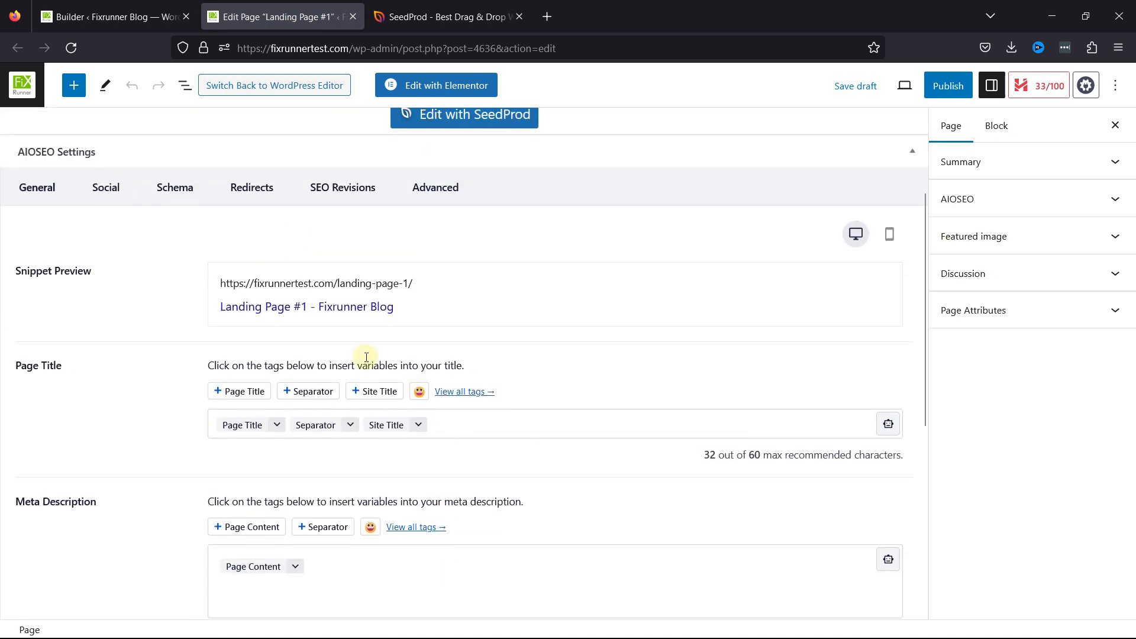
{"action": "scroll", "coordinate": [507, 459], "scroll_direction": "down", "scroll_amount": 6}
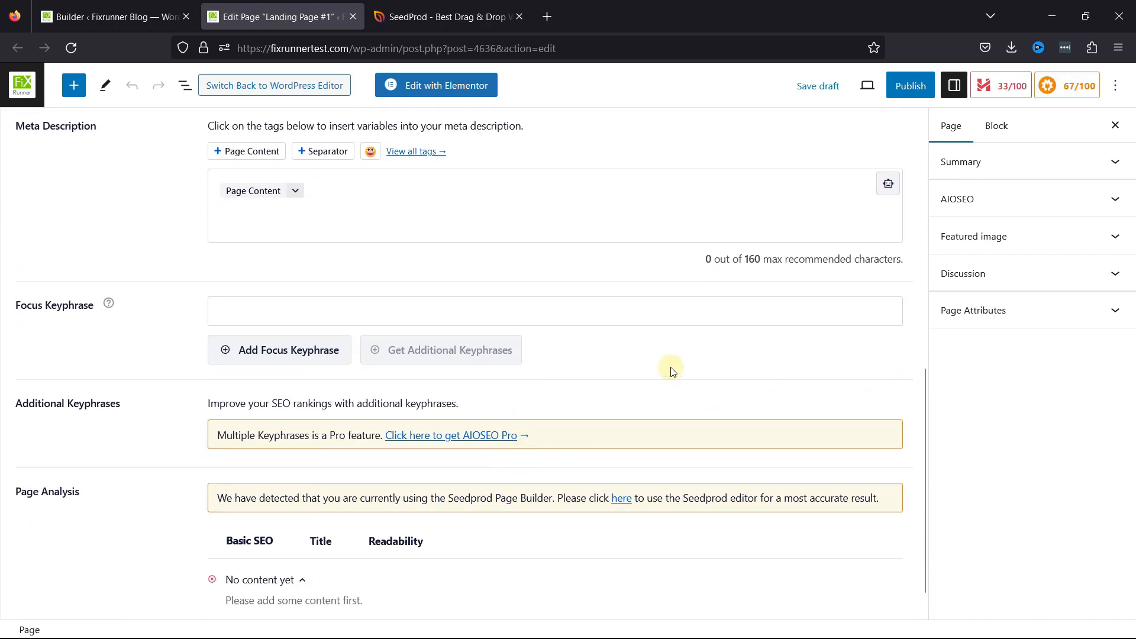
{"action": "scroll", "coordinate": [673, 369], "scroll_direction": "up", "scroll_amount": 6}
{"action": "scroll", "coordinate": [672, 367], "scroll_direction": "down", "scroll_amount": 2}
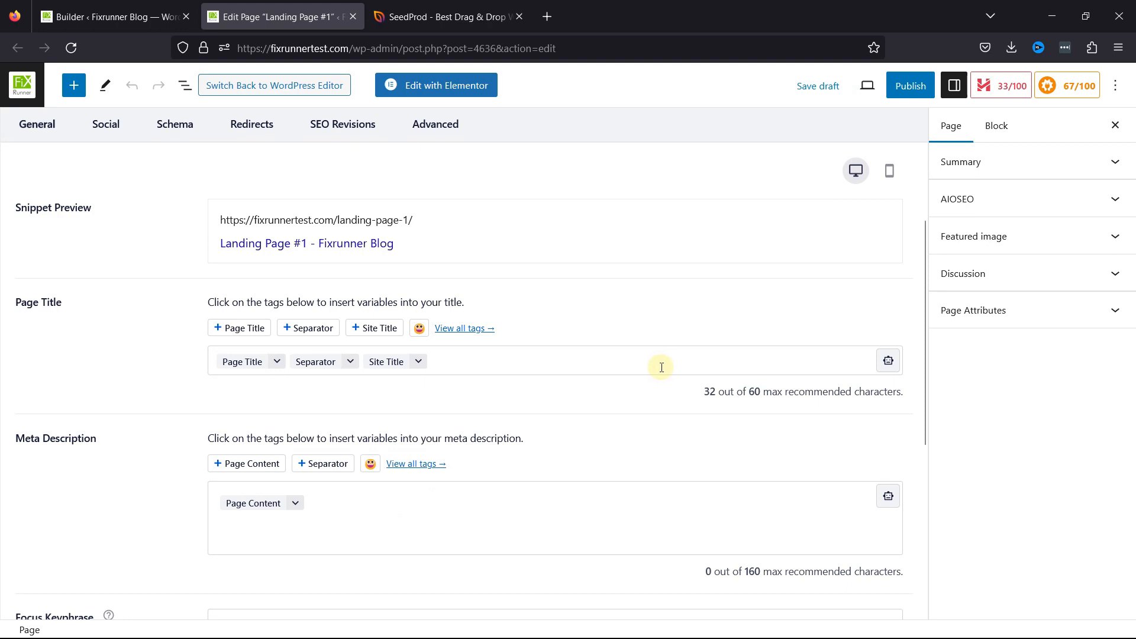
Step: Close the page's SEO editor, return to the SeedProd page settings and review the Analytics options and the header, body and footer script fields
{"action": "left_click", "coordinate": [353, 17]}
{"action": "left_click", "coordinate": [116, 222]}
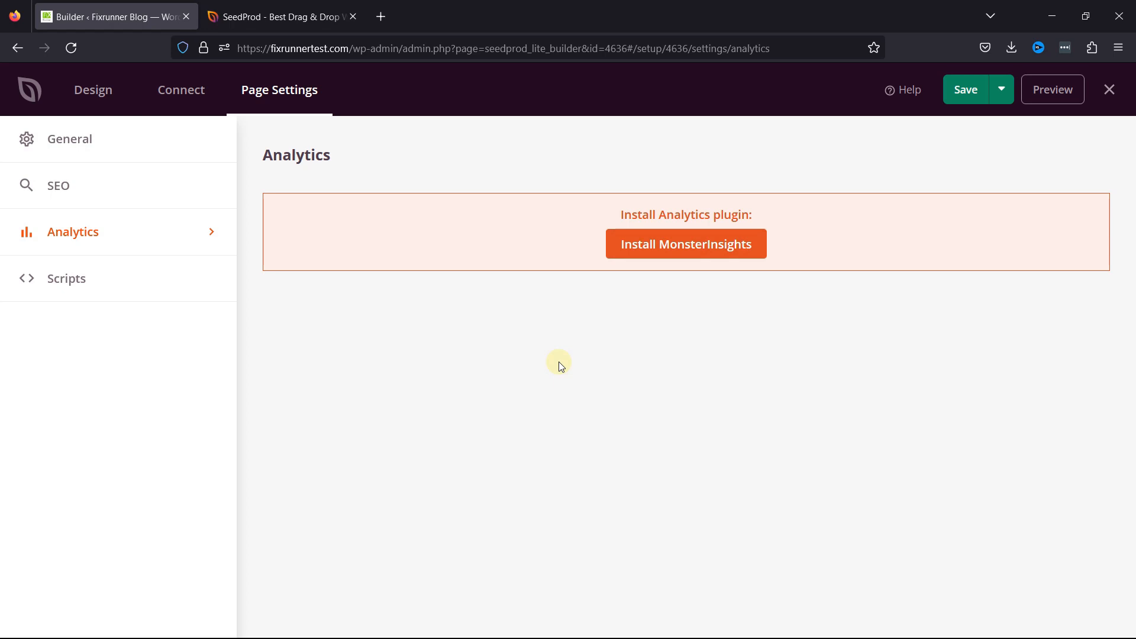
{"action": "left_click", "coordinate": [123, 280]}
{"action": "left_click", "coordinate": [478, 245]}
{"action": "left_click", "coordinate": [488, 417]}
{"action": "scroll", "coordinate": [500, 406], "scroll_direction": "down", "scroll_amount": 2}
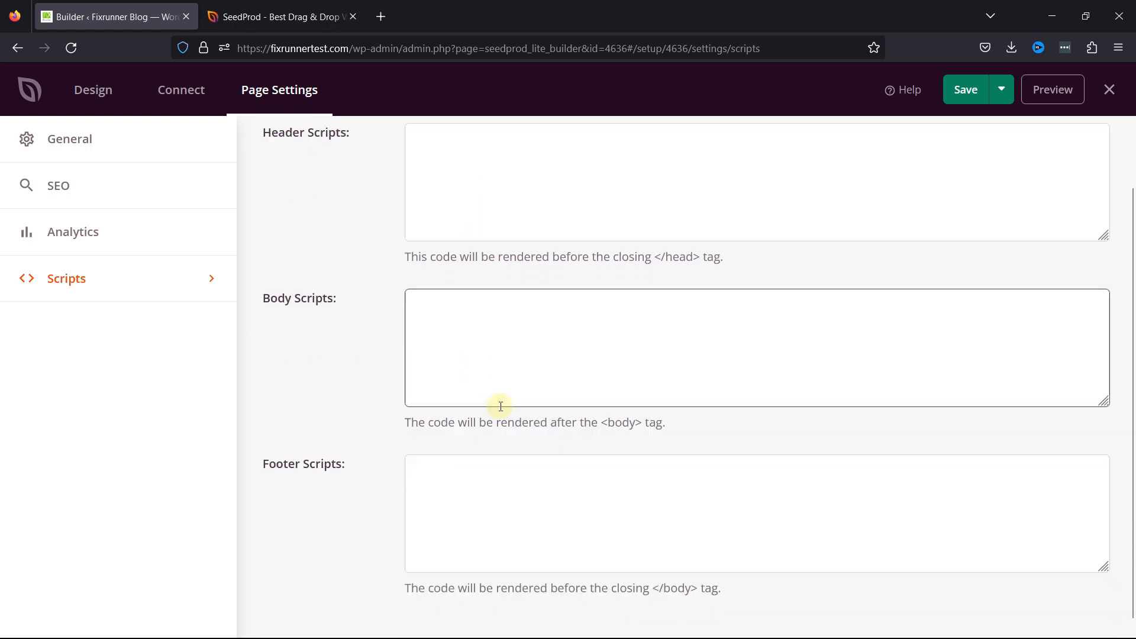
{"action": "left_click", "coordinate": [477, 510]}
{"action": "scroll", "coordinate": [497, 280], "scroll_direction": "up", "scroll_amount": 2}
{"action": "left_click", "coordinate": [651, 218]}
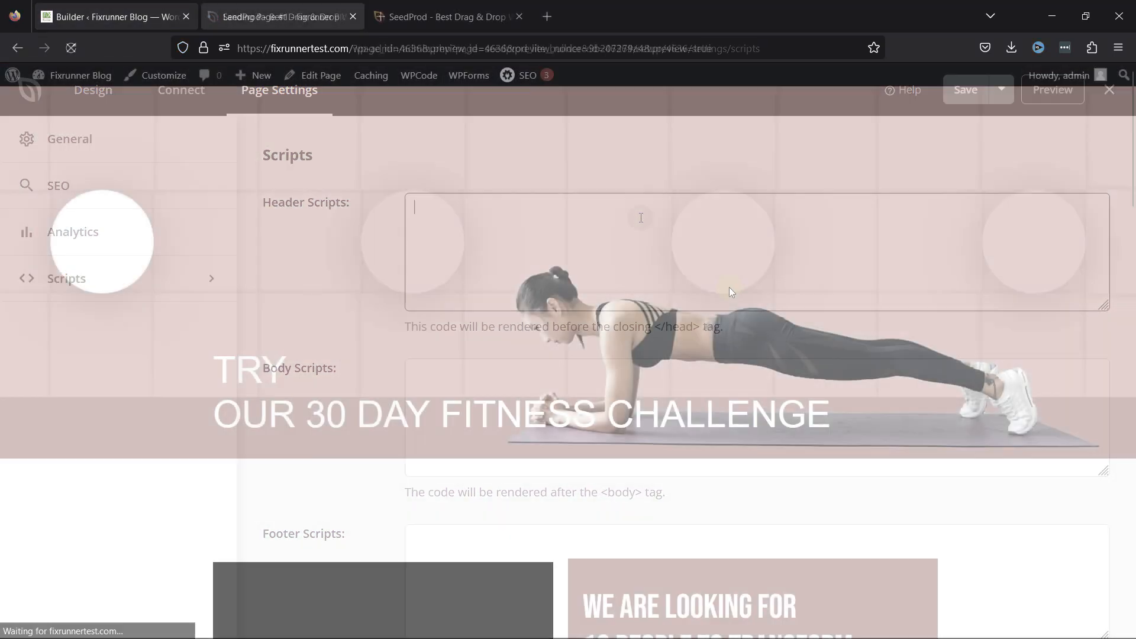
Step: Look through the whole landing page in its preview, from the hero banner down to the training sections and back
{"action": "scroll", "coordinate": [719, 286], "scroll_direction": "down", "scroll_amount": 5}
{"action": "scroll", "coordinate": [720, 290], "scroll_direction": "down", "scroll_amount": 15}
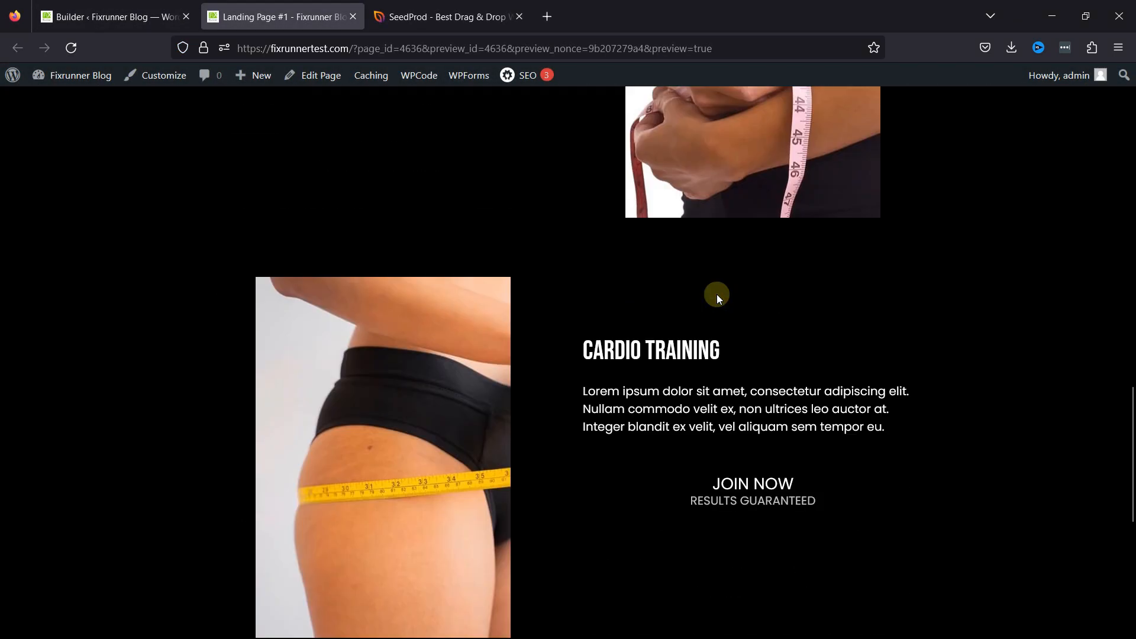
{"action": "scroll", "coordinate": [717, 294], "scroll_direction": "up", "scroll_amount": 20}
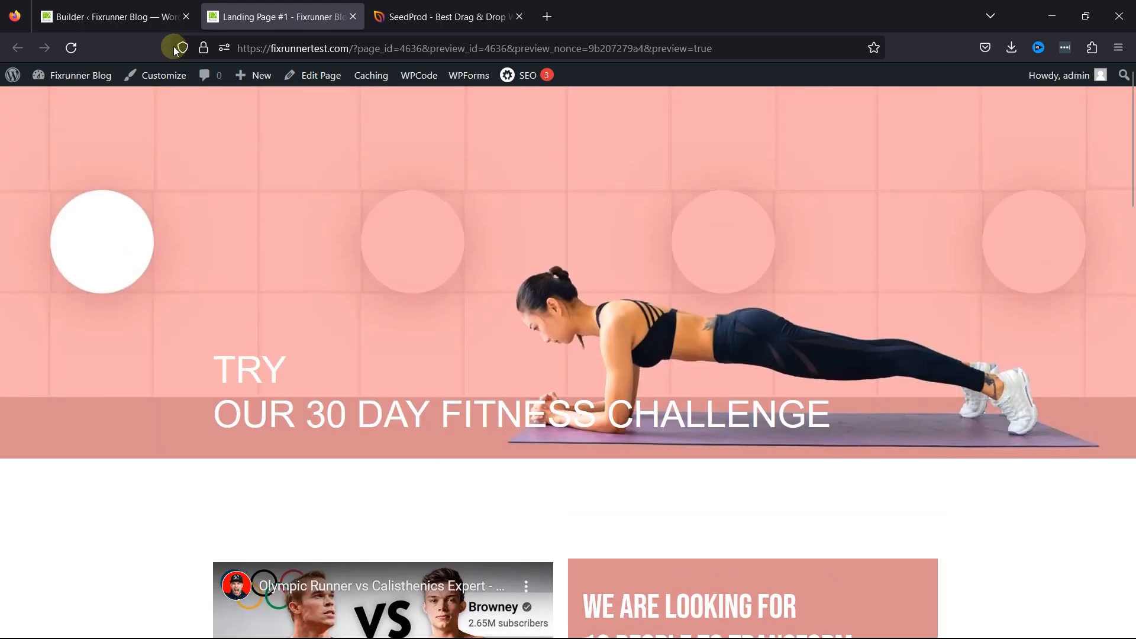
Step: Return to the SeedProd builder and publish the landing page
{"action": "left_click", "coordinate": [75, 16]}
{"action": "left_click", "coordinate": [993, 90]}
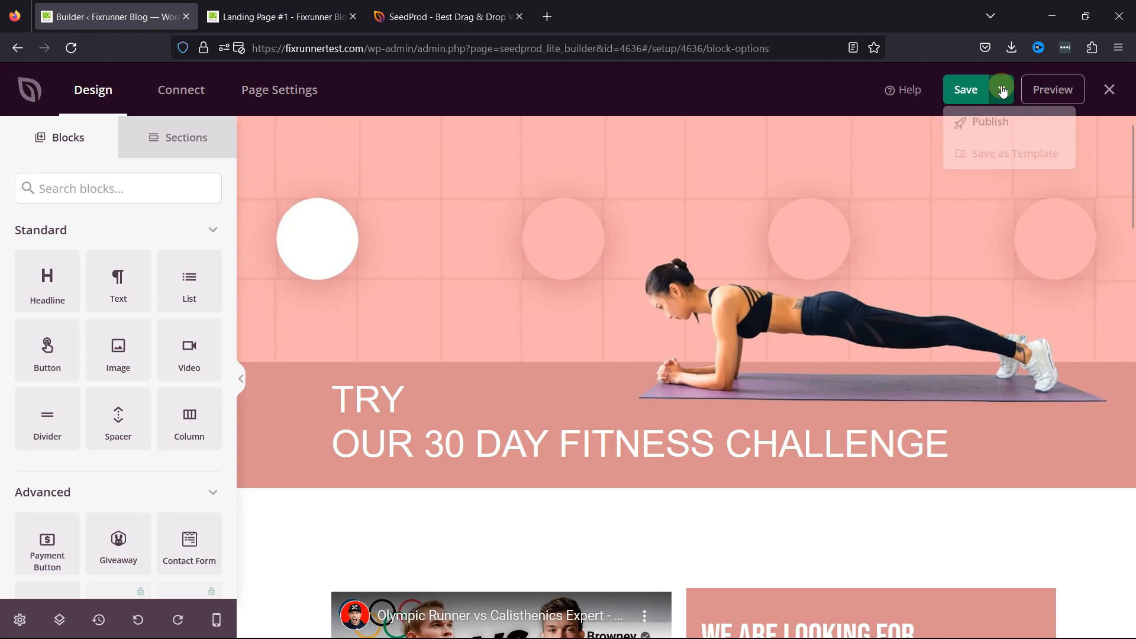
{"action": "left_click", "coordinate": [955, 121]}
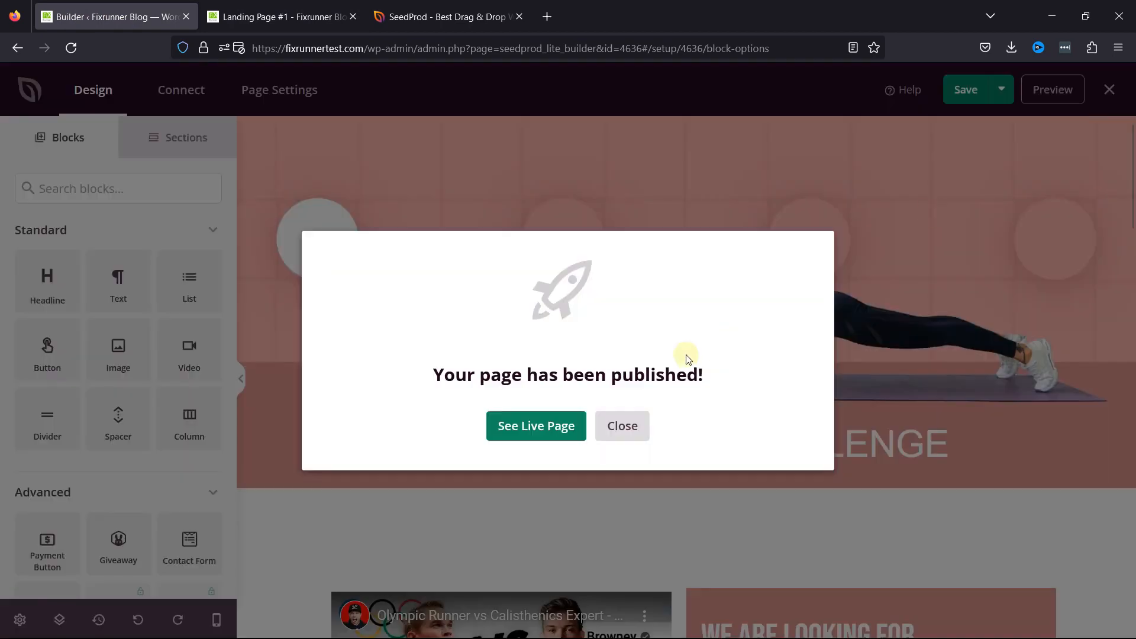
Step: Open the live landing page and check its hero banner, video, call-to-action and training sections
{"action": "left_click", "coordinate": [501, 430]}
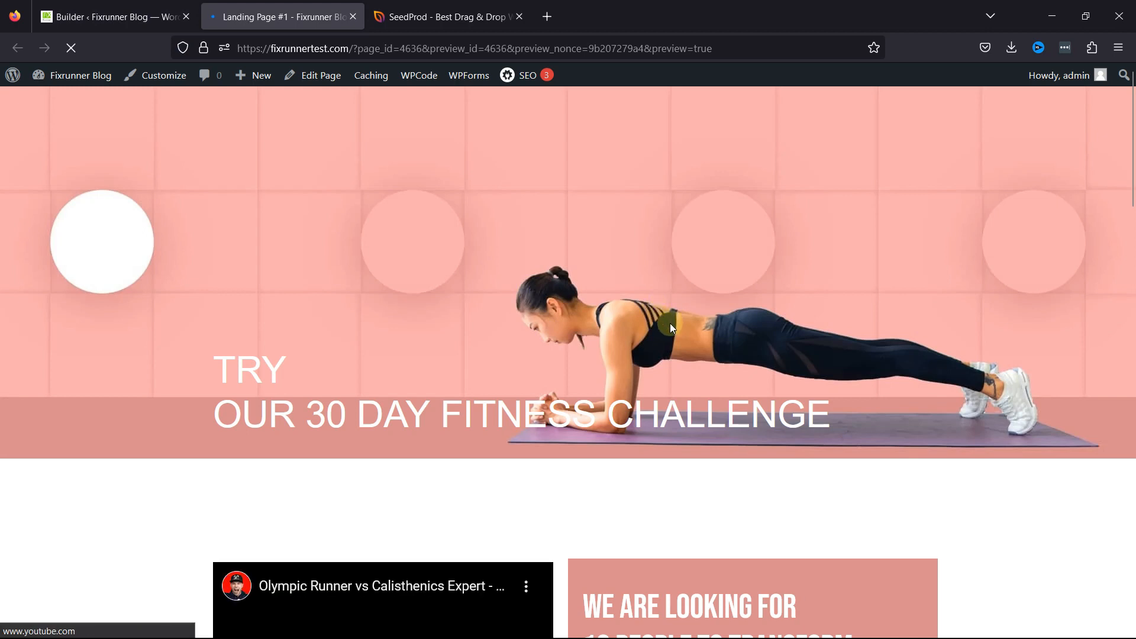
{"action": "scroll", "coordinate": [673, 323], "scroll_direction": "down", "scroll_amount": 8}
{"action": "scroll", "coordinate": [672, 327], "scroll_direction": "down", "scroll_amount": 8}
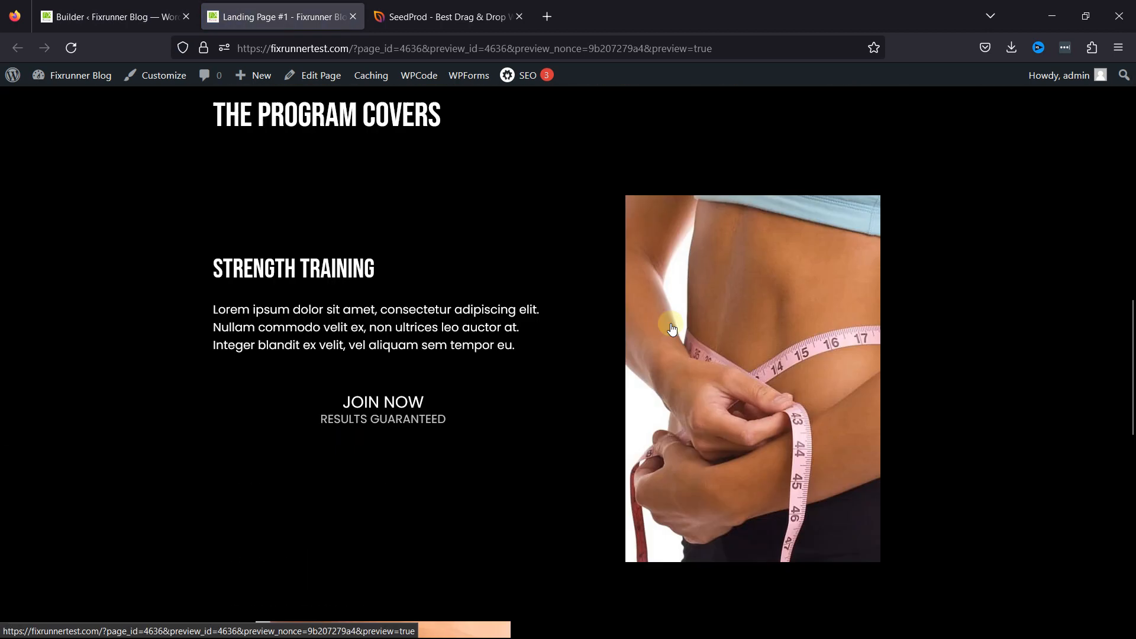
{"action": "scroll", "coordinate": [671, 325], "scroll_direction": "down", "scroll_amount": 6}
{"action": "scroll", "coordinate": [673, 326], "scroll_direction": "up", "scroll_amount": 15}
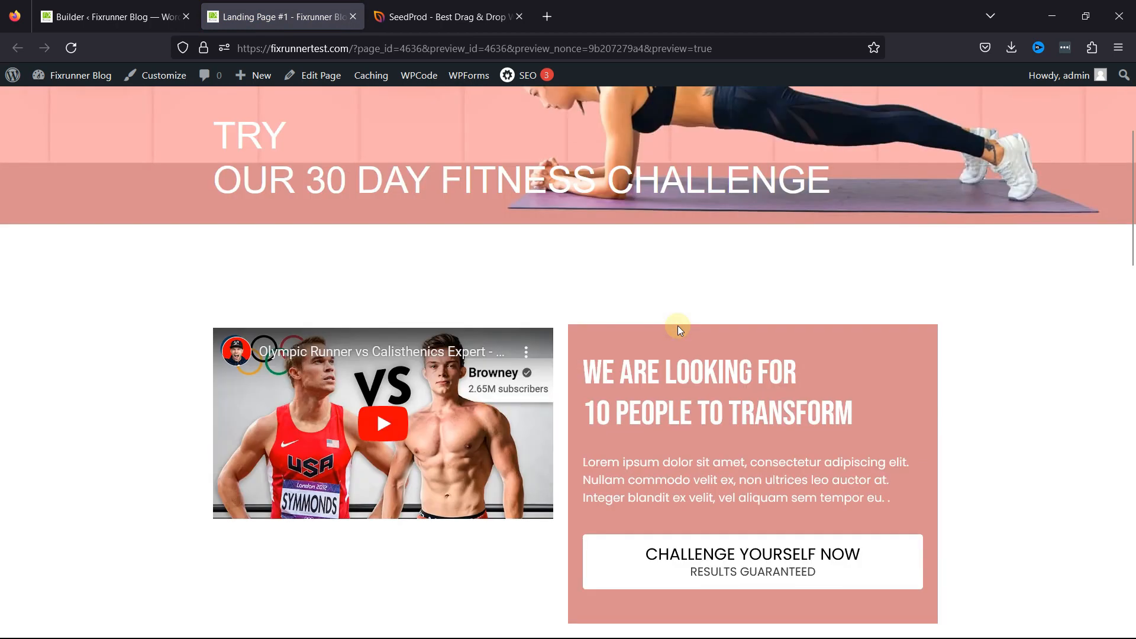
{"action": "scroll", "coordinate": [938, 266], "scroll_direction": "up", "scroll_amount": 4}
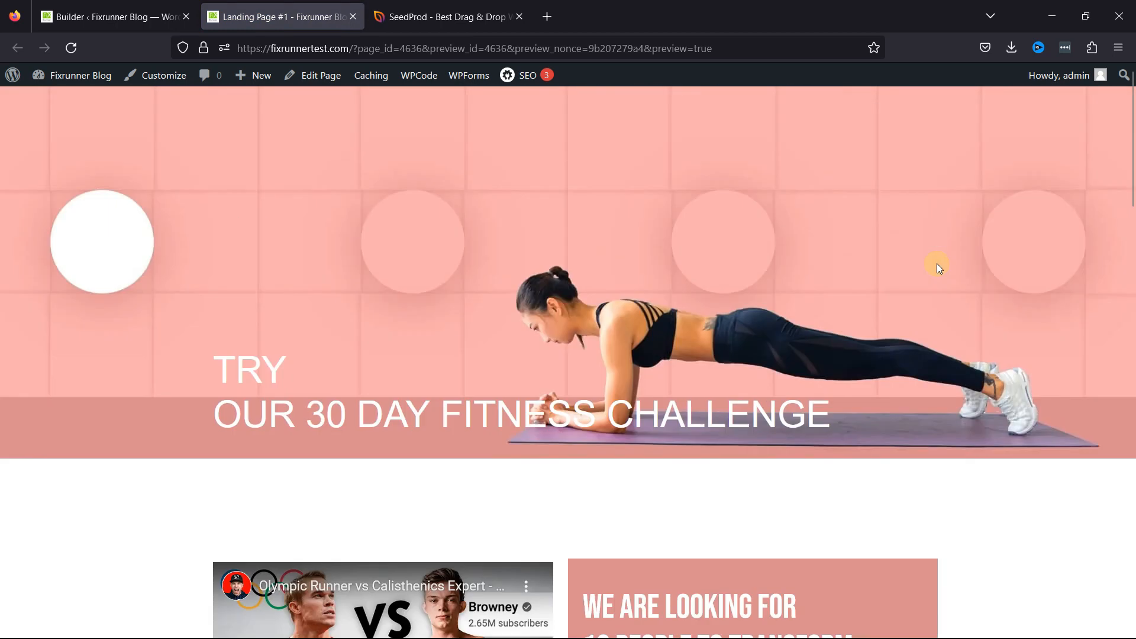